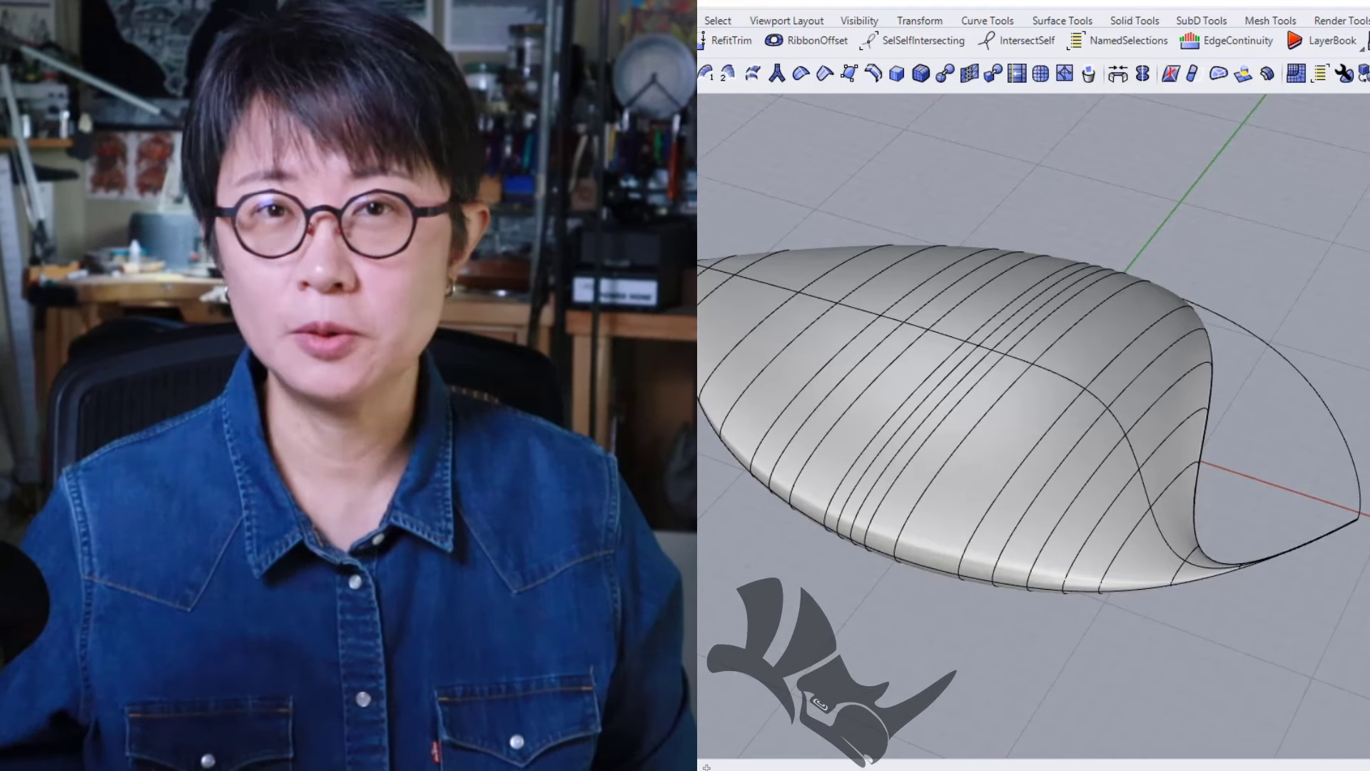
Orbit the Perspective view to a raised angle on the two rail curves and ellipse
right_drag(1323, 272, 1366, 343)
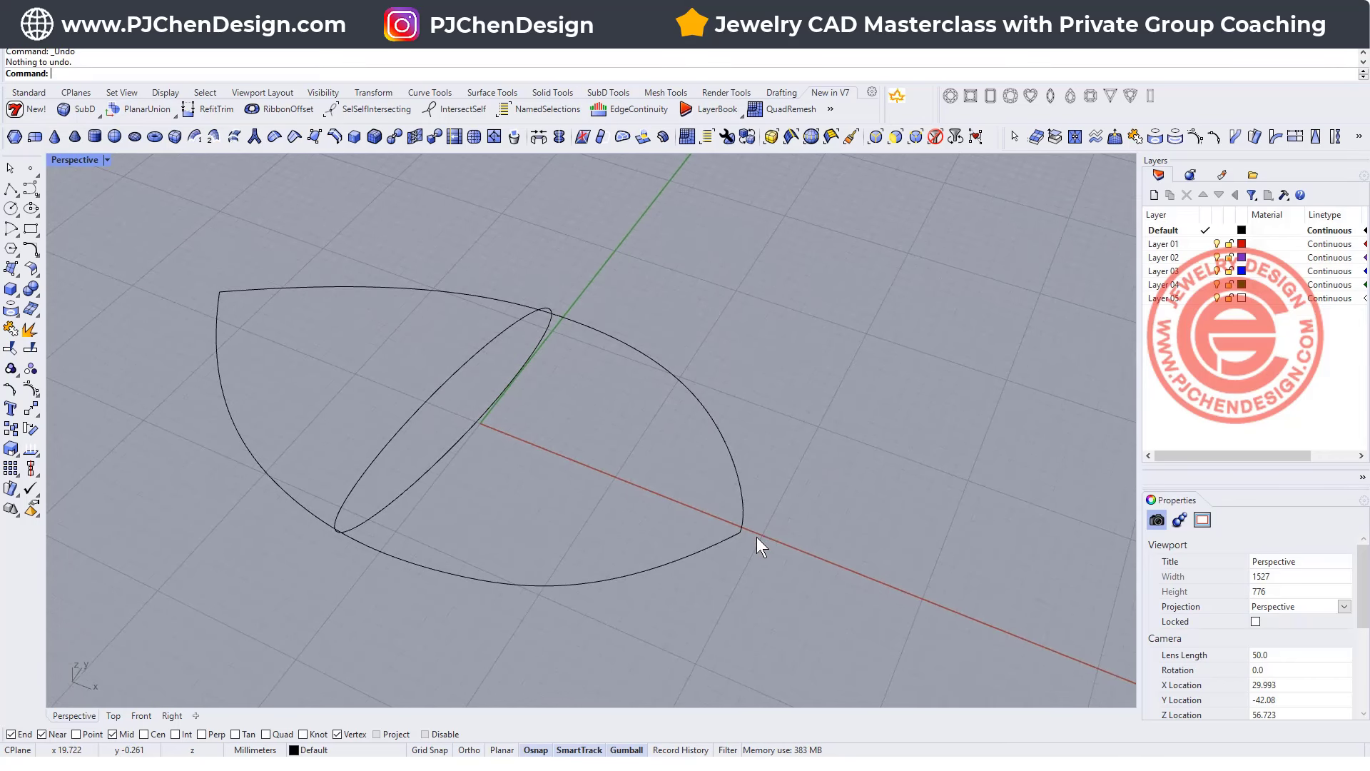
Orbit around the leaf curves and check the rail curves, leaving nothing selected
right_drag(737, 545, 761, 546)
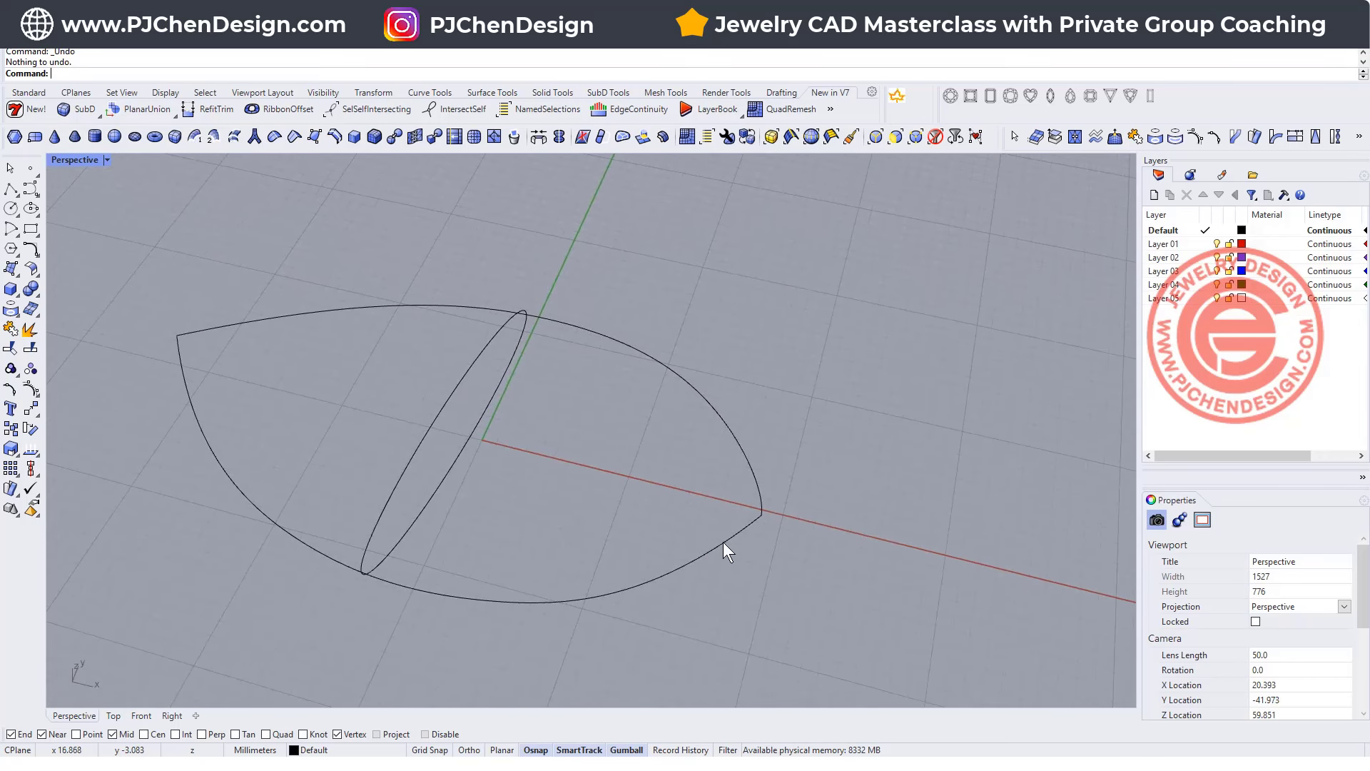
right_drag(608, 481, 761, 547)
click(735, 538)
click(760, 499)
click(753, 533)
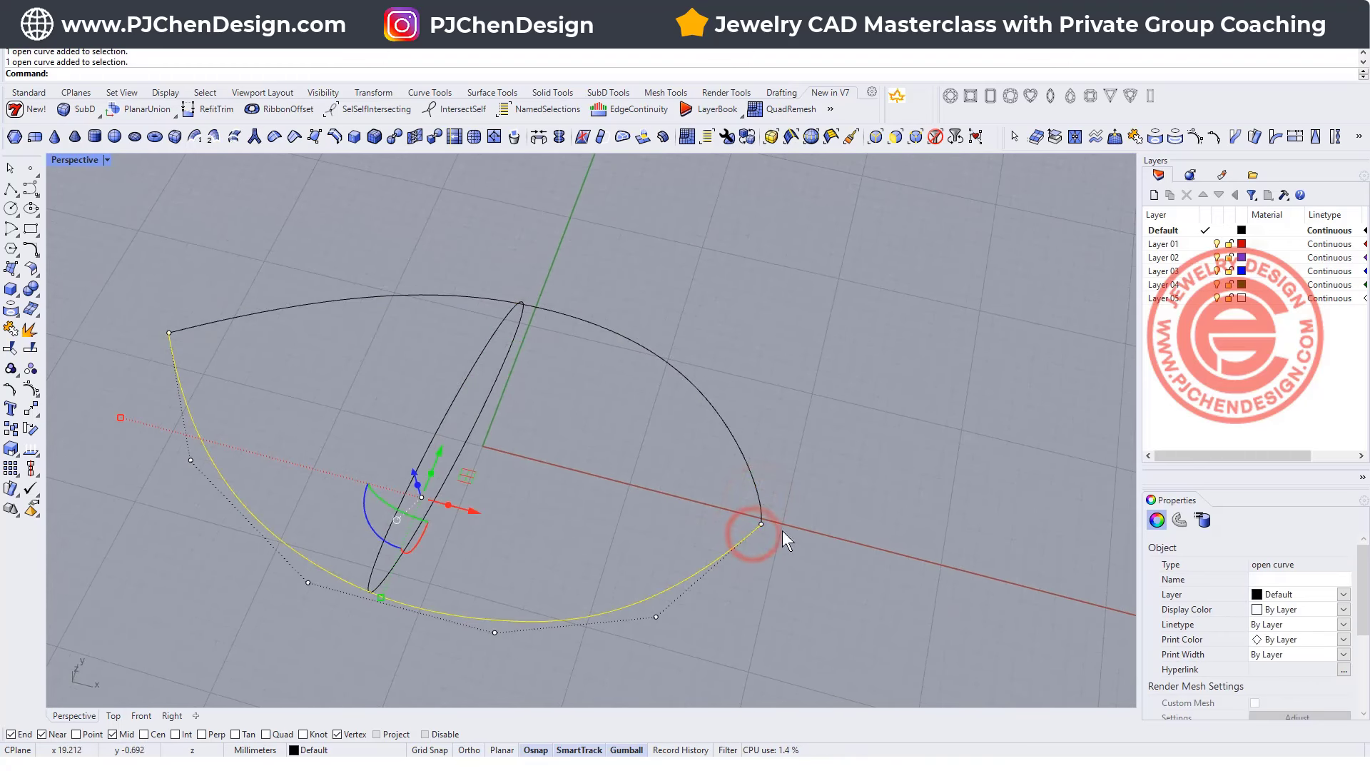
click(855, 519)
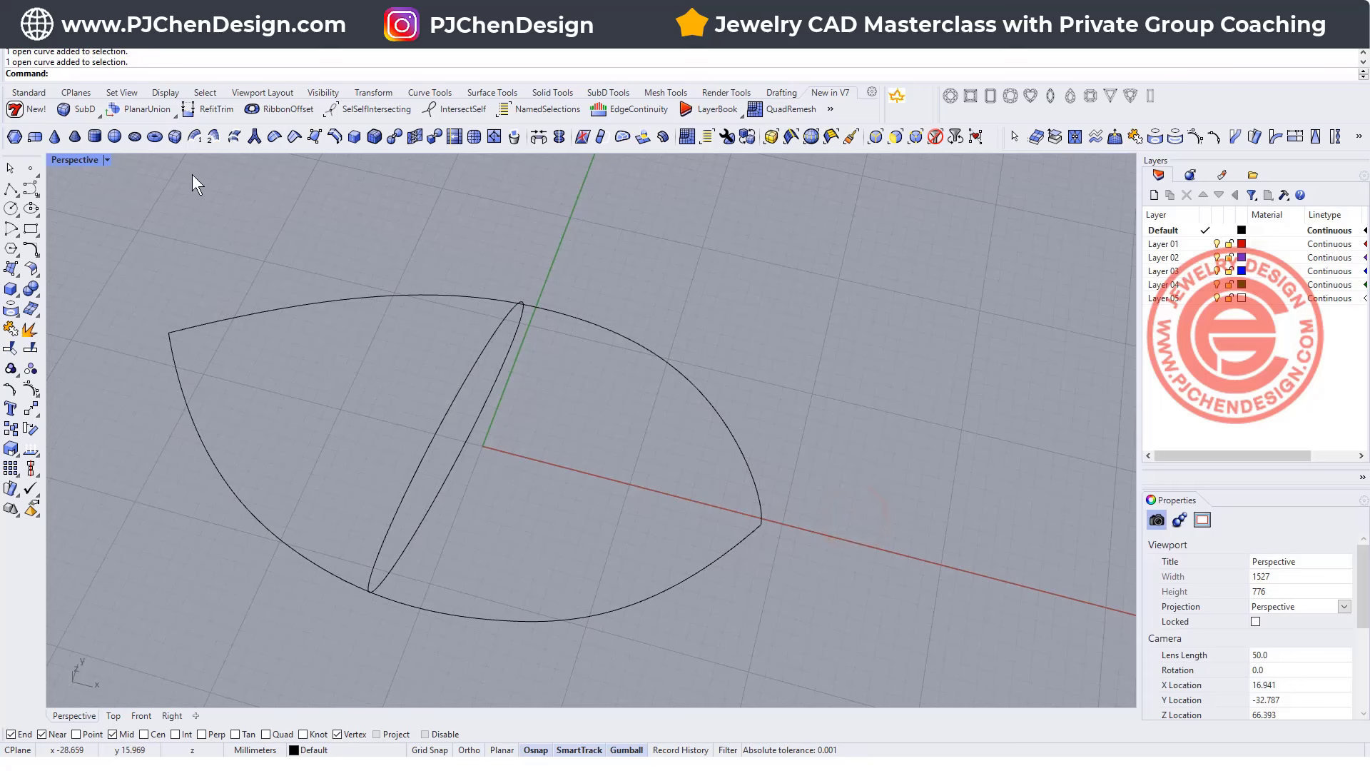
Sweep 2 Rails along the lower and upper outlines with the ellipse, accepting default options
middle_click(128, 52)
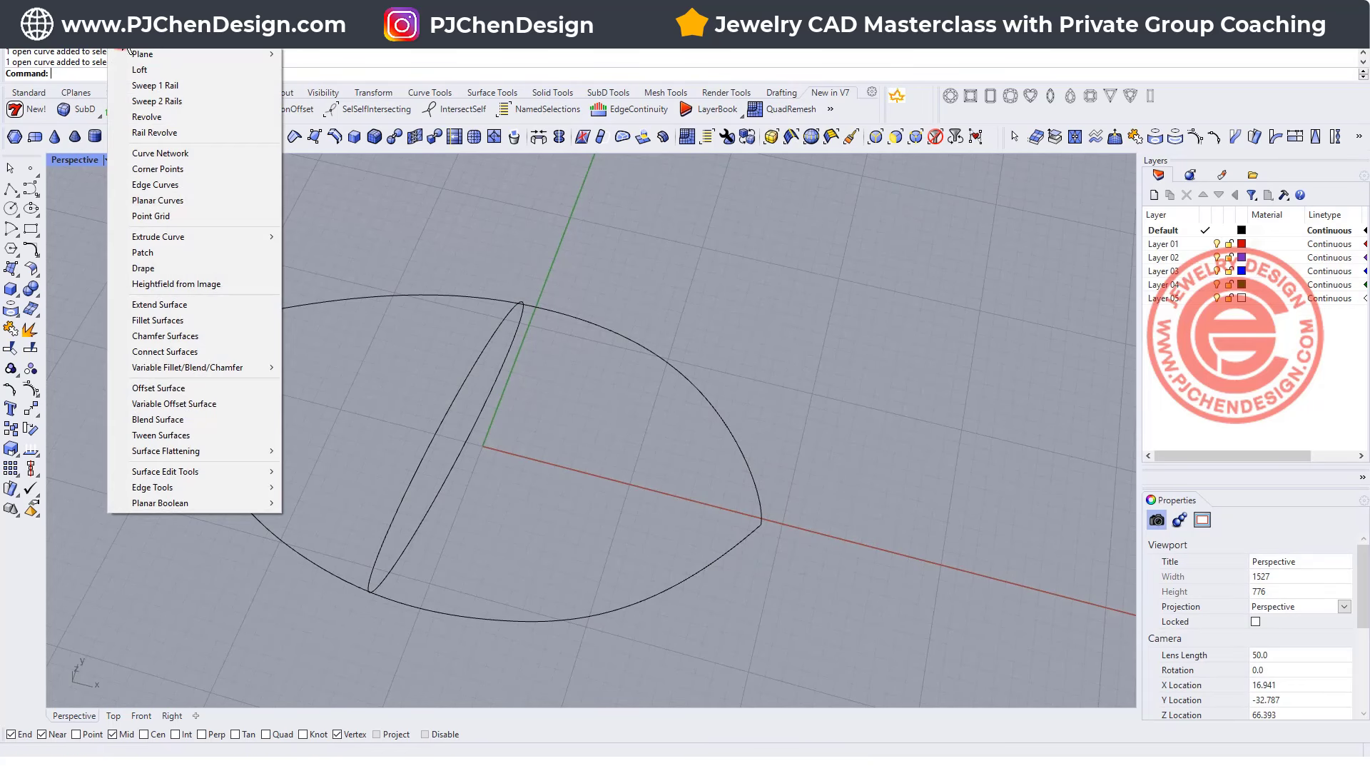
click(142, 98)
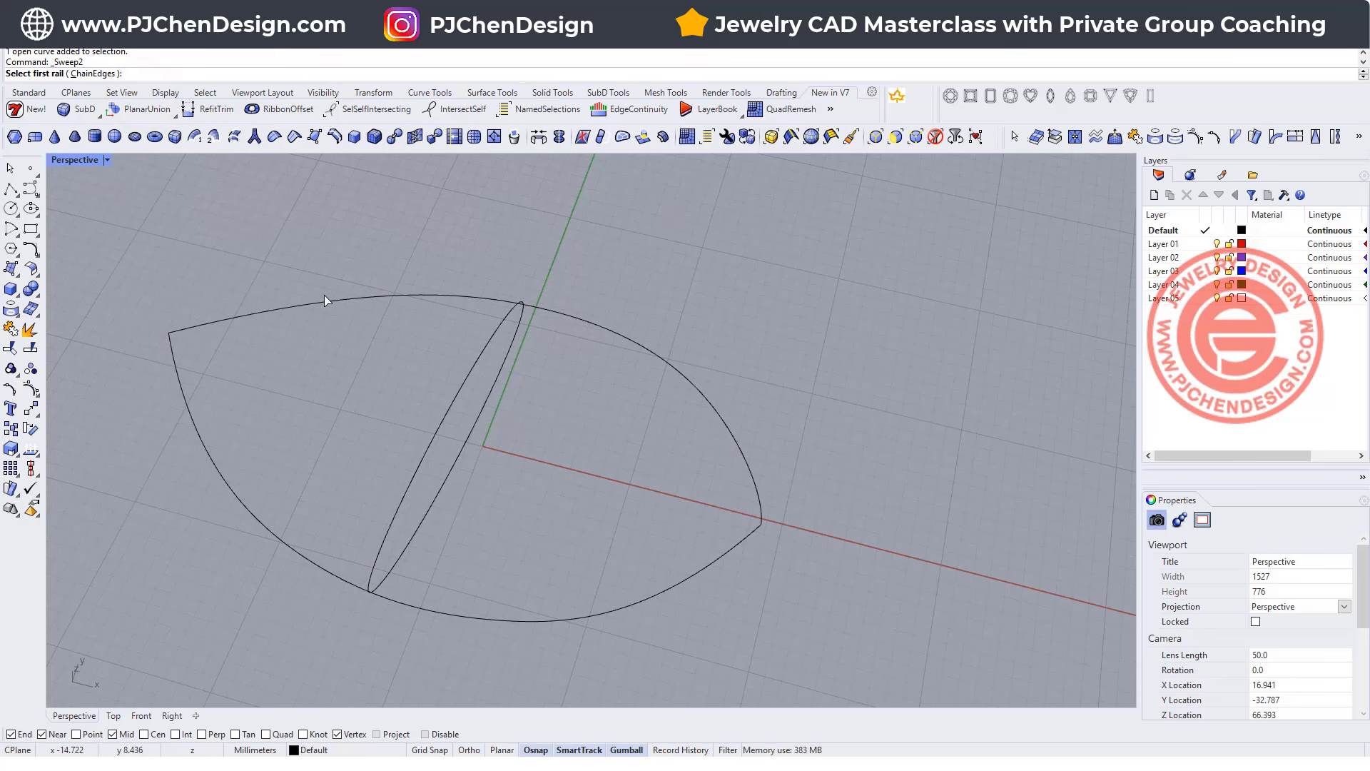
click(187, 395)
click(235, 318)
click(454, 400)
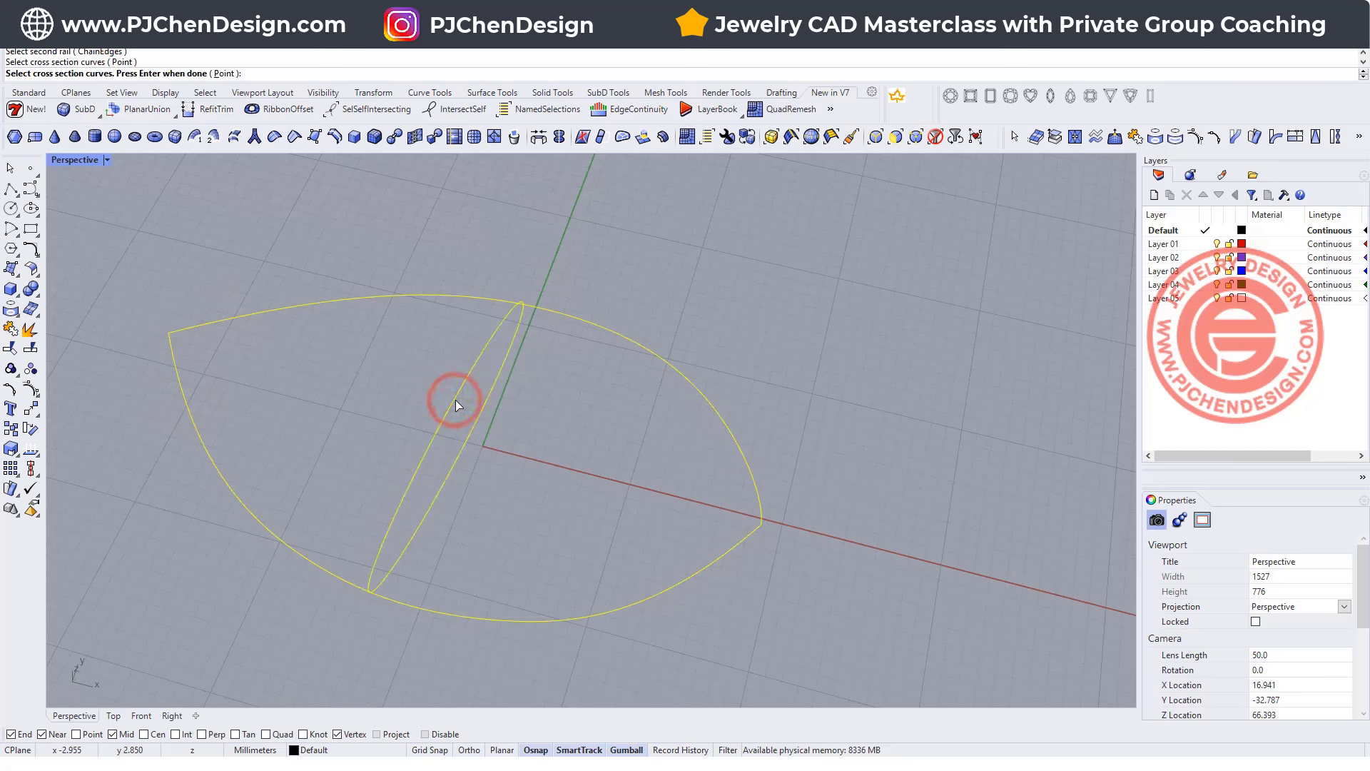
key(Return)
key(Return)
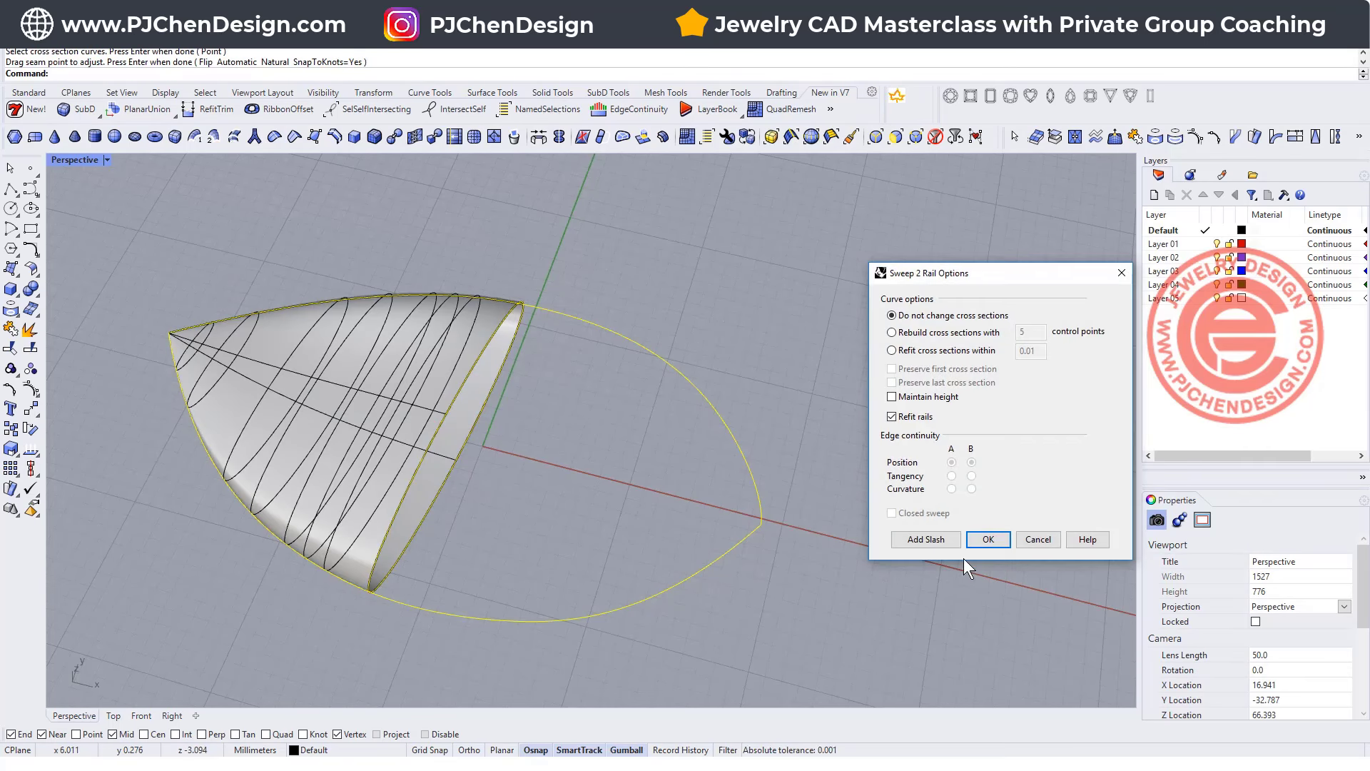
click(991, 541)
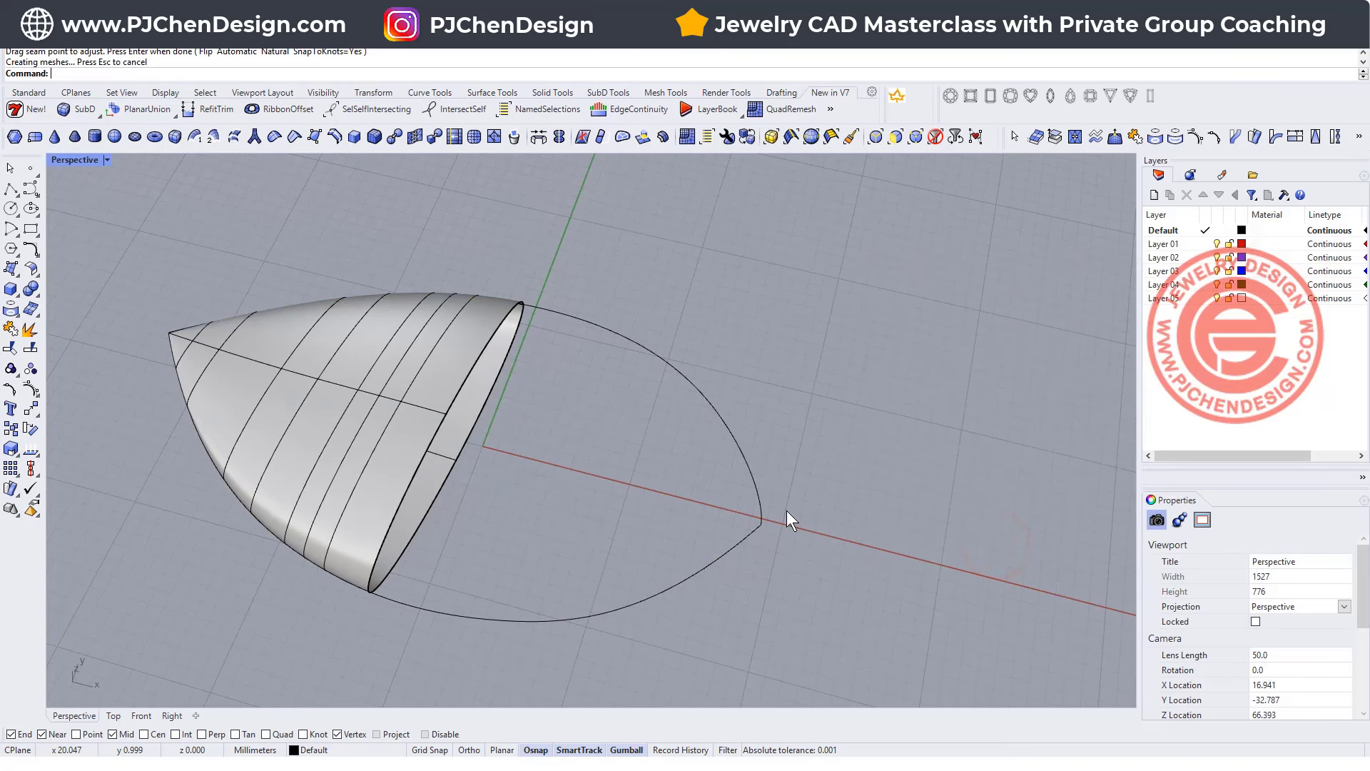
Sweep the right half along both rails, using the first sweep's open end curve as cross section
key(Return)
click(709, 568)
click(758, 484)
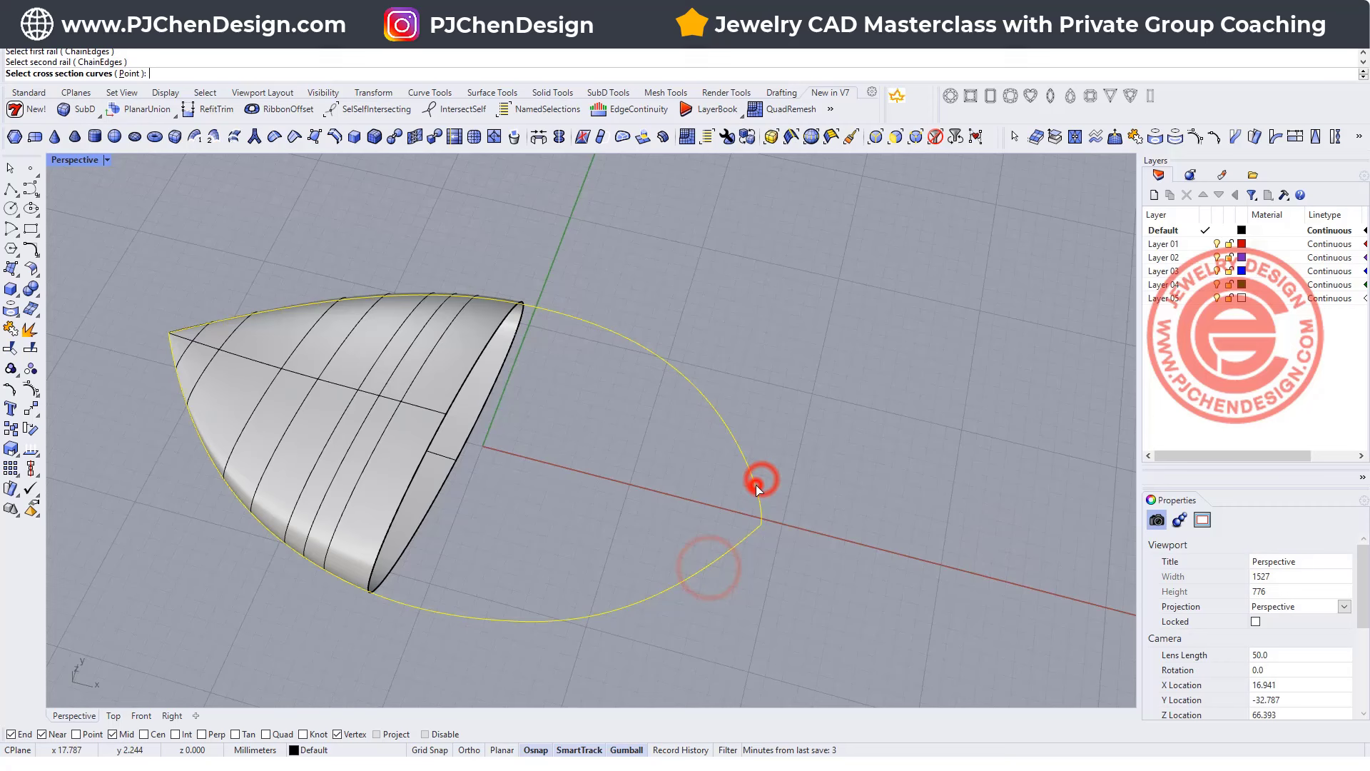
click(468, 370)
click(507, 408)
key(Return)
key(Return)
key(Return)
Join the left and right sweep halves into one closed leaf solid
click(366, 383)
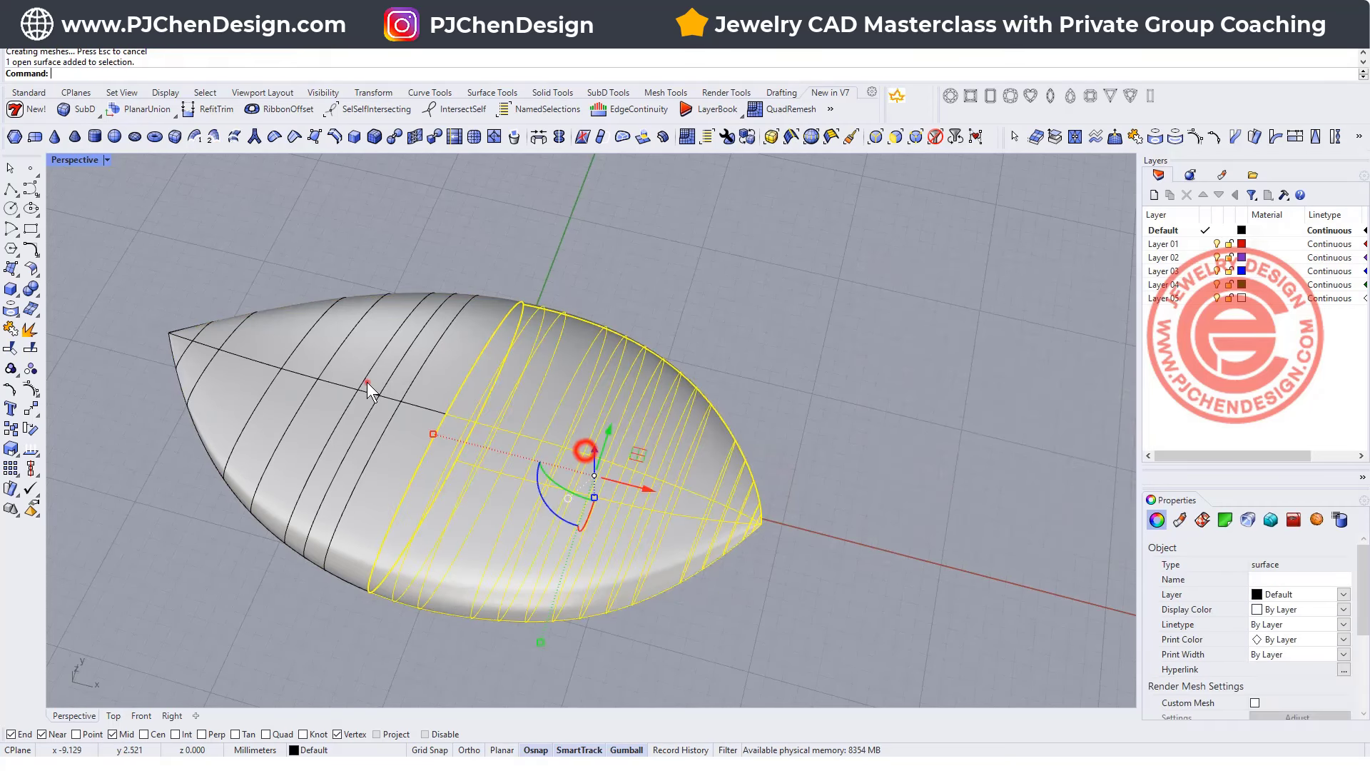
click(366, 381)
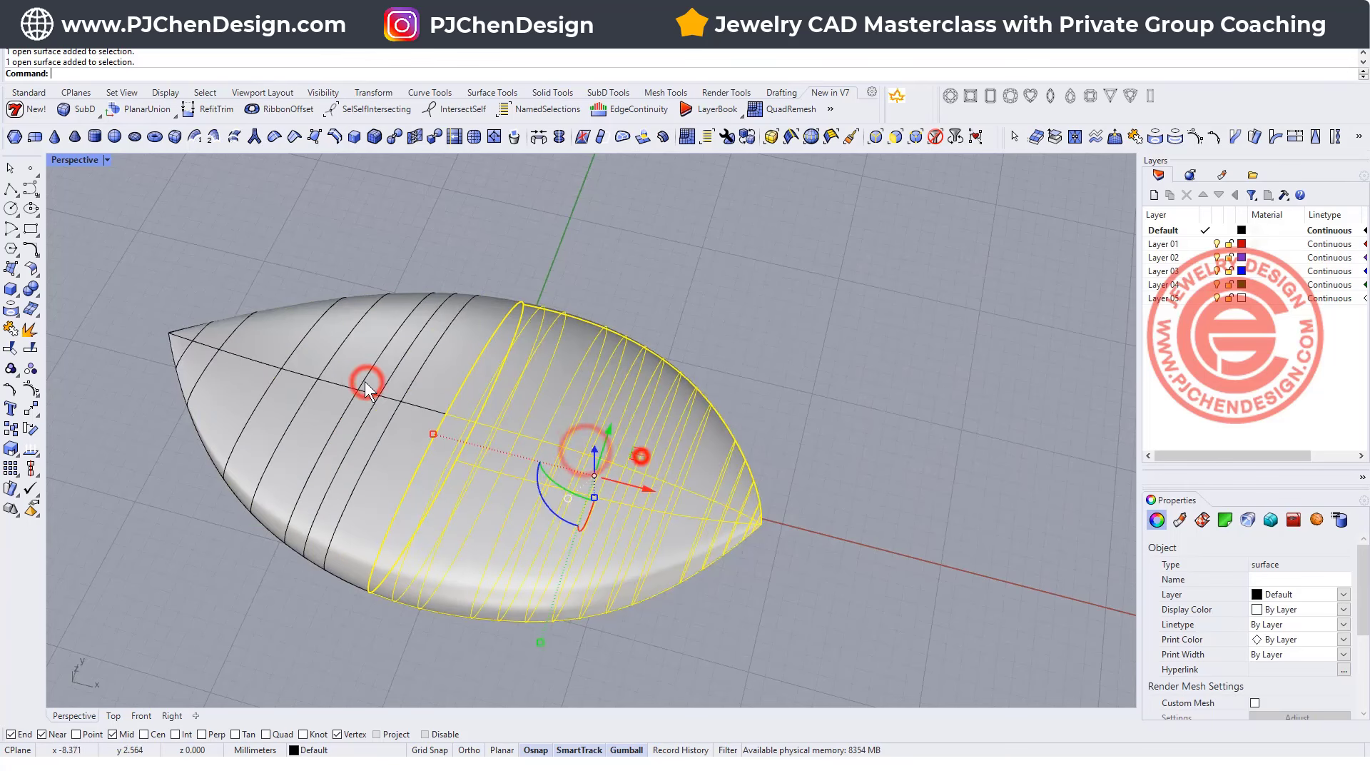
shift+click(431, 360)
click(10, 330)
click(782, 404)
click(614, 414)
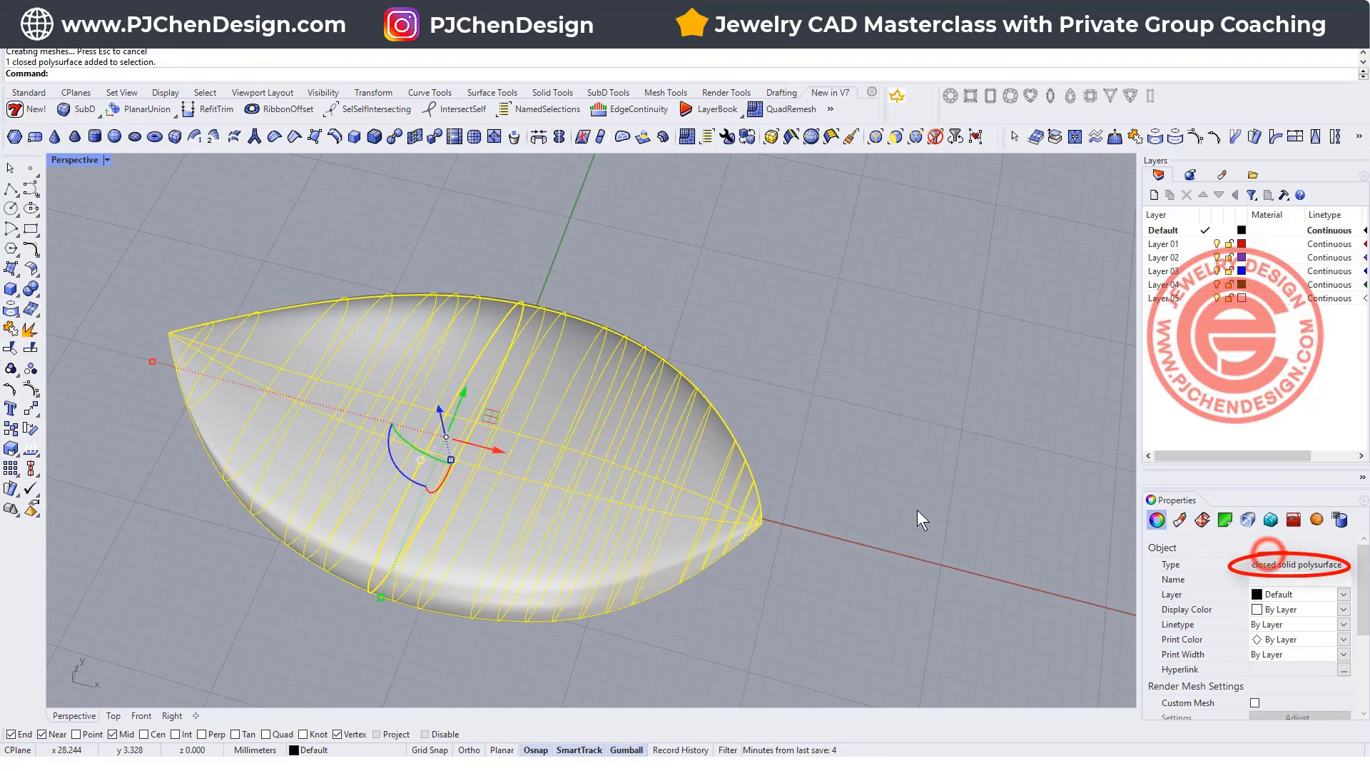
Move the joined leaf solid up off its source curves with the gumball
scroll(776, 391, down, 3)
click(794, 435)
click(628, 399)
shift+right_drag(651, 402, 411, 414)
drag(408, 422, 529, 217)
shift+right_drag(602, 483, 688, 514)
Start a new two-rail sweep on the lower and upper outline arcs
click(680, 405)
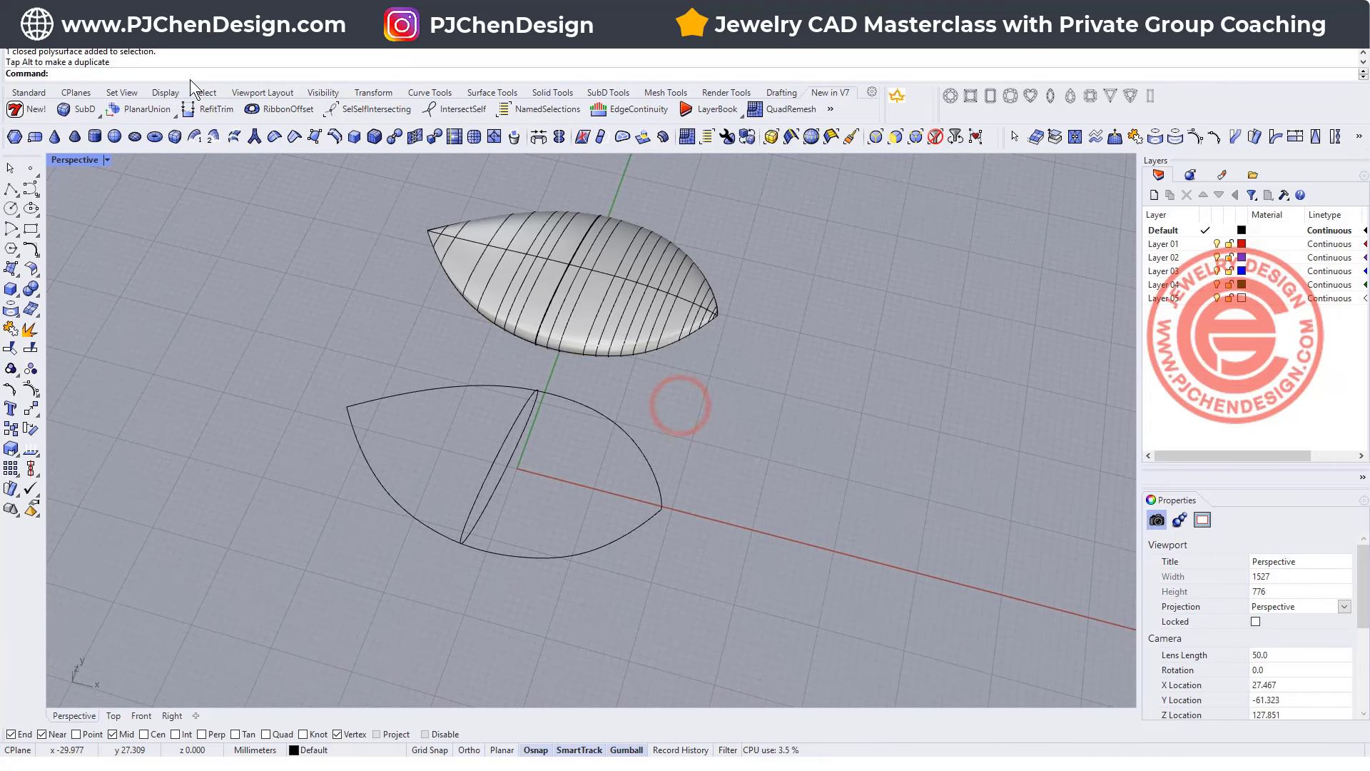
middle_click(127, 51)
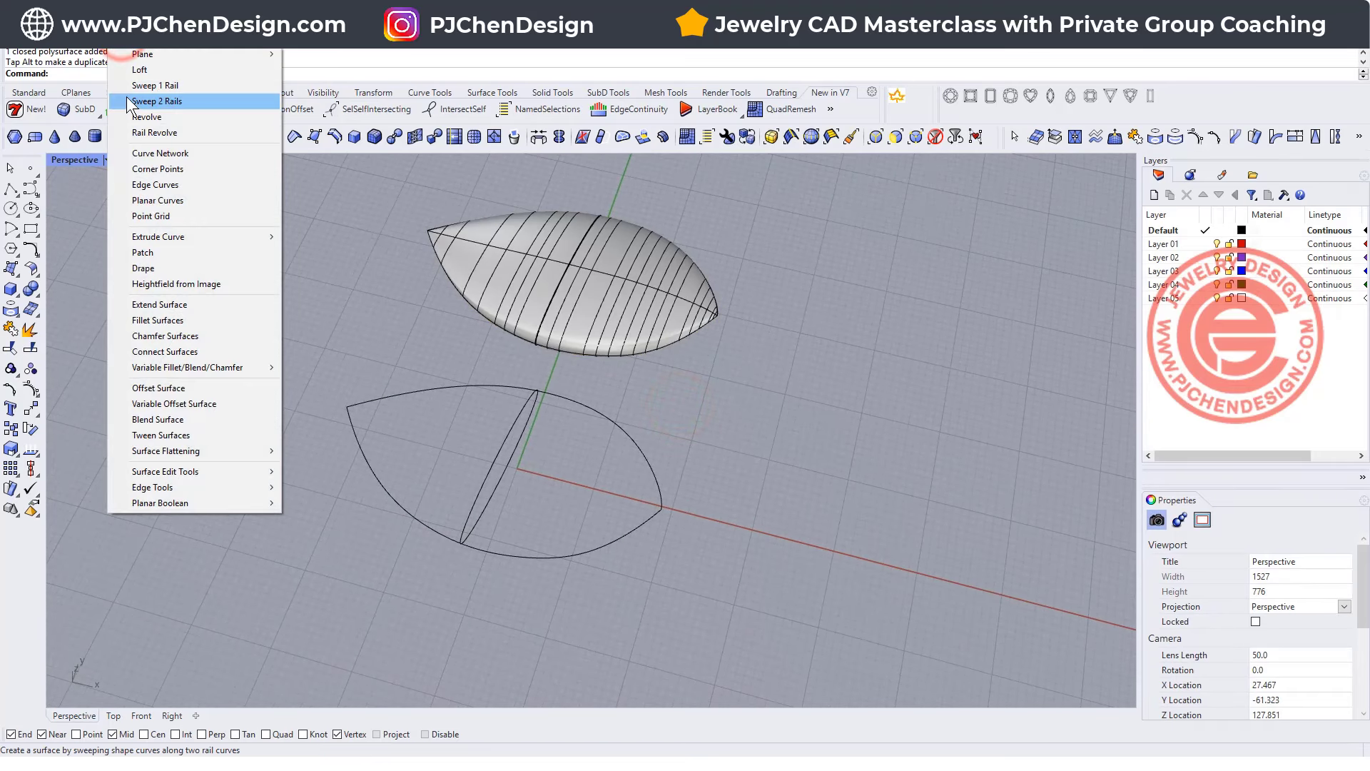
click(127, 96)
click(355, 432)
click(367, 398)
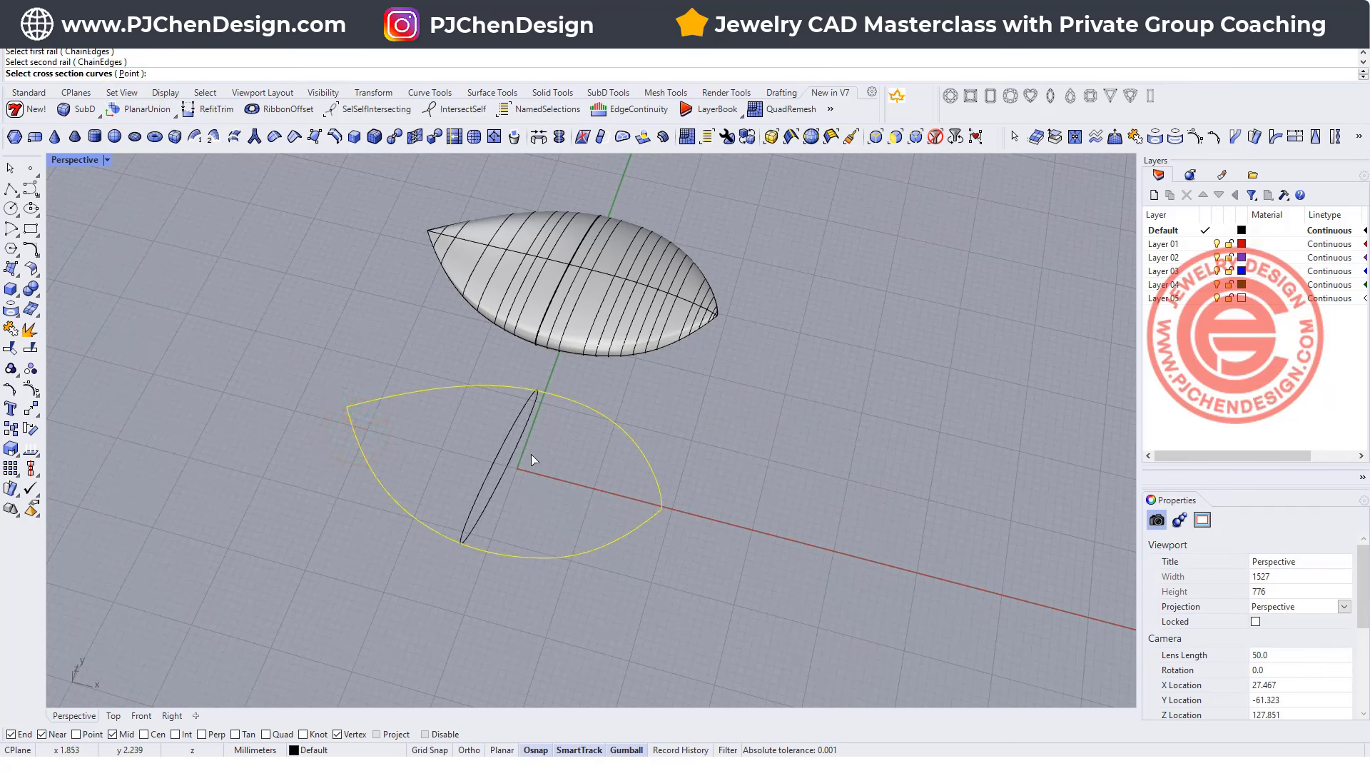
Use a point at each tip with the ellipse between as cross sections, creating the full leaf
click(131, 74)
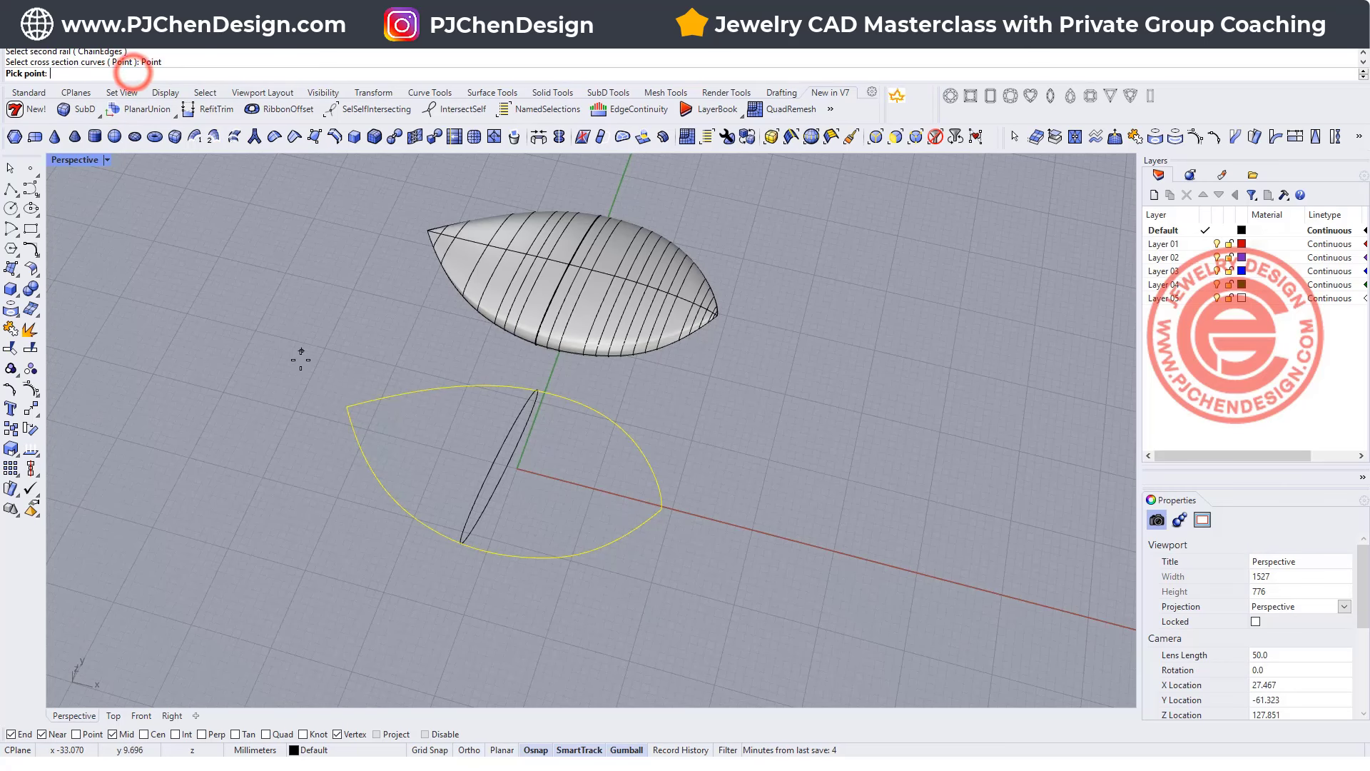
click(343, 405)
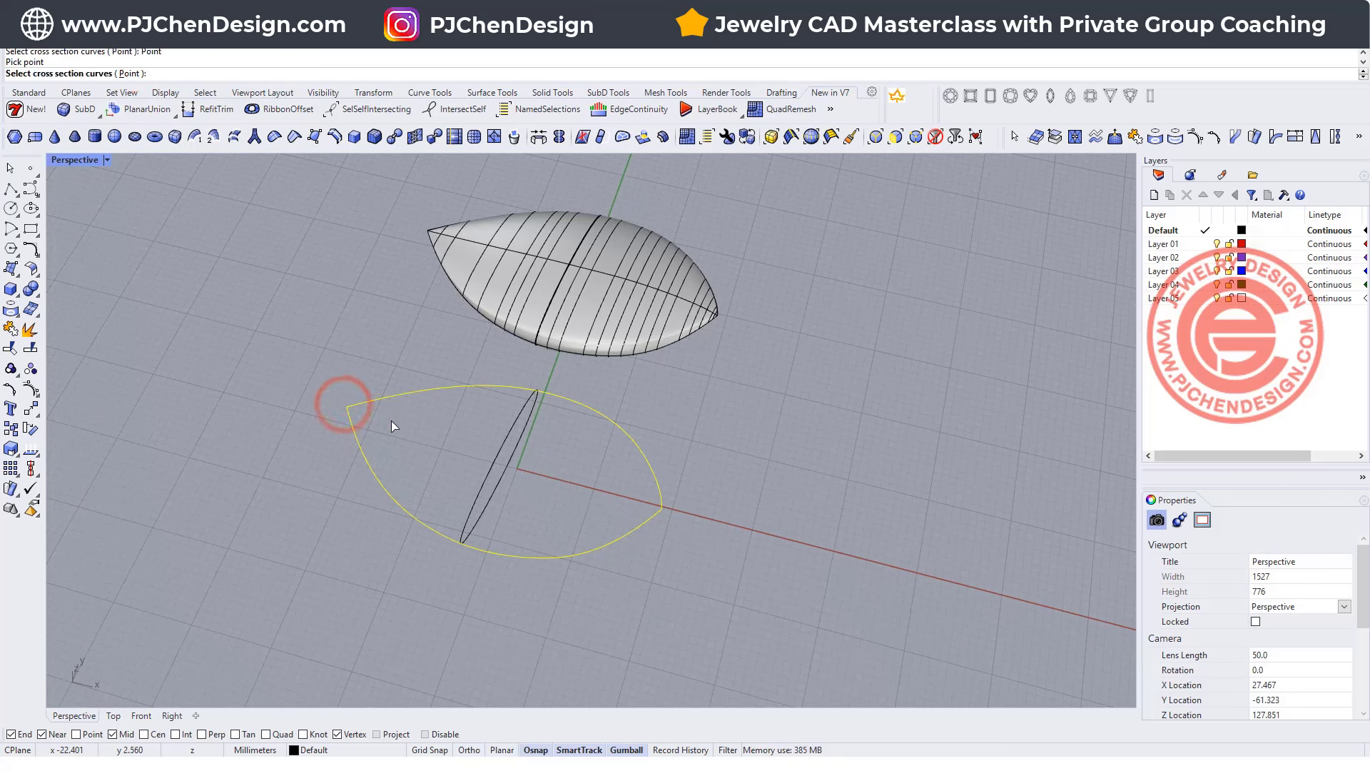
click(501, 455)
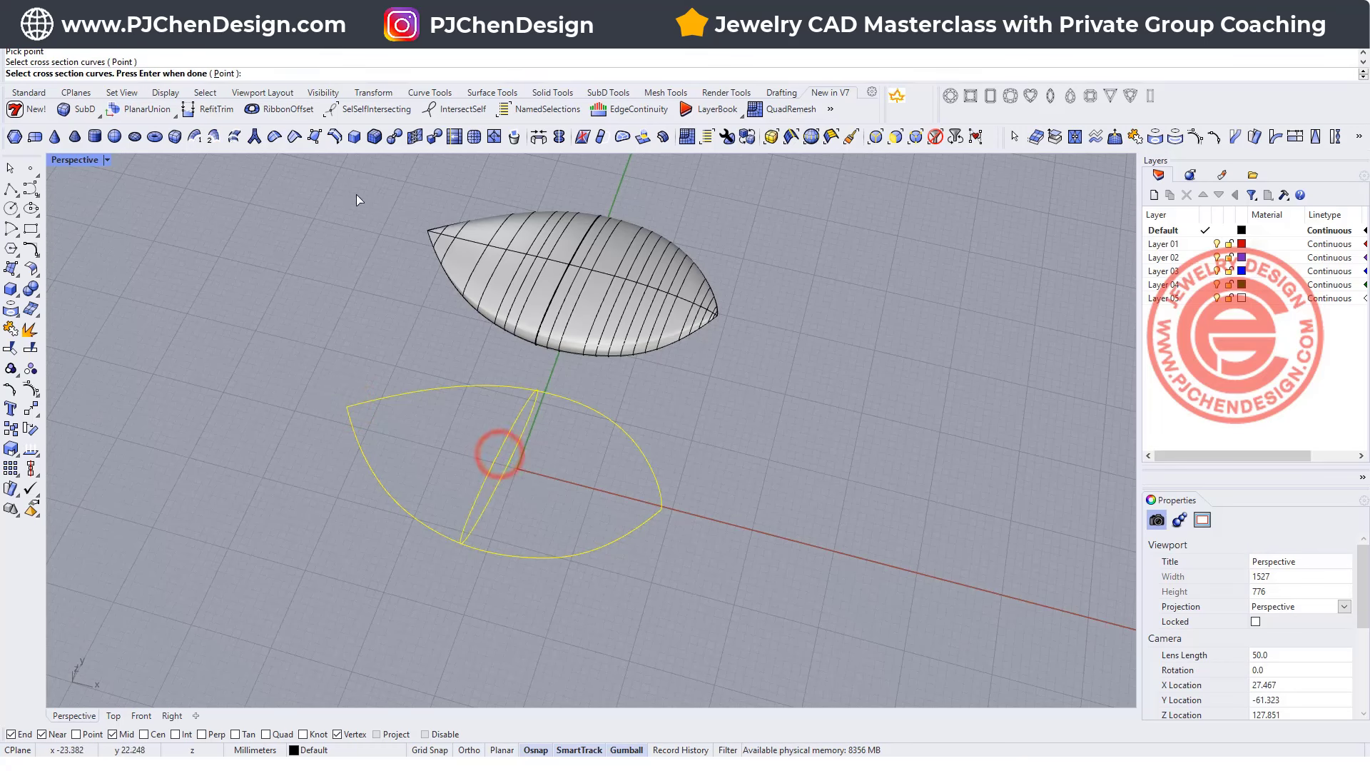
click(231, 74)
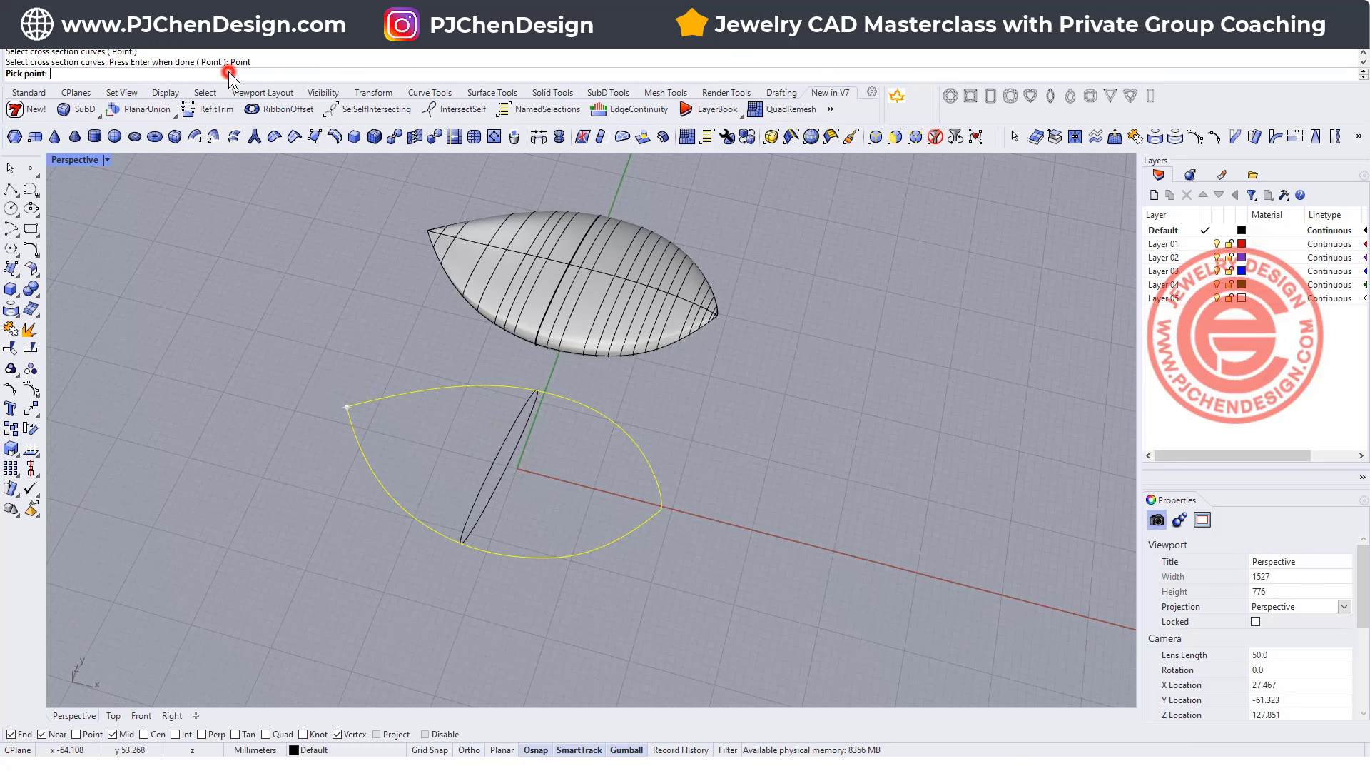
click(660, 507)
key(Return)
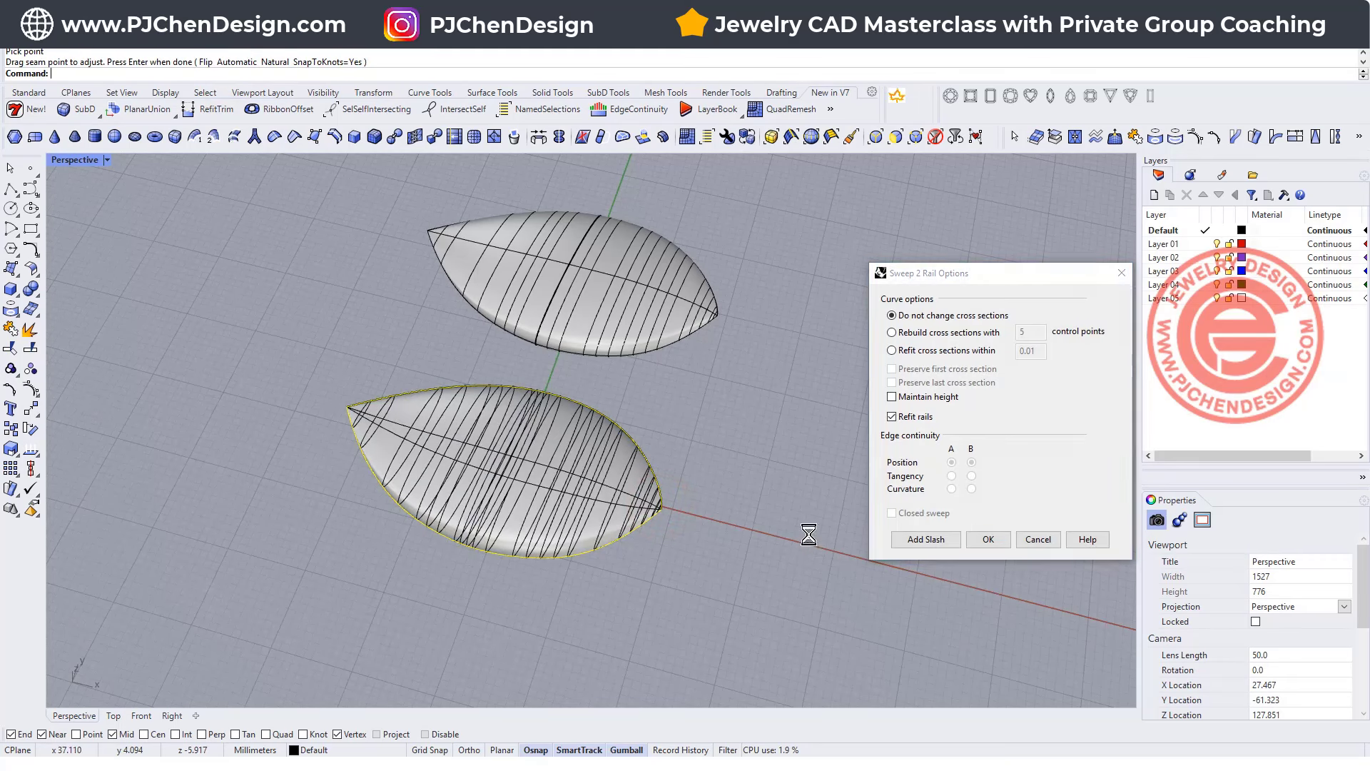
key(Return)
right_drag(728, 454, 684, 441)
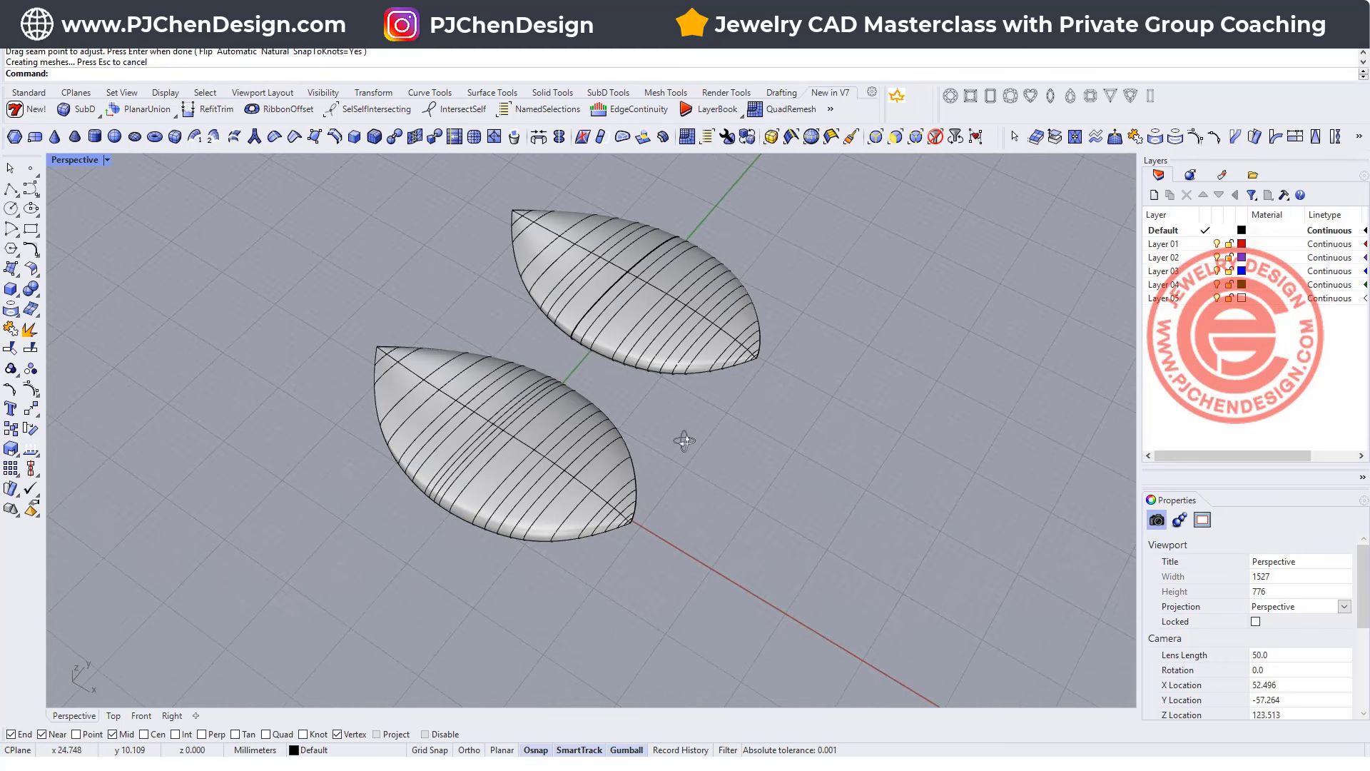
Switch Perspective to Rendered, then Ghosted display, and select each leaf to compare types
click(107, 159)
click(115, 243)
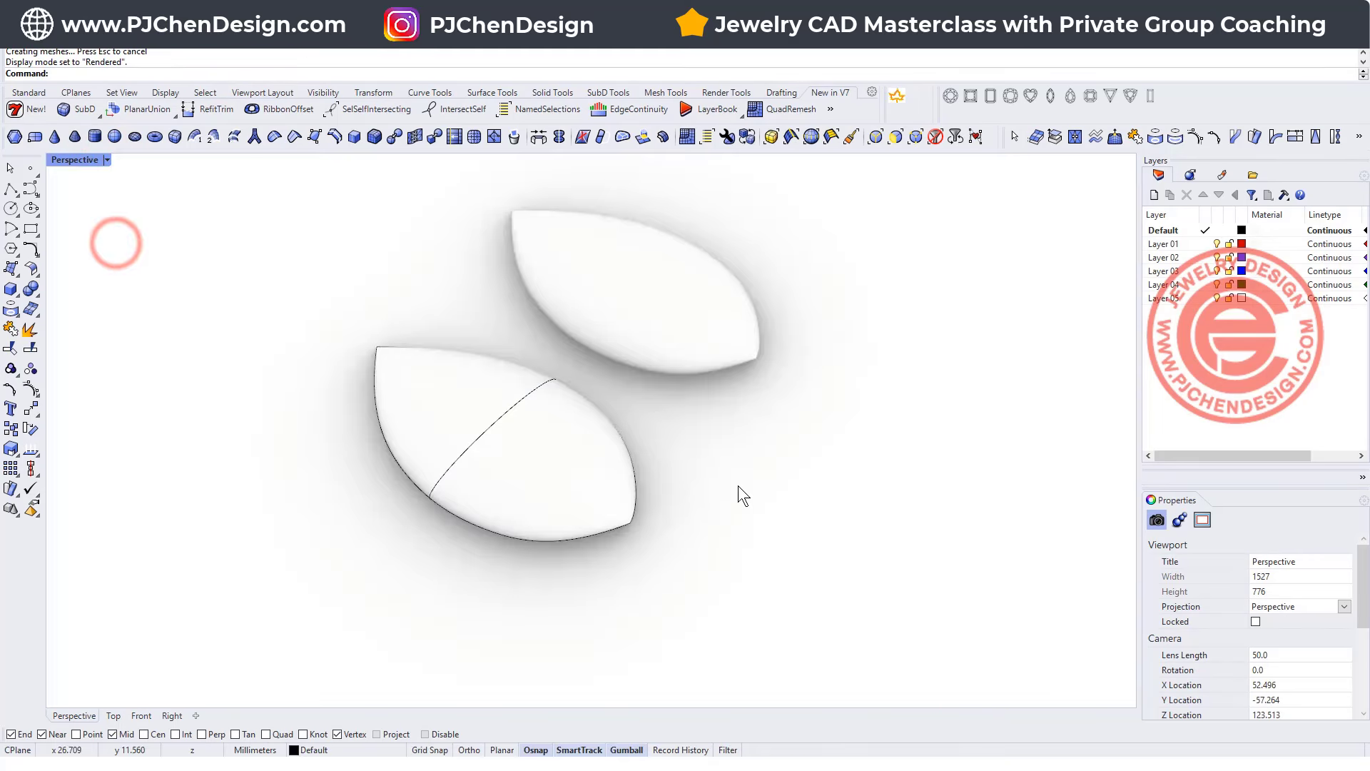
mouse_move(738, 485)
right_down()
mouse_move(697, 400)
mouse_move(499, 373)
mouse_move(745, 485)
right_up()
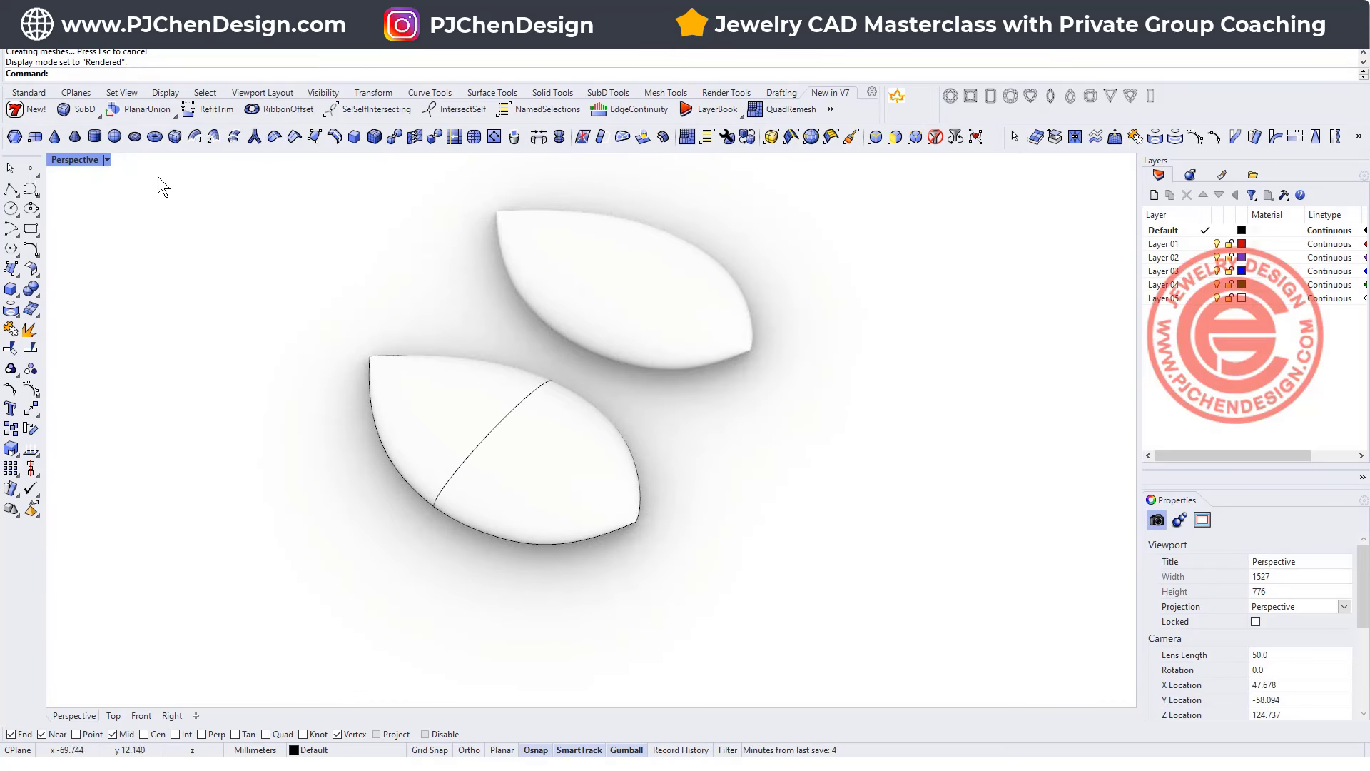
click(107, 159)
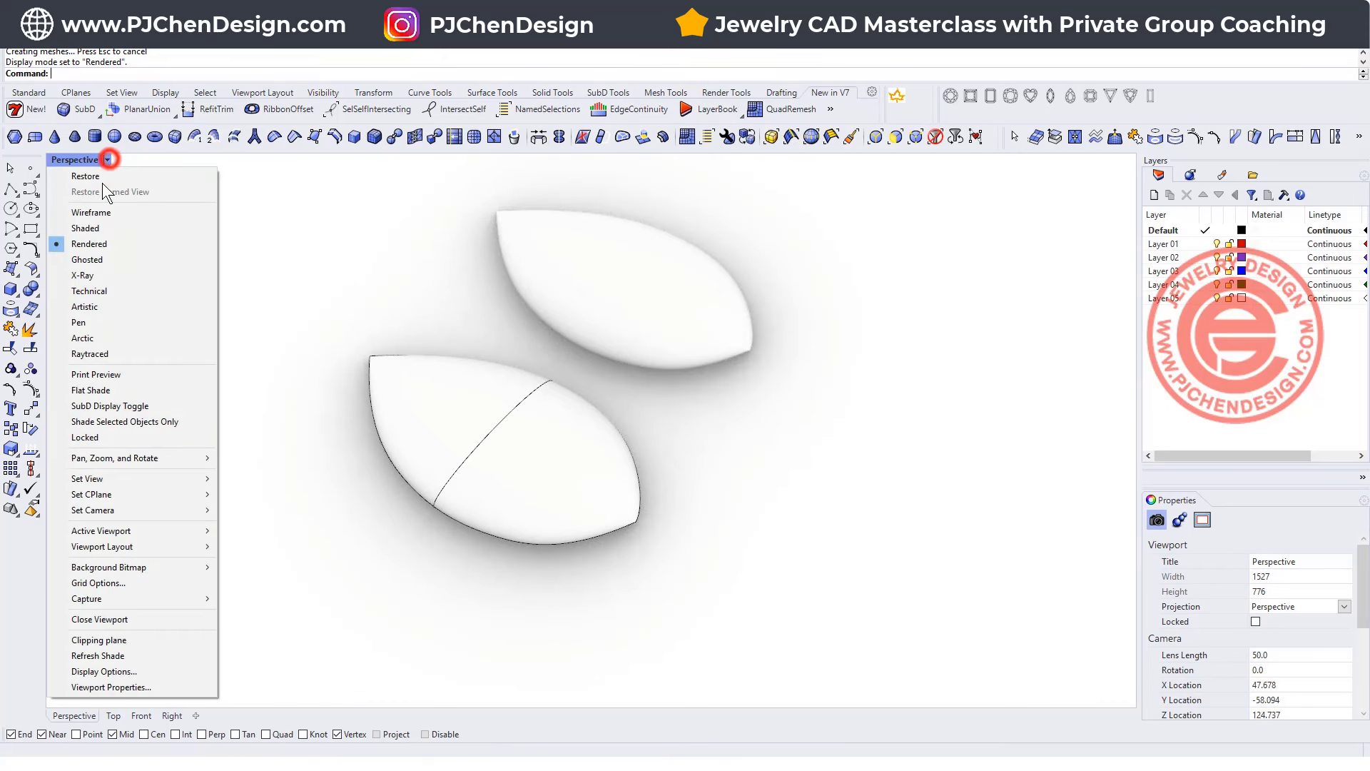
click(91, 254)
drag(723, 467, 657, 342)
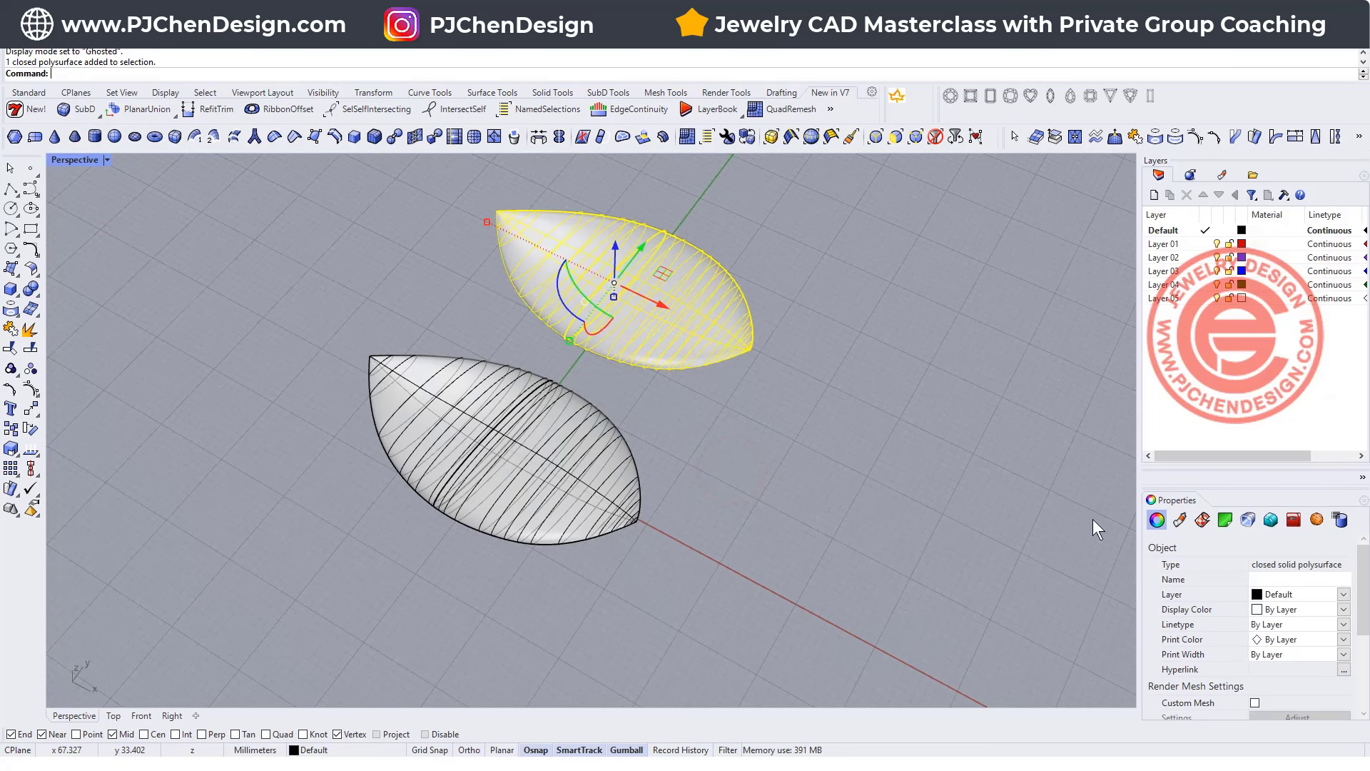
click(581, 448)
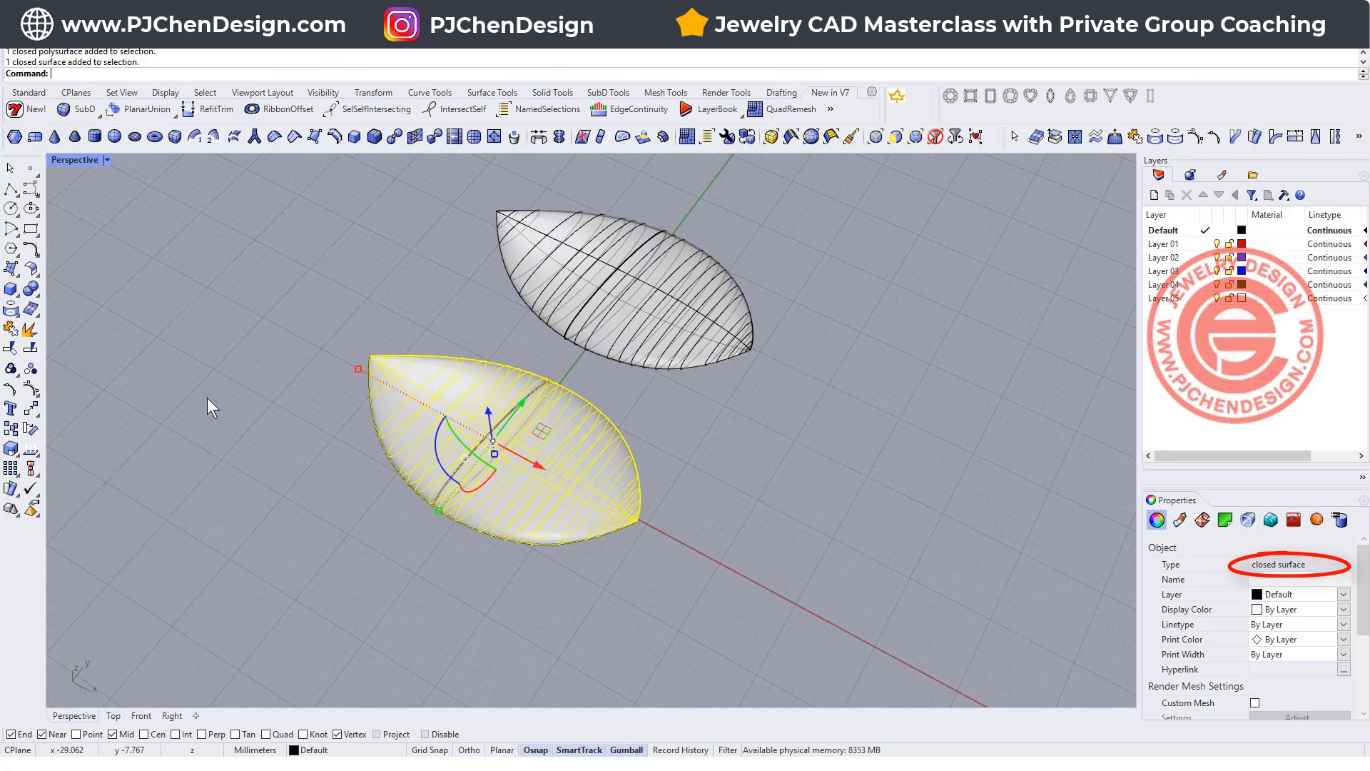
Show the lower leaf's control points and pull one, then four, upward into a spike
click(29, 391)
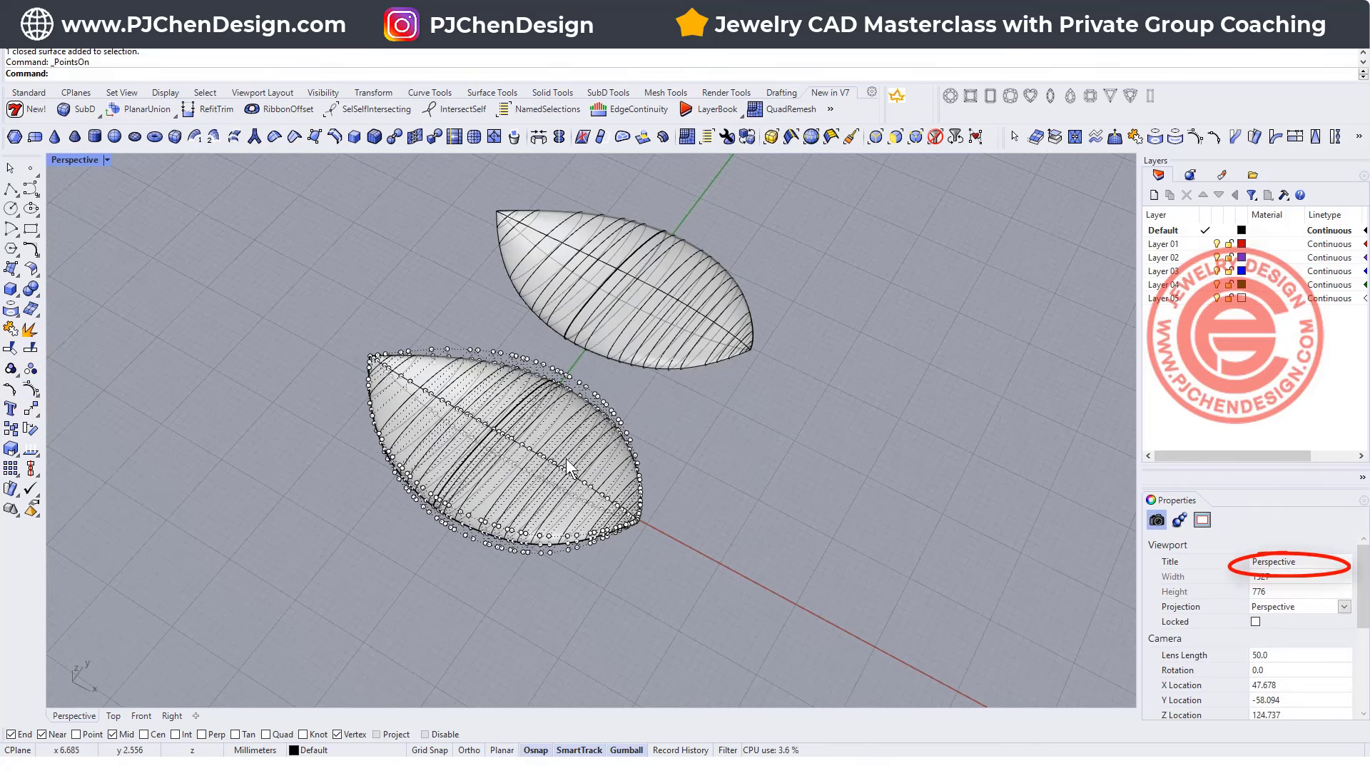
right_drag(567, 456, 554, 385)
scroll(542, 364, up, 3)
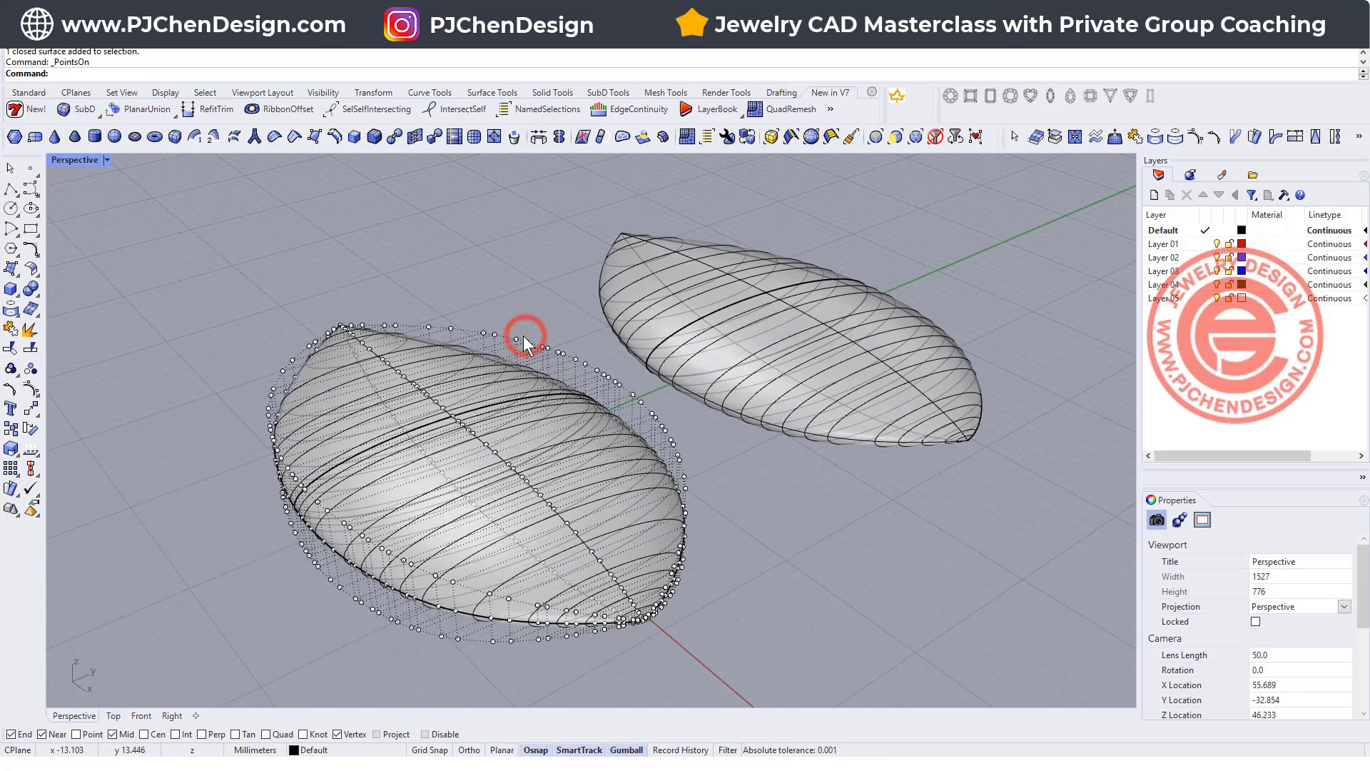
click(527, 338)
drag(525, 295, 512, 228)
drag(480, 284, 537, 342)
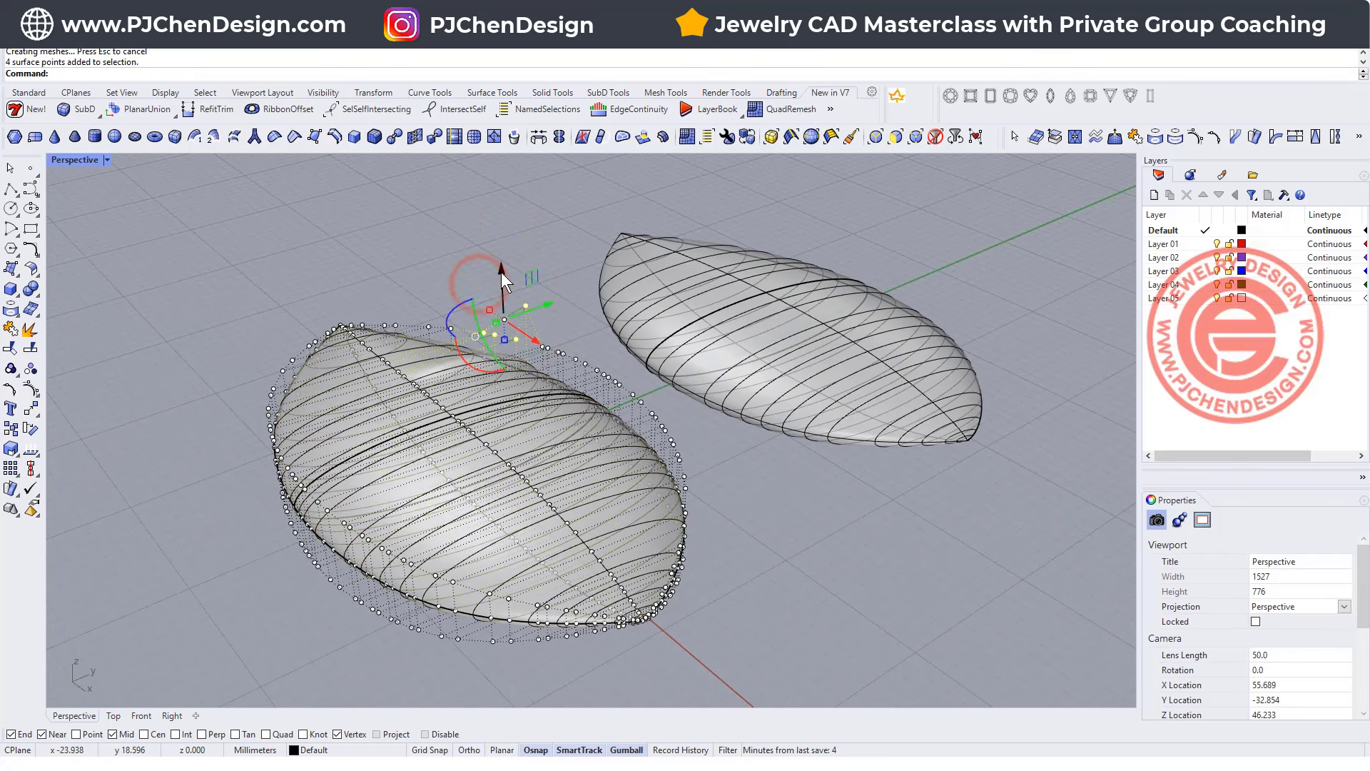
drag(501, 274, 478, 224)
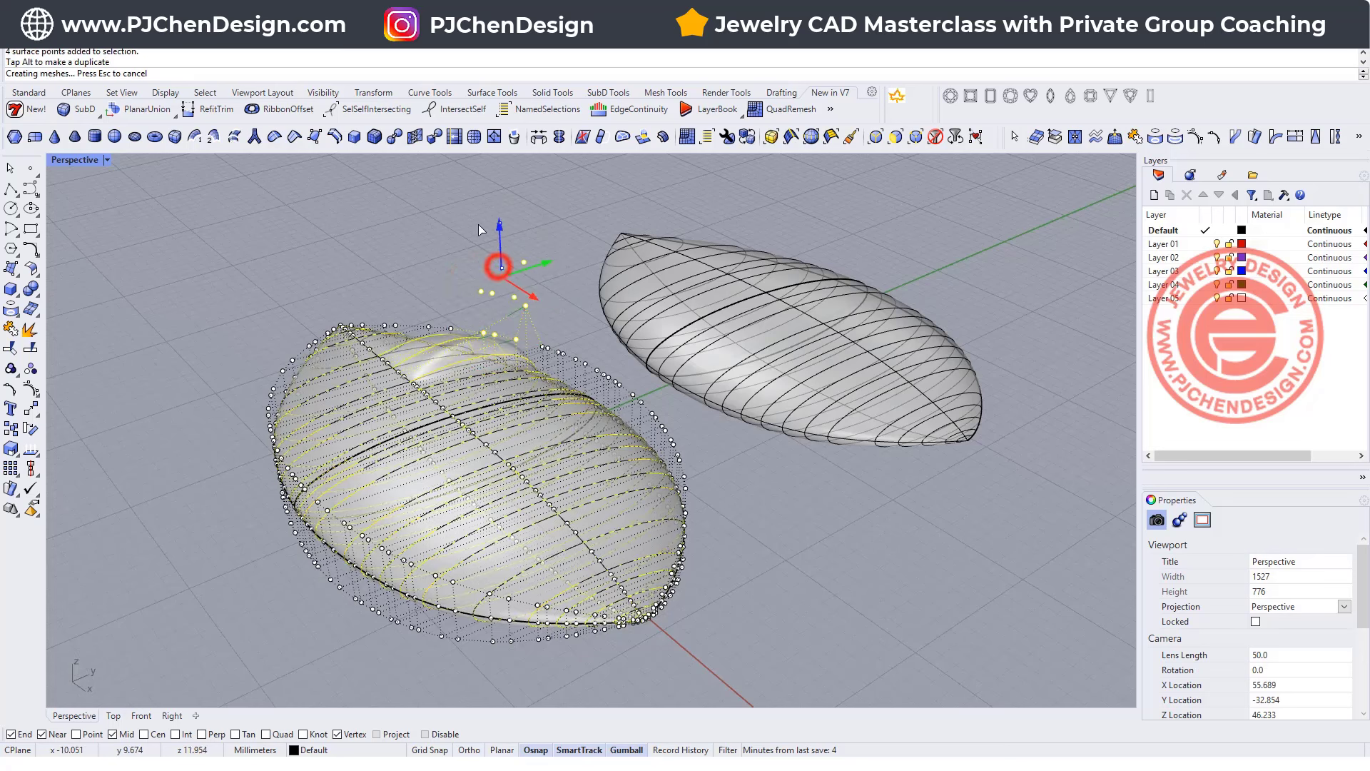
Try showing control points on the right leaf polysurface, which fails, and re-orbit the view
click(827, 340)
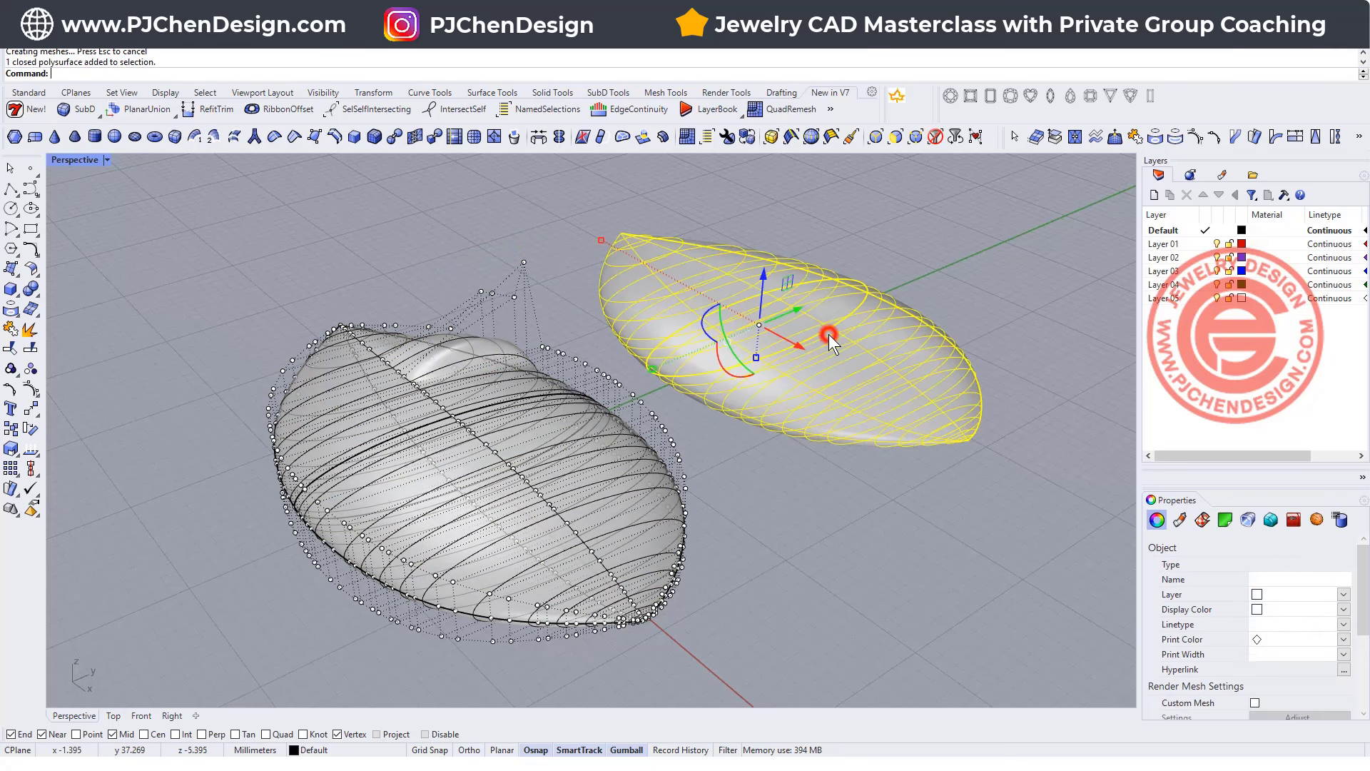
click(37, 389)
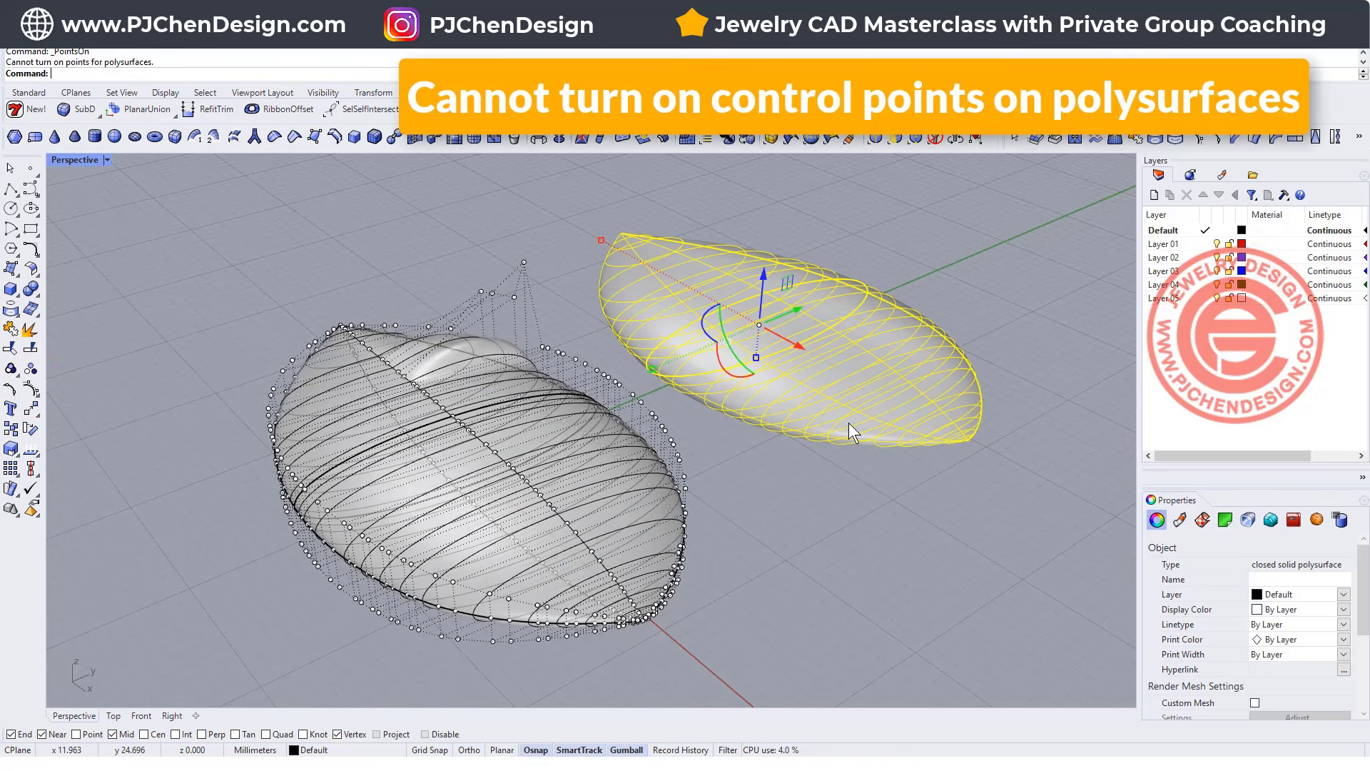
right_drag(648, 352, 823, 365)
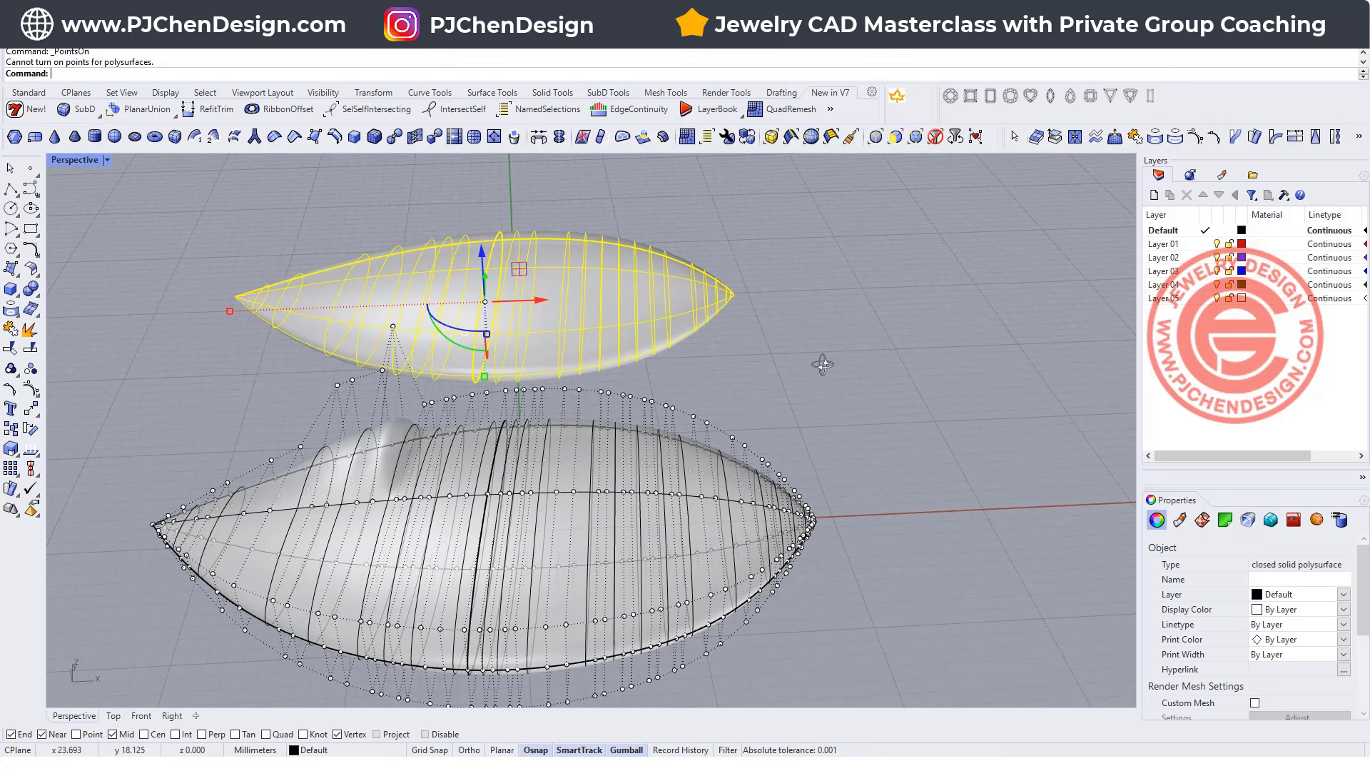
right_drag(823, 365, 636, 382)
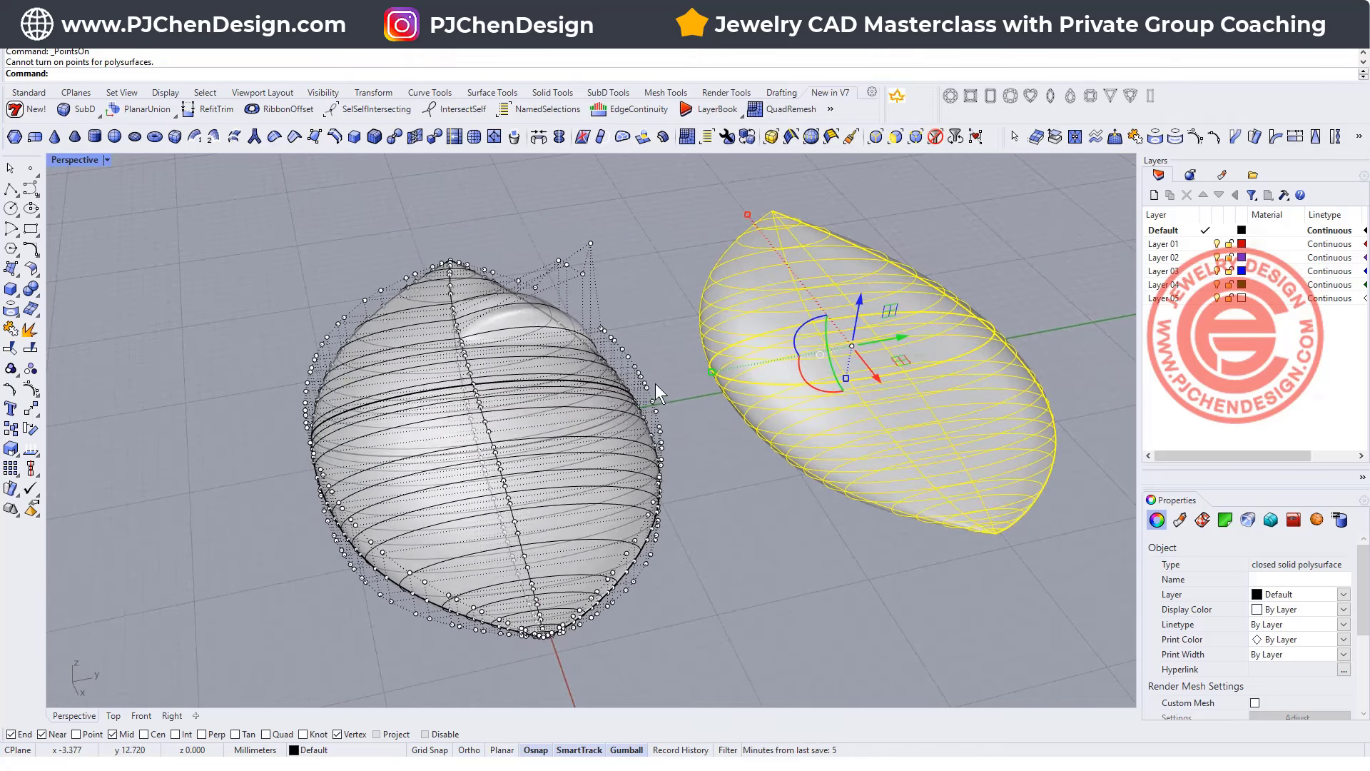
Undo the left leaf's last move and reselect the left leaf surface
key(ctrl+z)
click(875, 567)
click(538, 463)
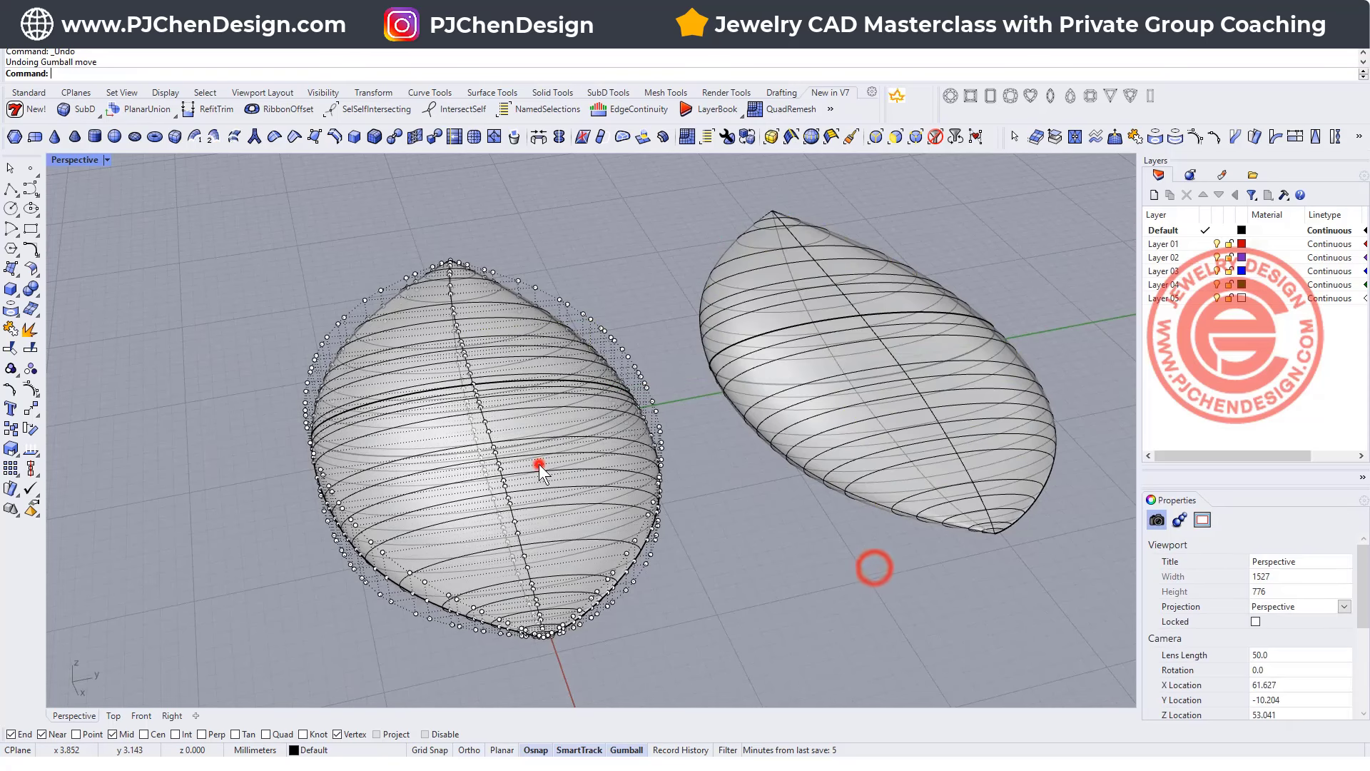
key(Escape)
Rebuild the left leaf surface to 8 points in U and 5 in V
click(563, 425)
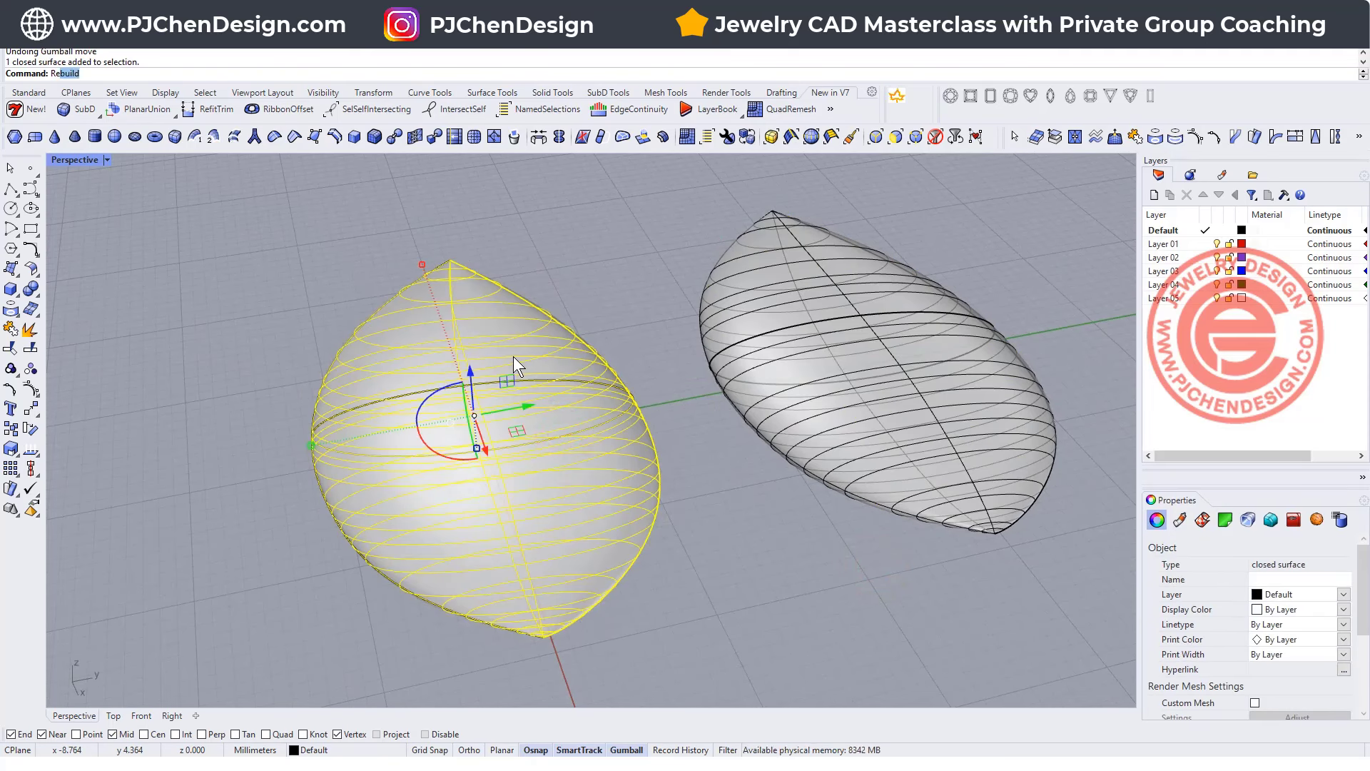
key(Return)
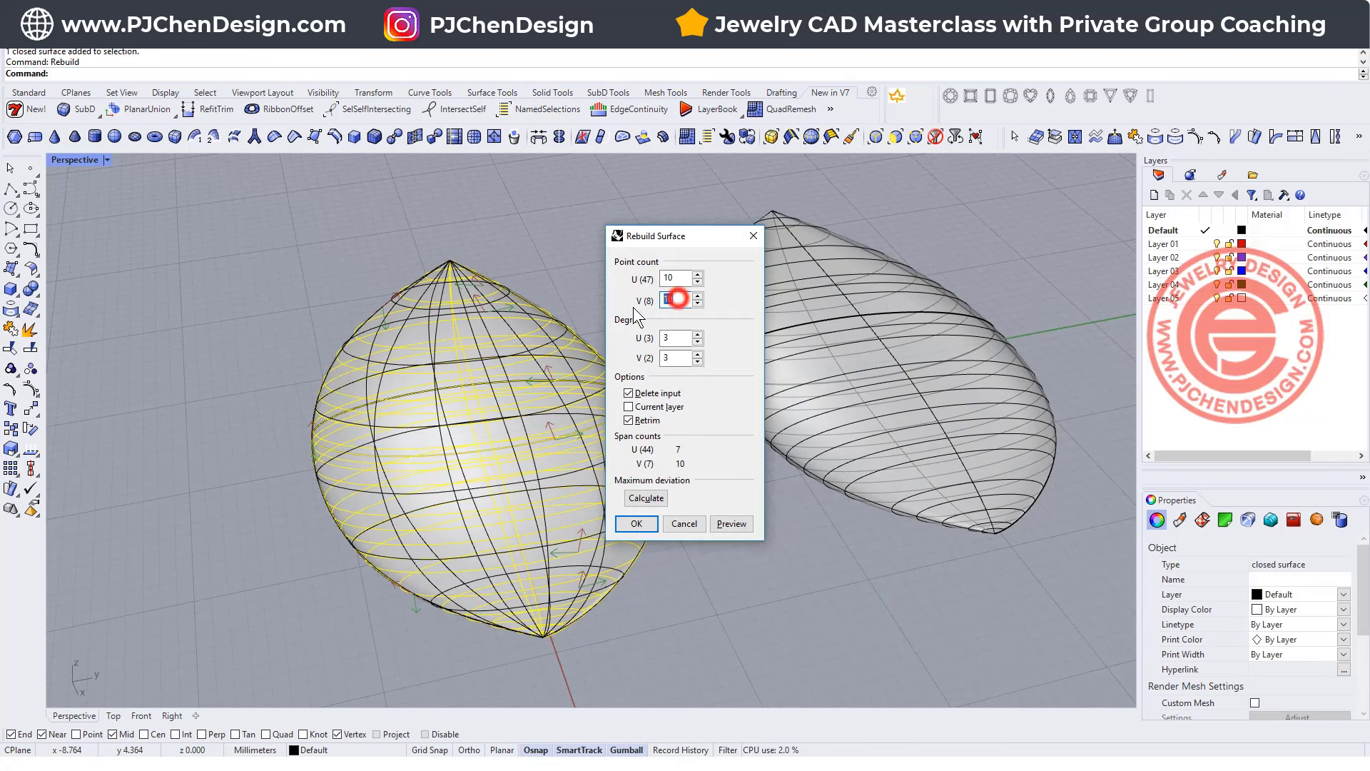
text(5)
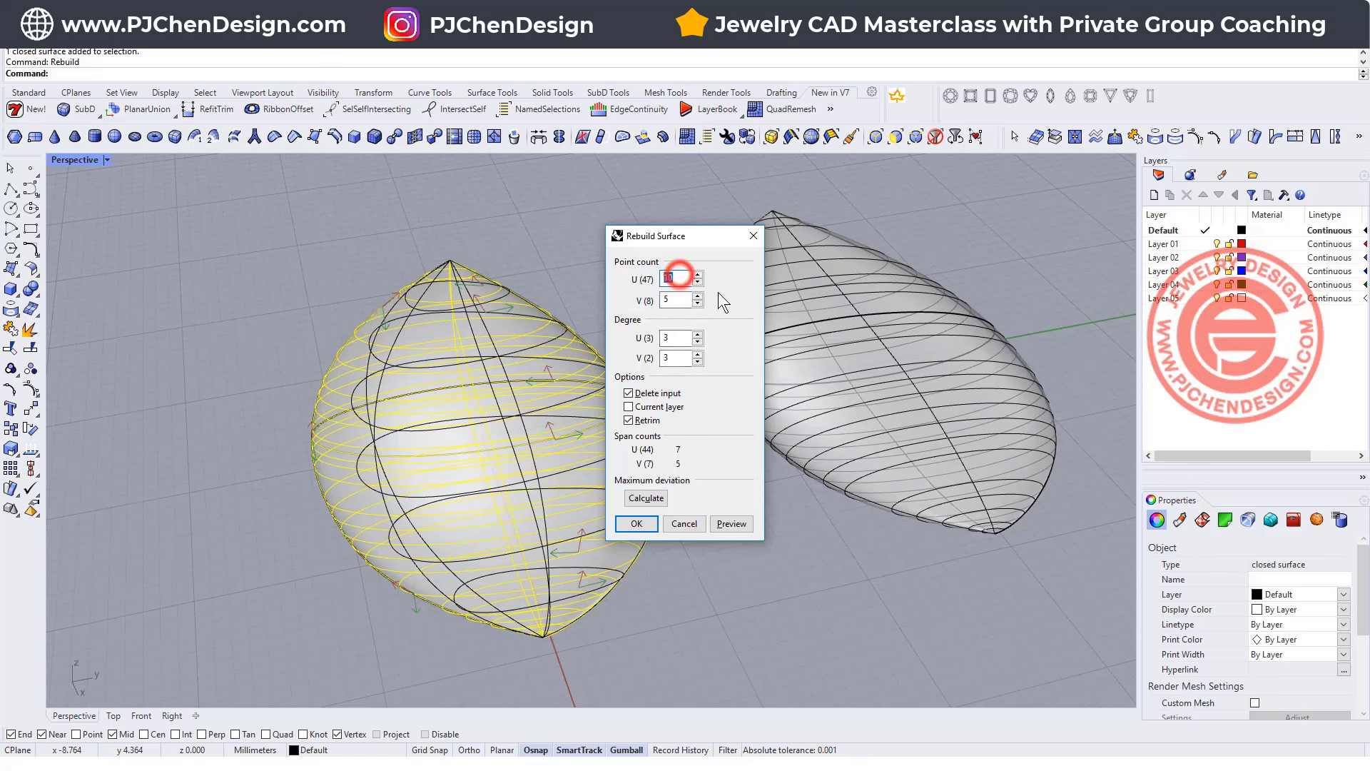
text(8)
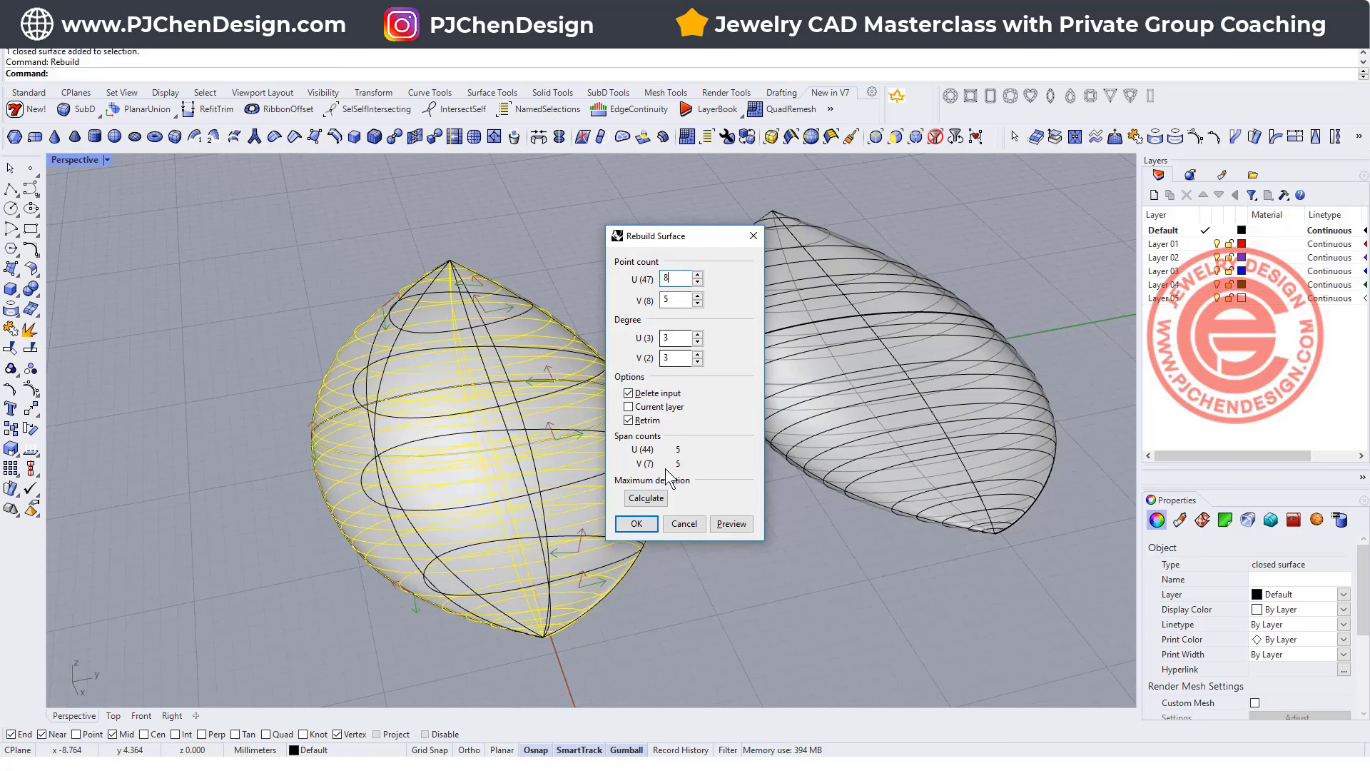
click(636, 525)
Turn on control points, pull one up to reshape the surface, then hide them
mouse_move(566, 488)
right_down()
mouse_move(566, 554)
mouse_move(564, 464)
right_up()
click(28, 391)
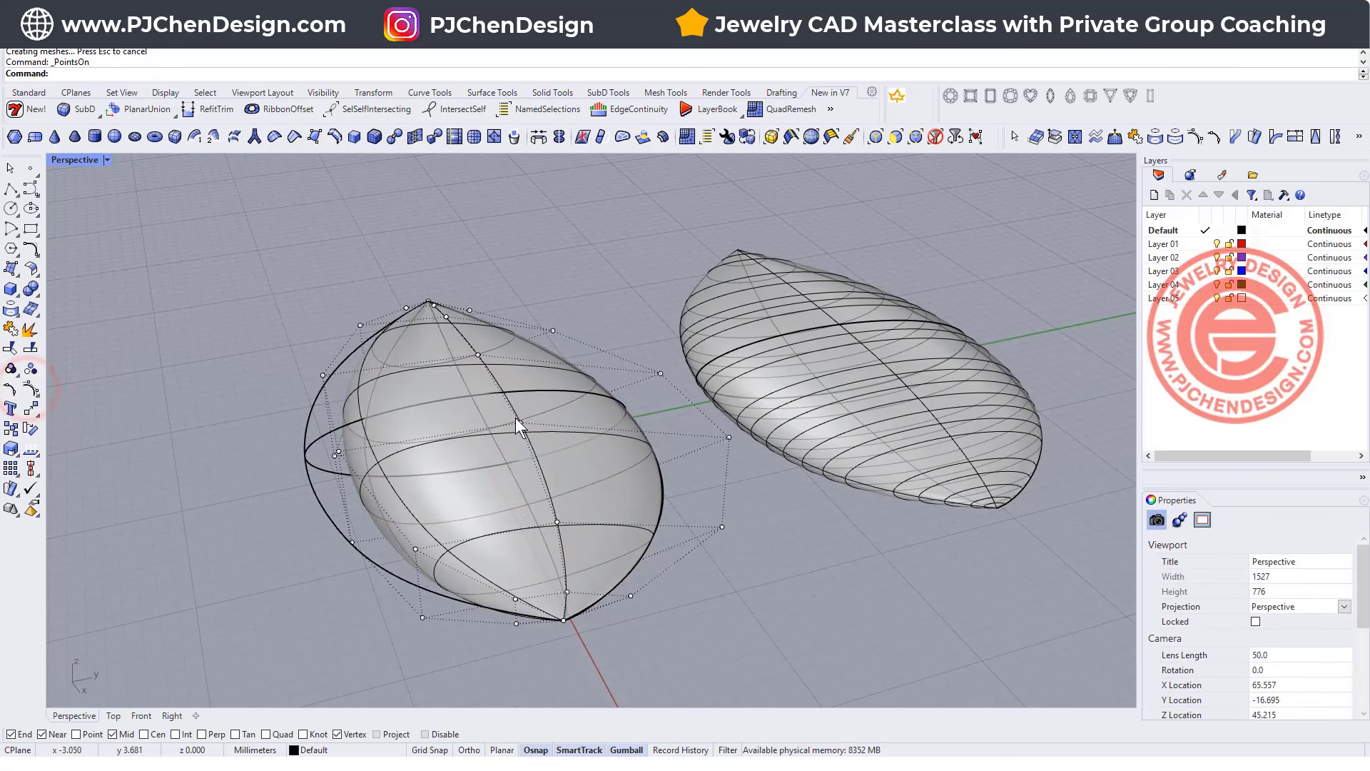
drag(520, 422, 503, 281)
right_drag(601, 431, 745, 523)
key(Escape)
Move the rebuilt leaf surface down-left, away from the outline curves
click(615, 462)
drag(592, 404, 298, 462)
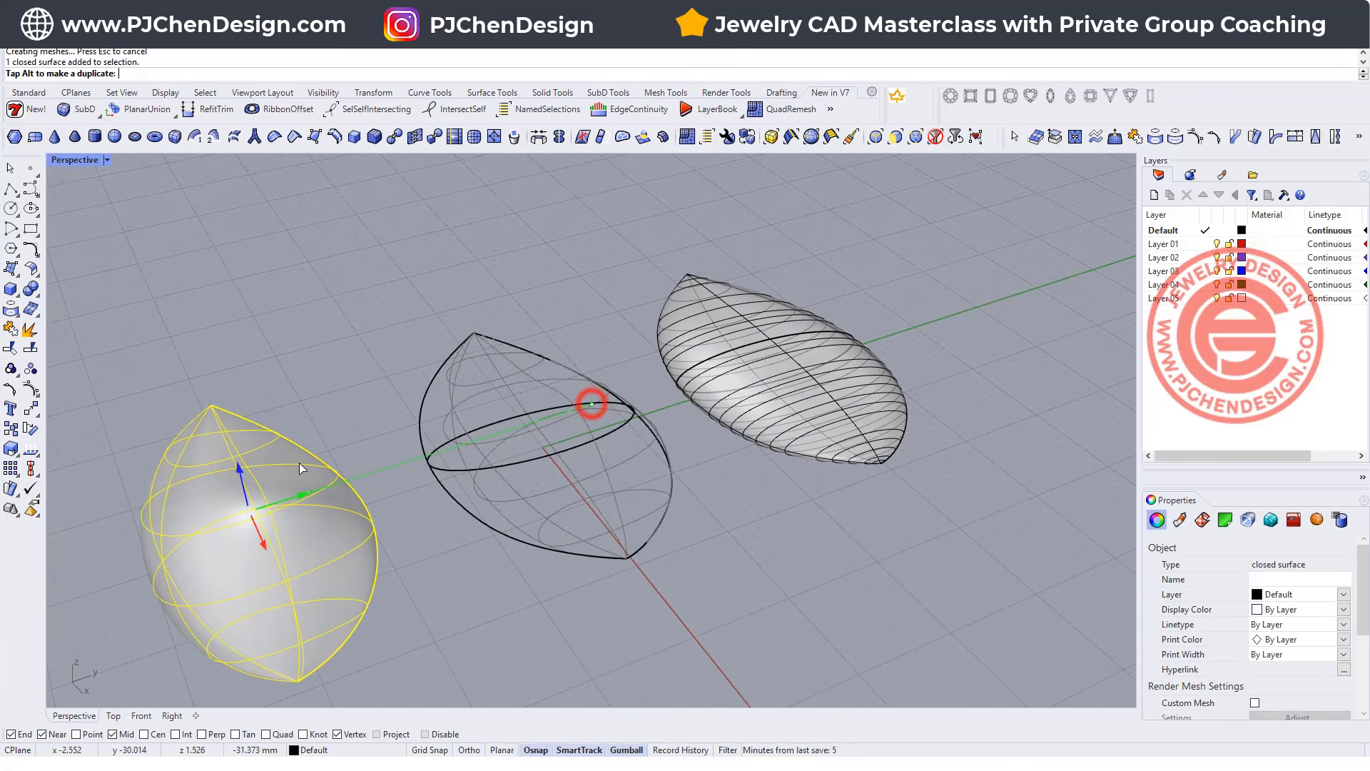
scroll(494, 494, down, 2)
Sweep 2 Rails along the lower then upper outline halves through the cross-section curve
right_drag(494, 494, 564, 503)
scroll(546, 490, up, 4)
shift+right_drag(519, 446, 518, 441)
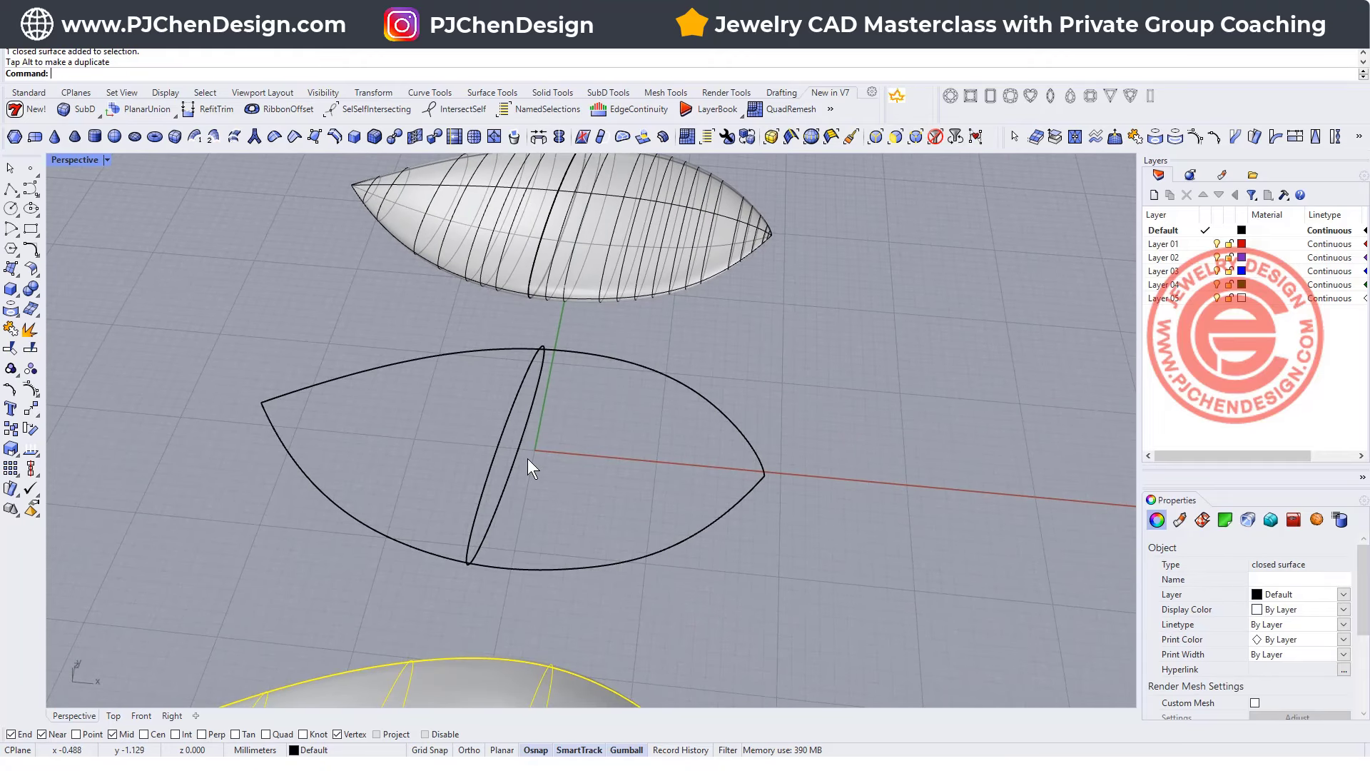
click(125, 40)
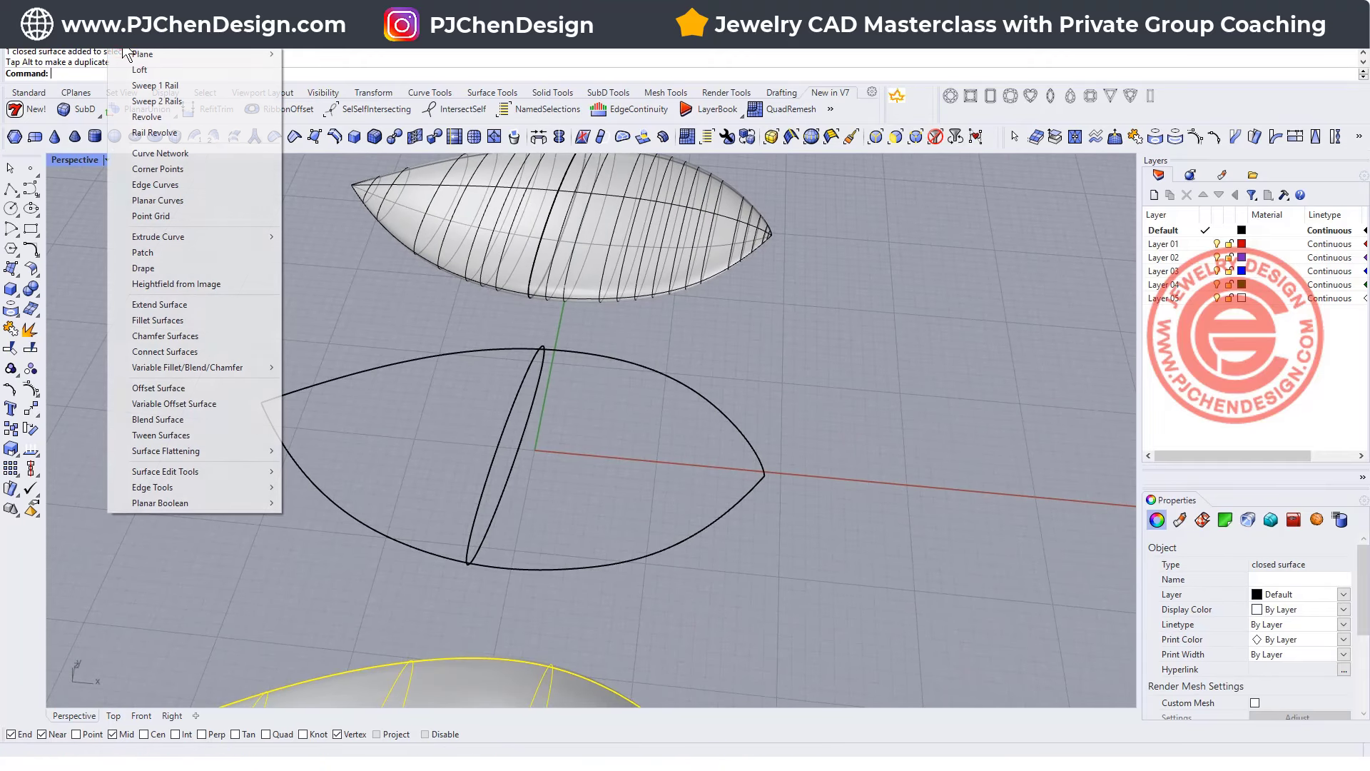
click(143, 102)
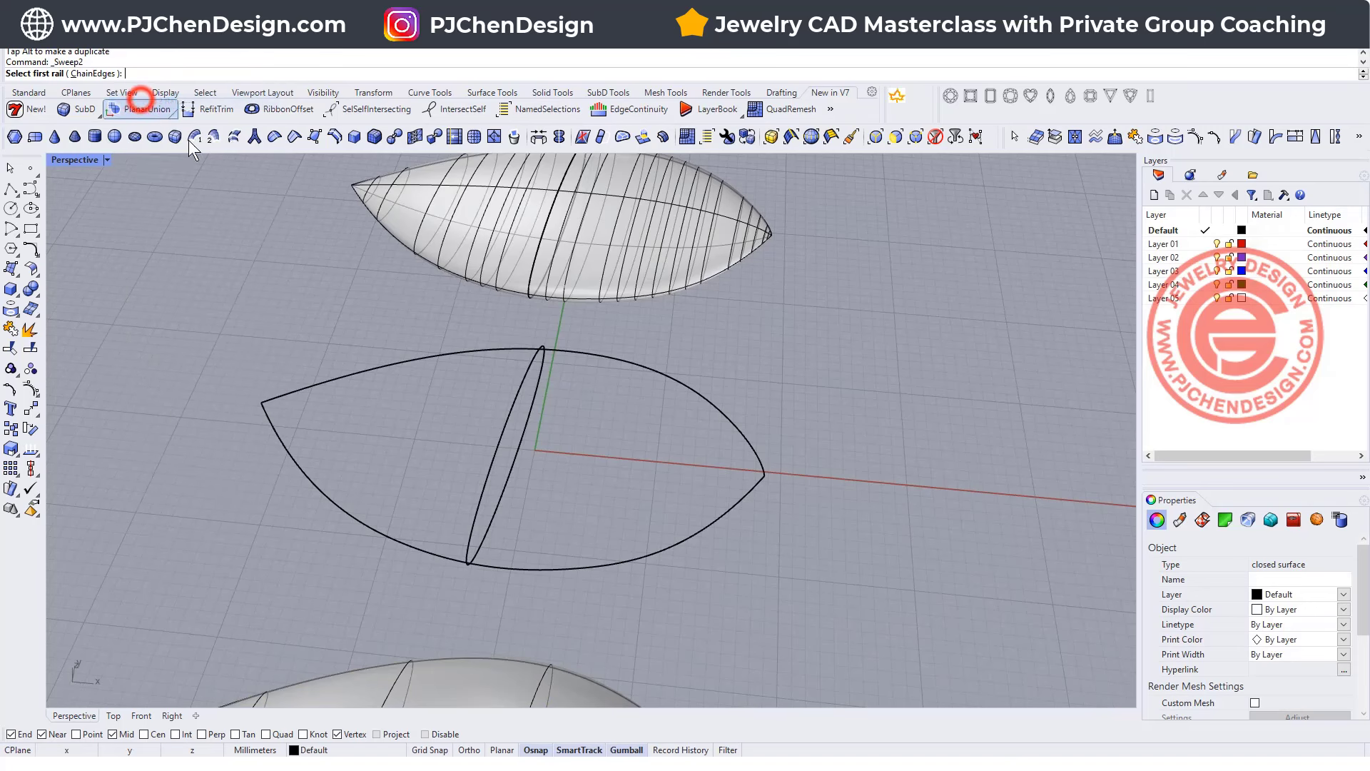
click(325, 499)
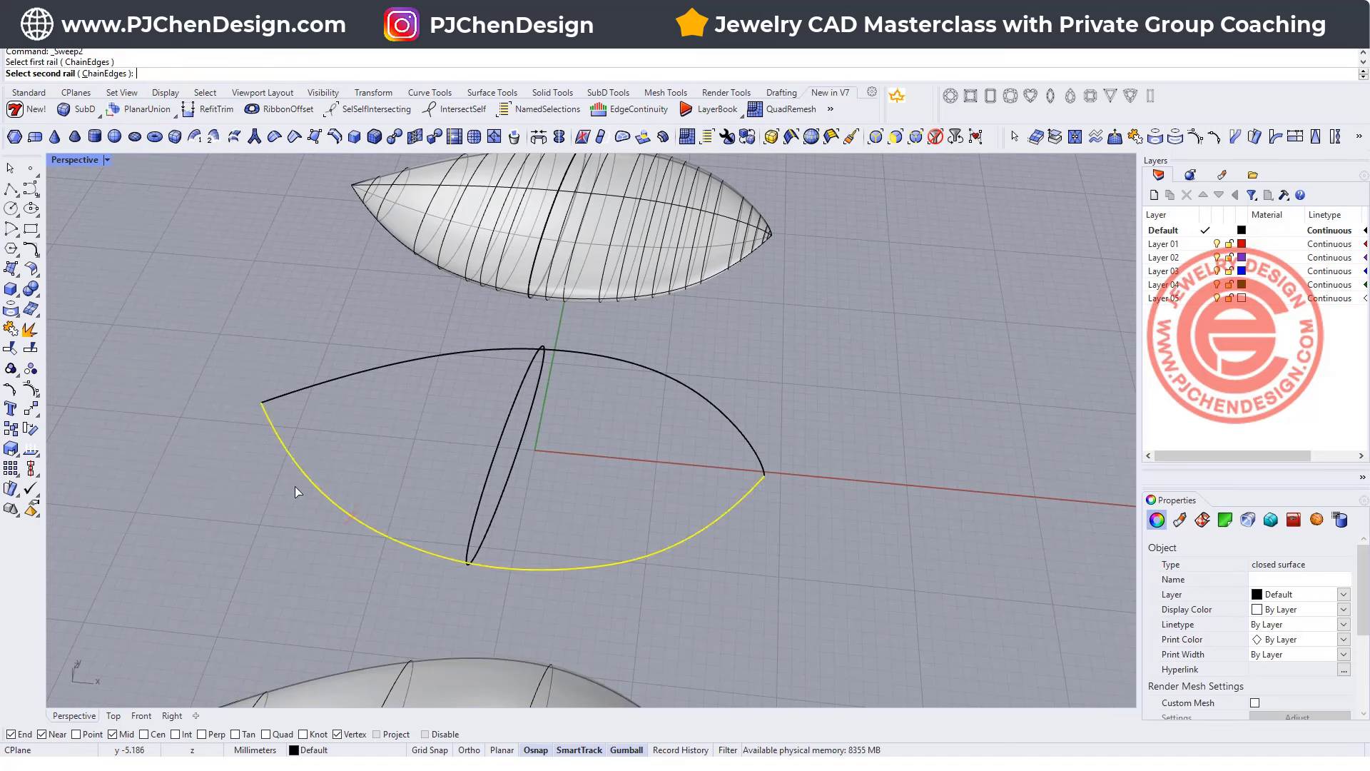
click(693, 390)
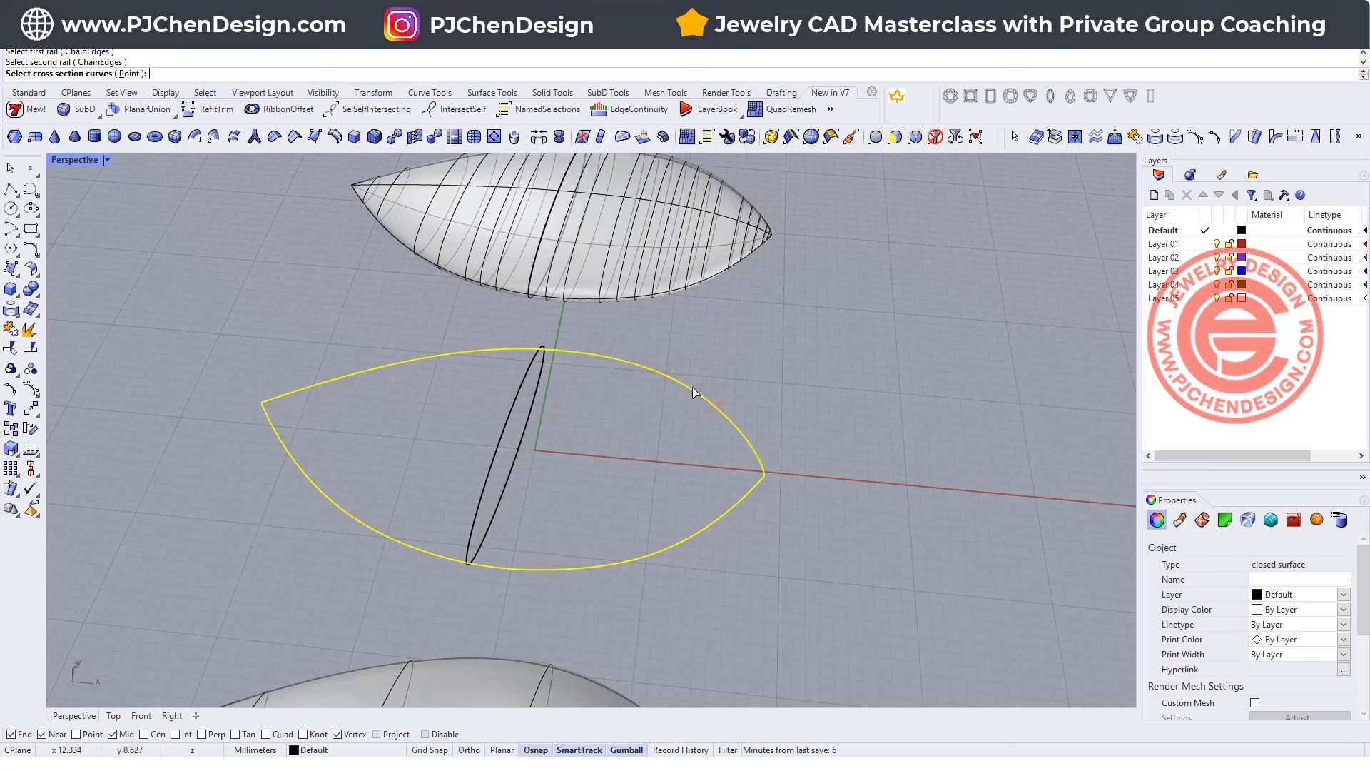
click(505, 420)
key(Return)
key(Return)
right_drag(560, 441, 685, 502)
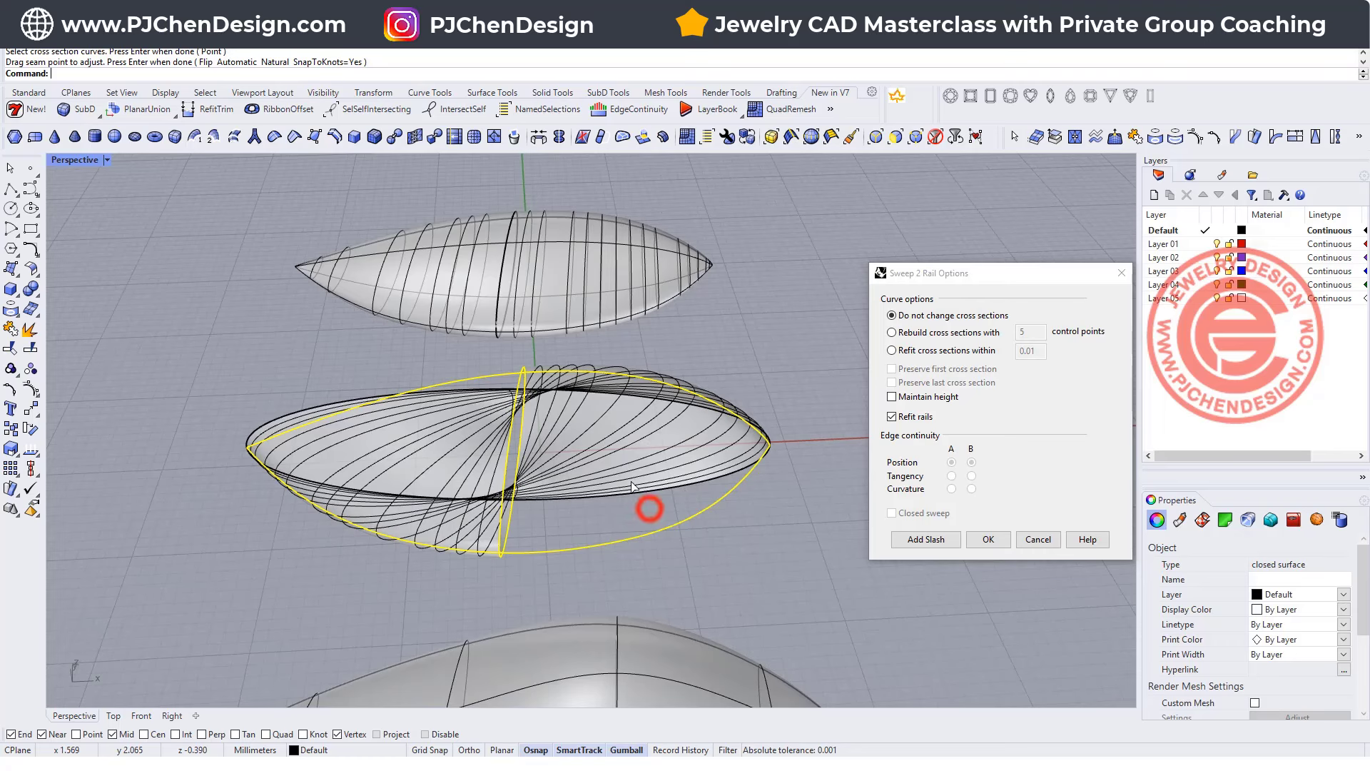
click(988, 538)
Start Offset Surface from the surface editing tools and select the twisted sweep surface
right_drag(649, 356, 534, 330)
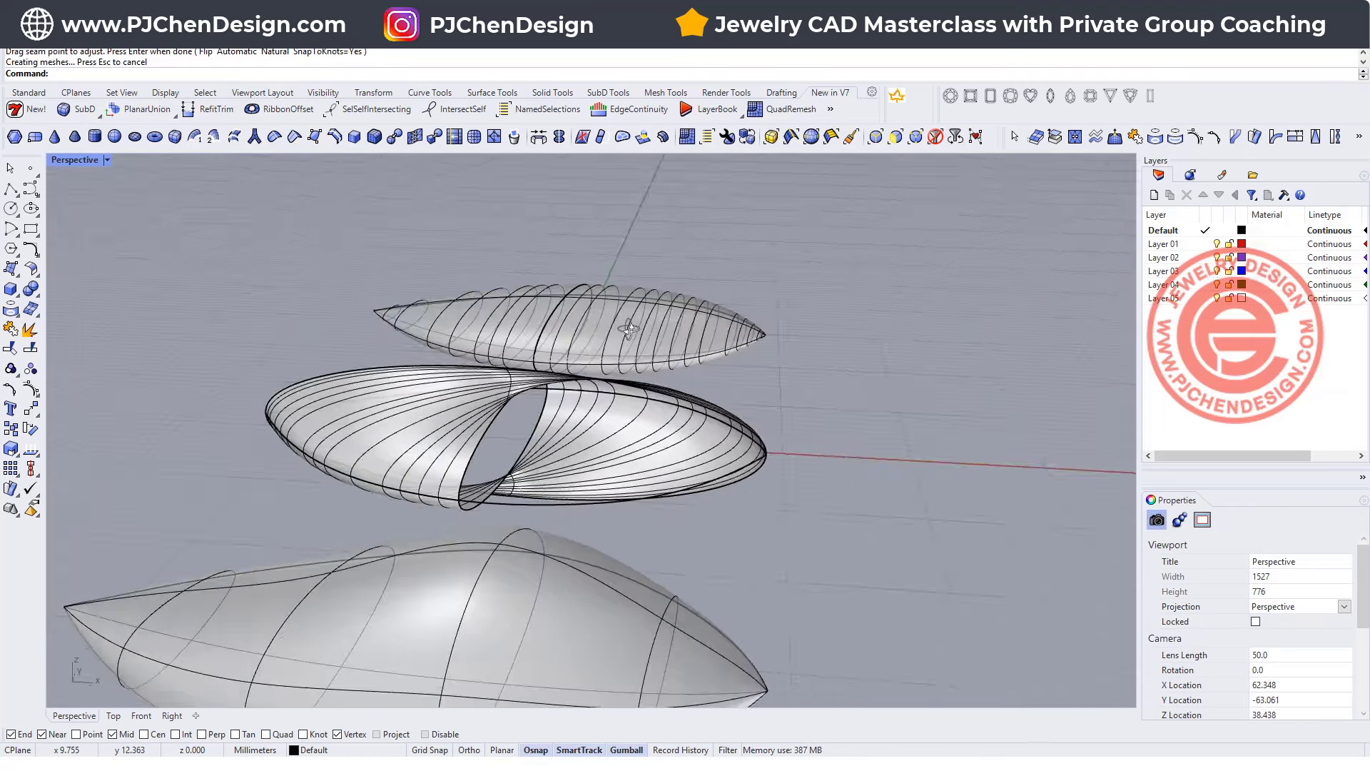
right_drag(632, 329, 369, 334)
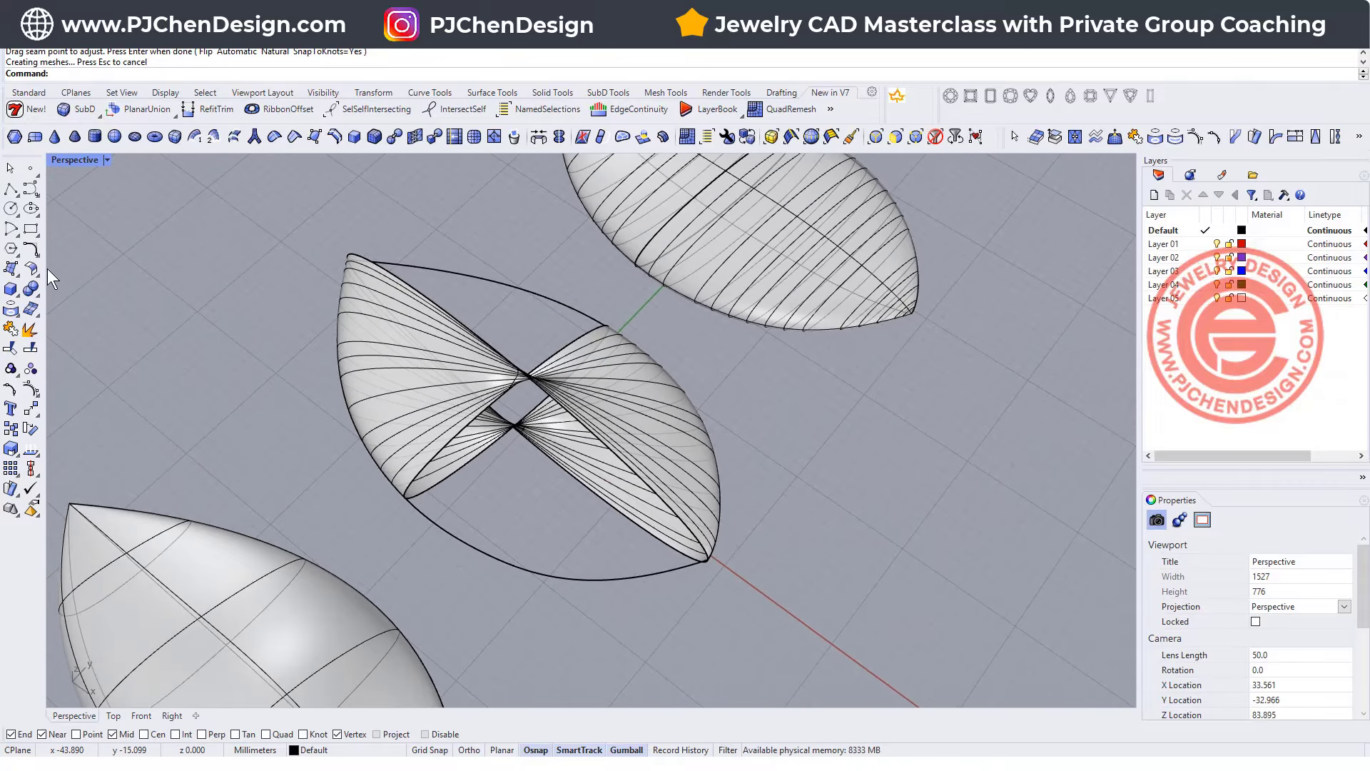
click(31, 292)
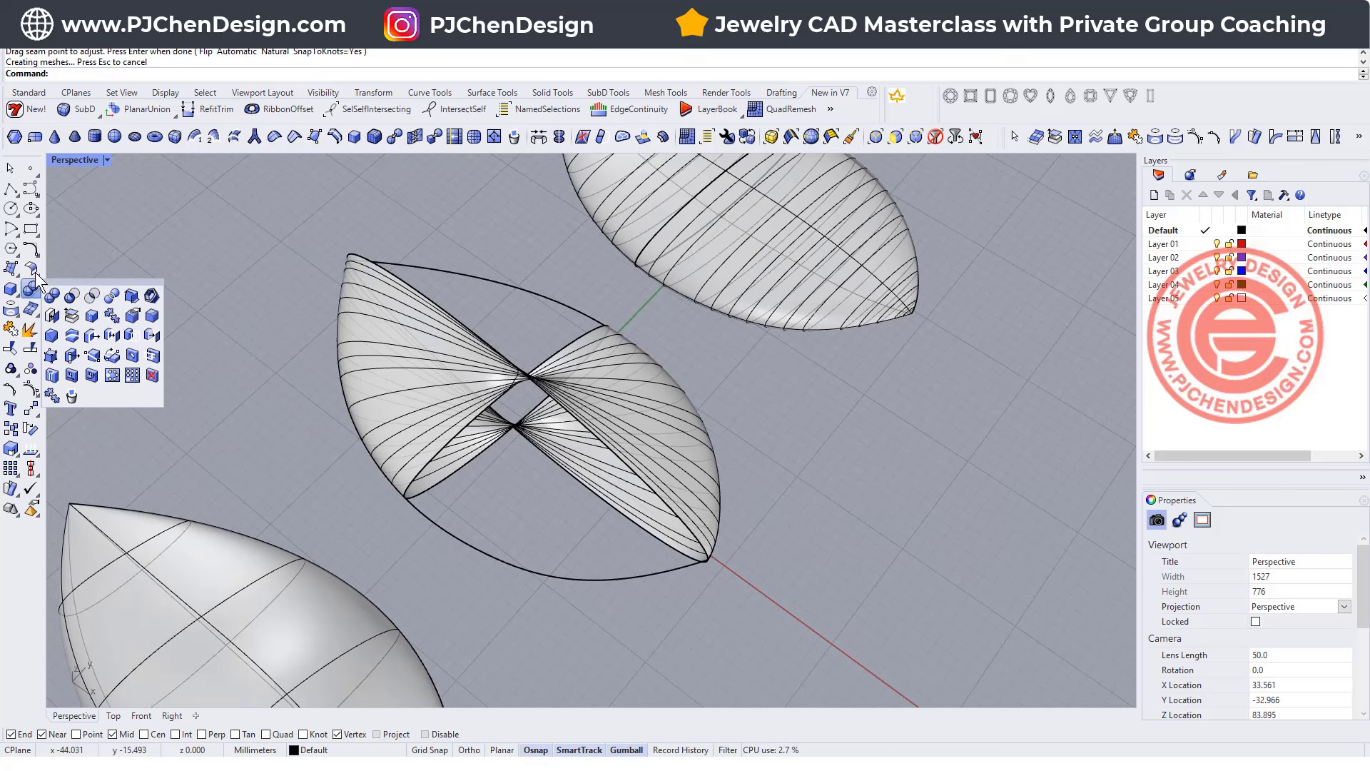
click(34, 273)
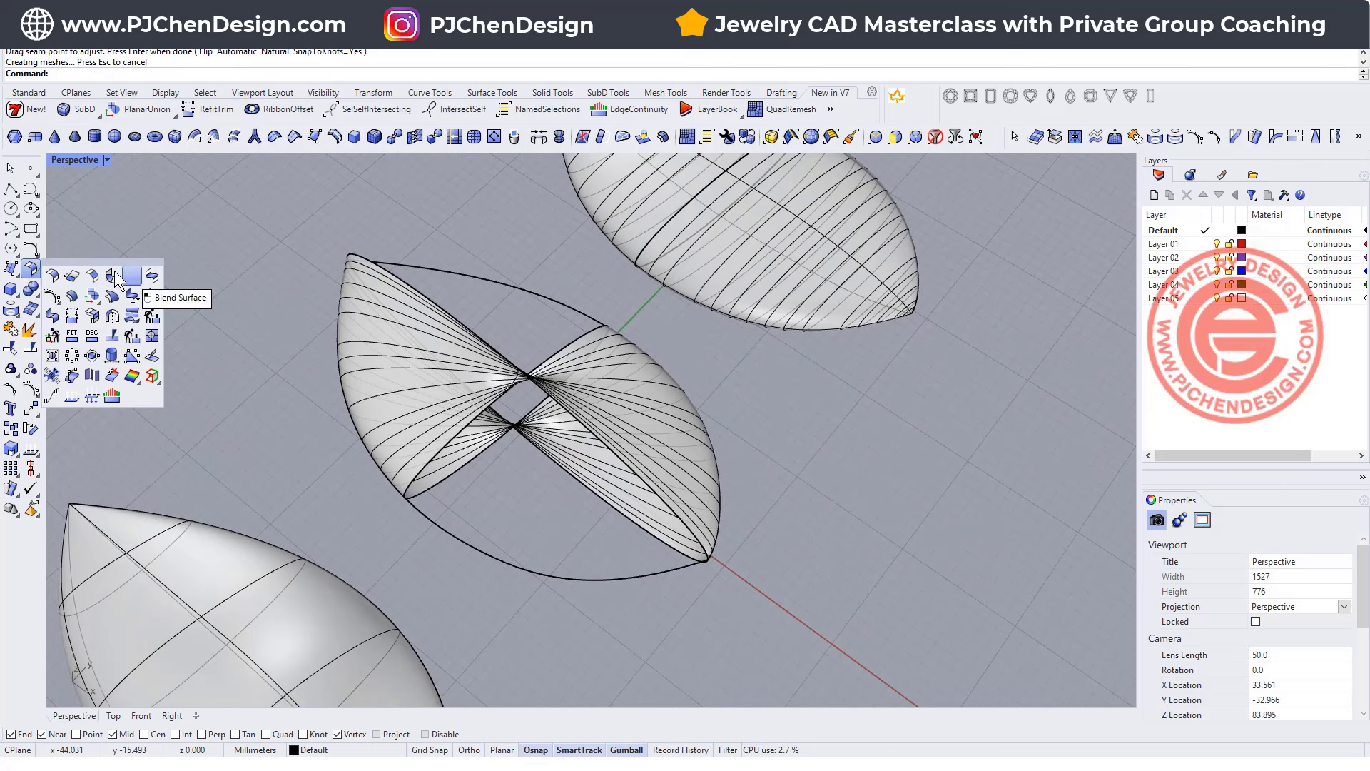
click(70, 290)
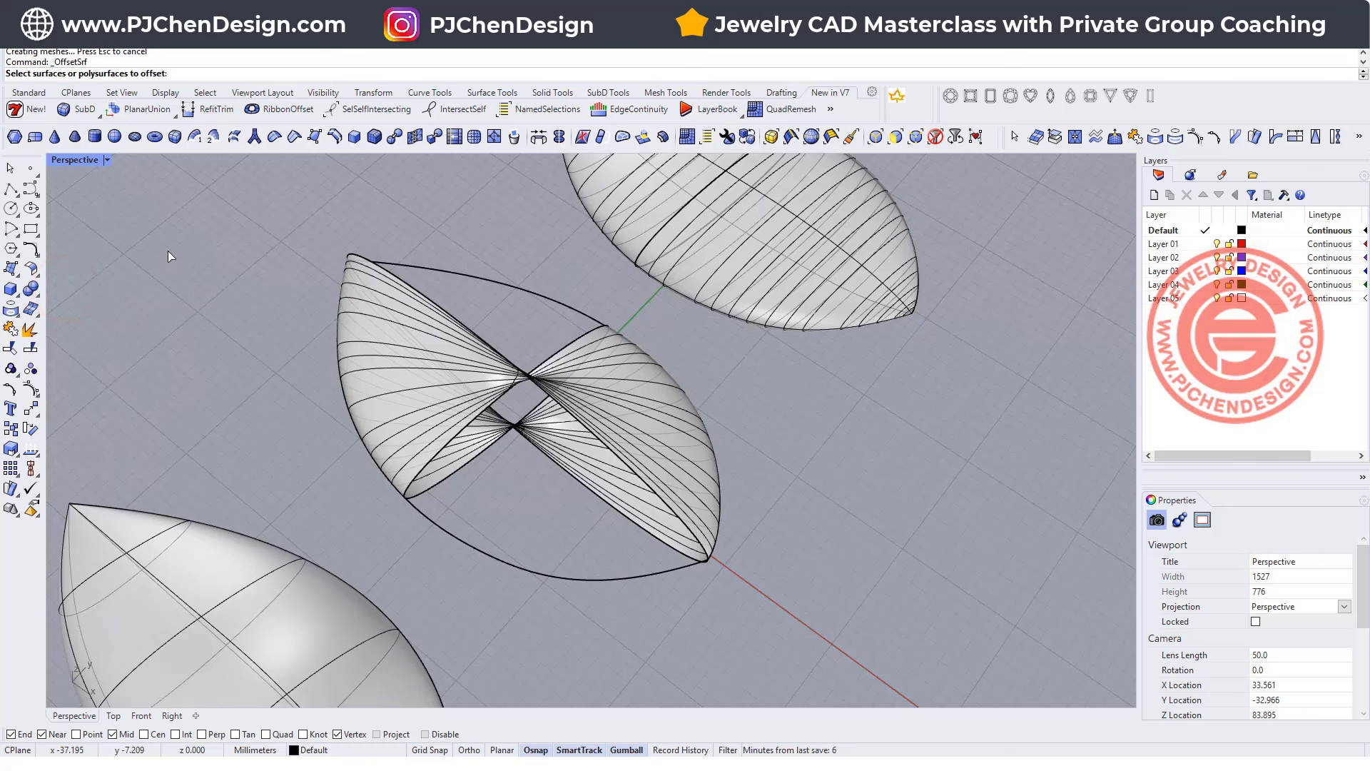
text(0.5)
key(Return)
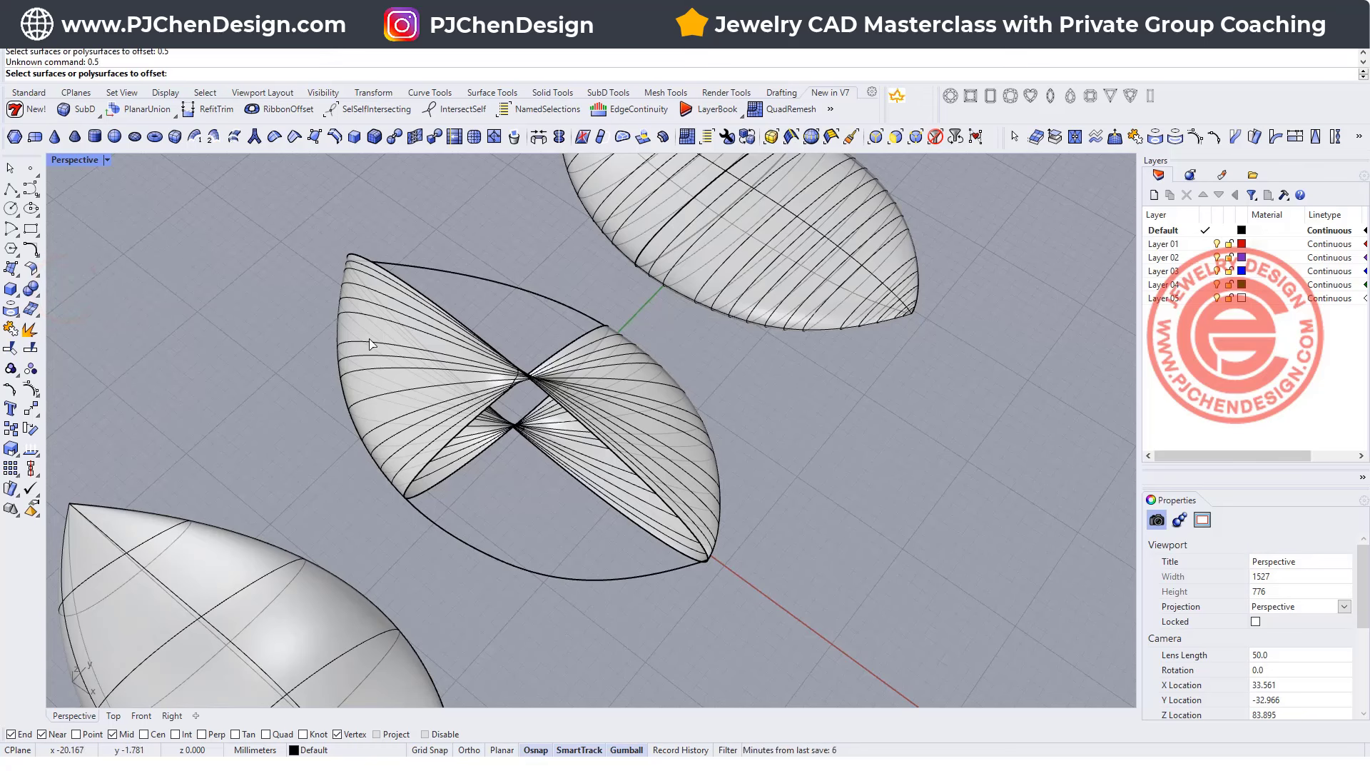
click(384, 348)
right_click(389, 341)
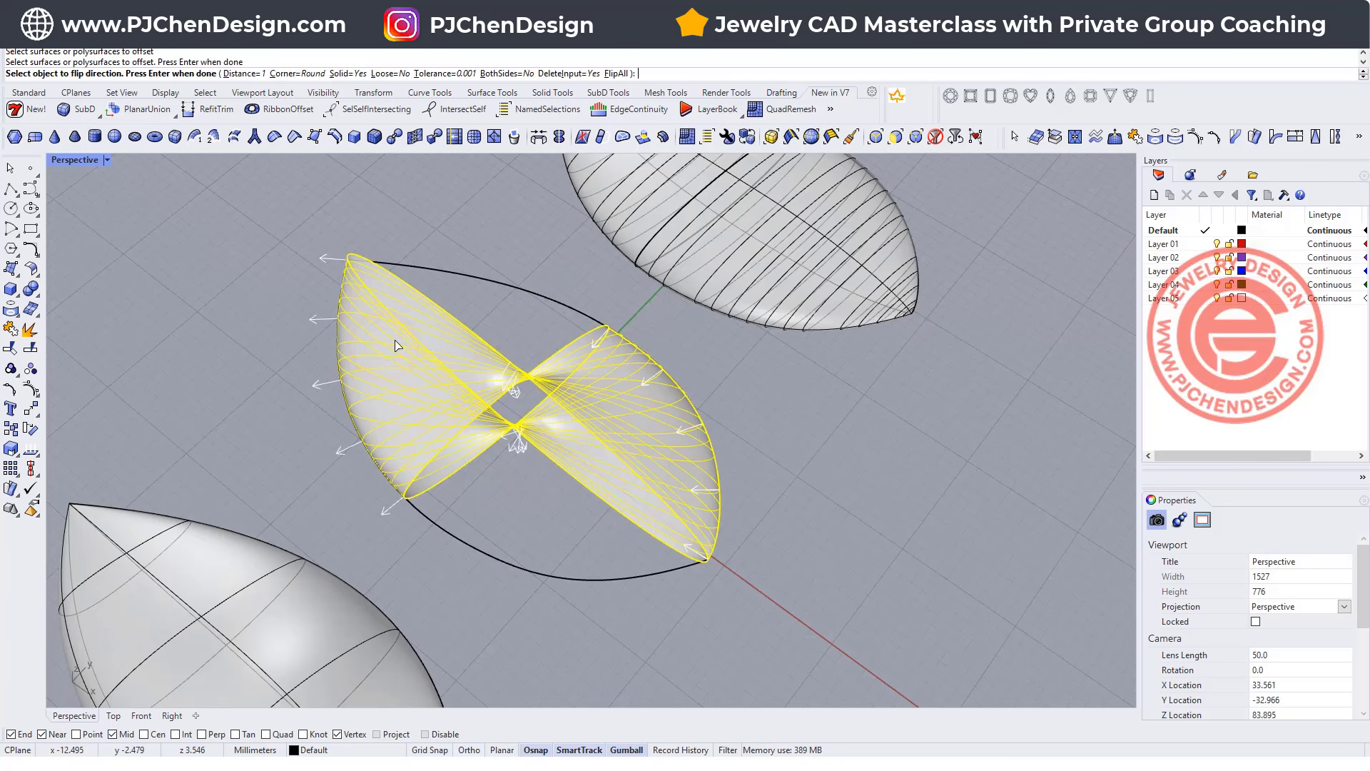
Set the offset distance to 0.5, create the solid, and select the distorted result
click(243, 74)
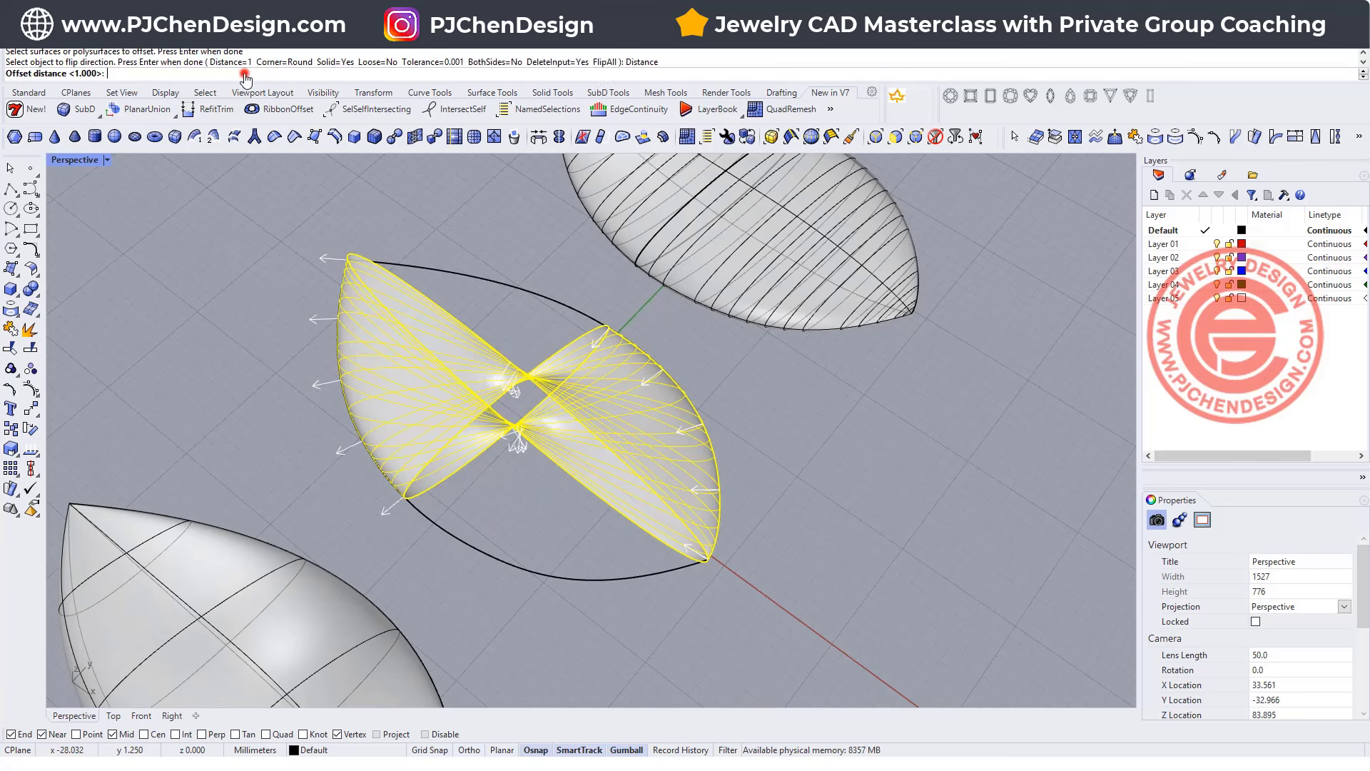
text(0.5)
key(Return)
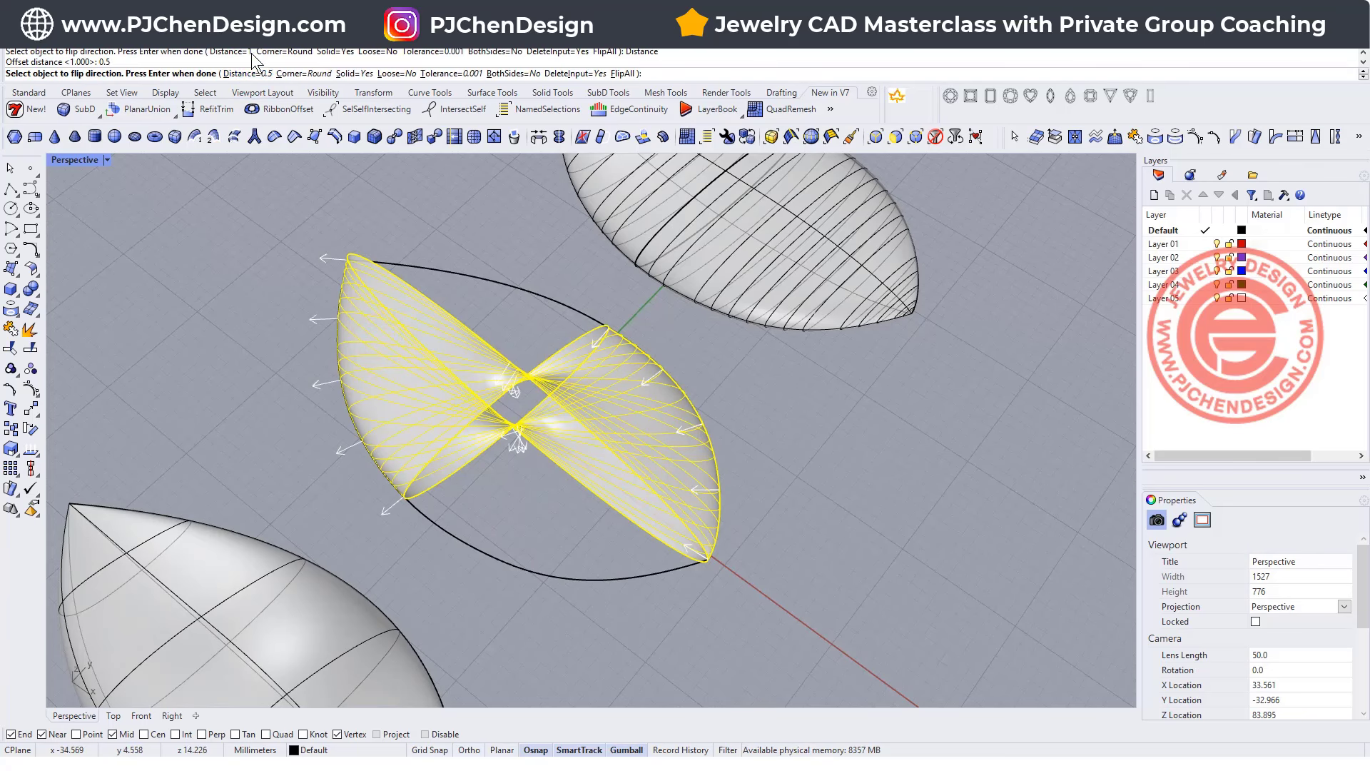
right_click(276, 287)
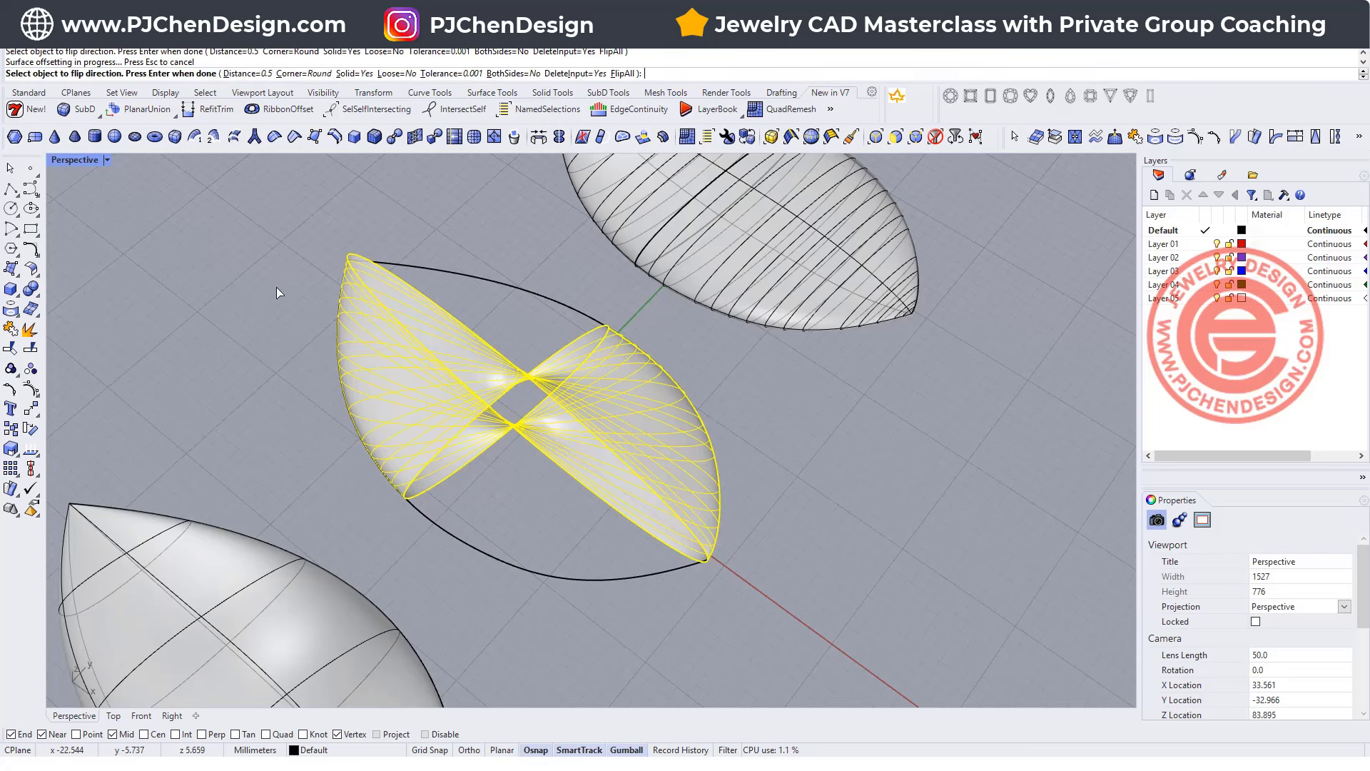
right_drag(626, 460, 621, 407)
scroll(508, 380, up, 5)
scroll(417, 378, up, 3)
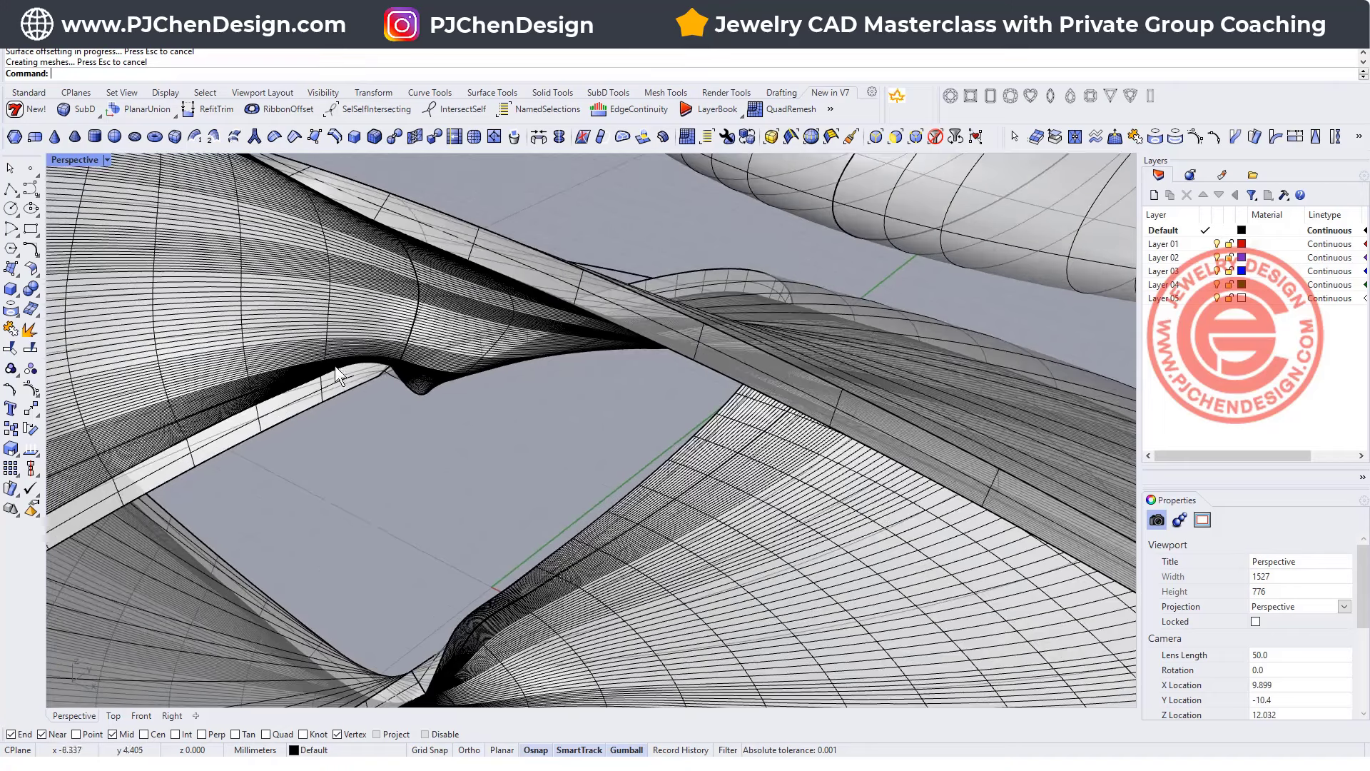
scroll(464, 335, down, 5)
right_drag(485, 404, 628, 378)
click(630, 377)
Delete the failed offset polysurface and orbit around the outline curves
key(Delete)
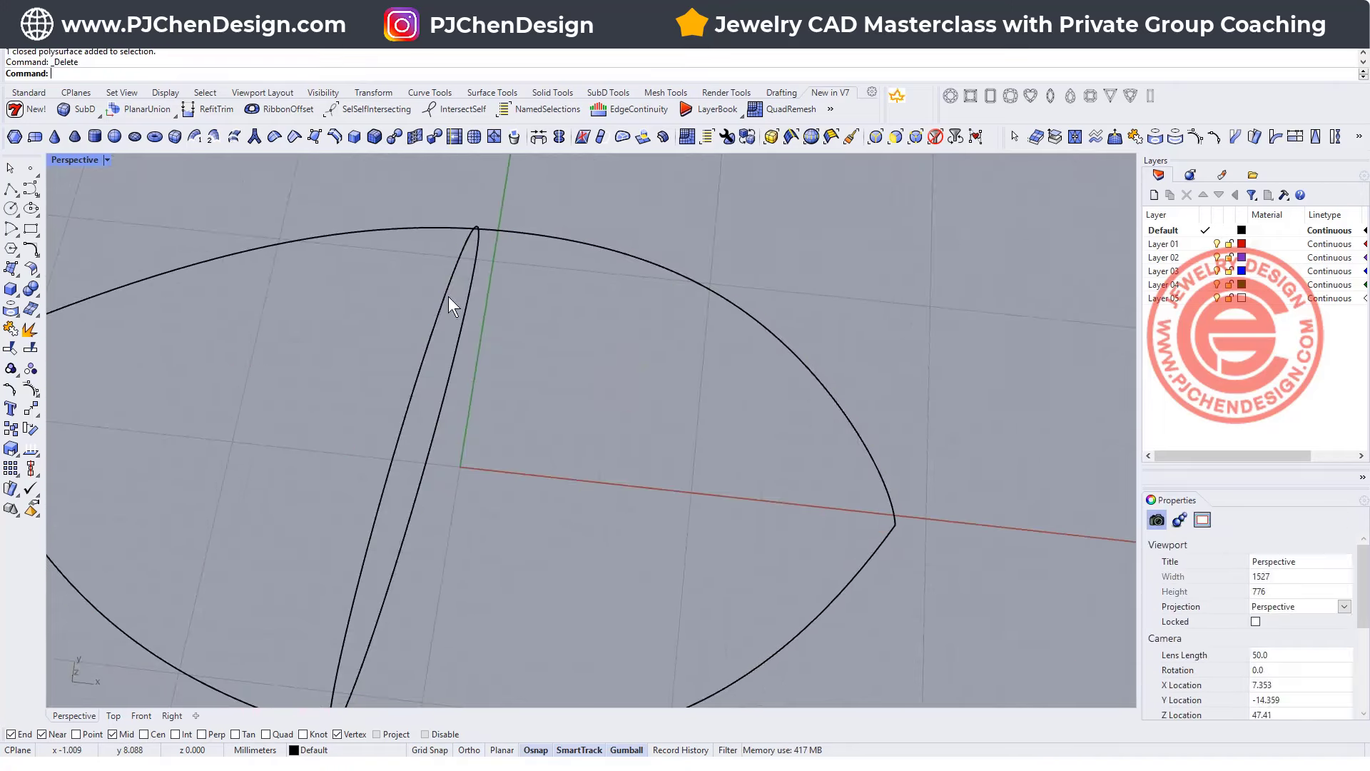
scroll(449, 297, down, 2)
click(278, 535)
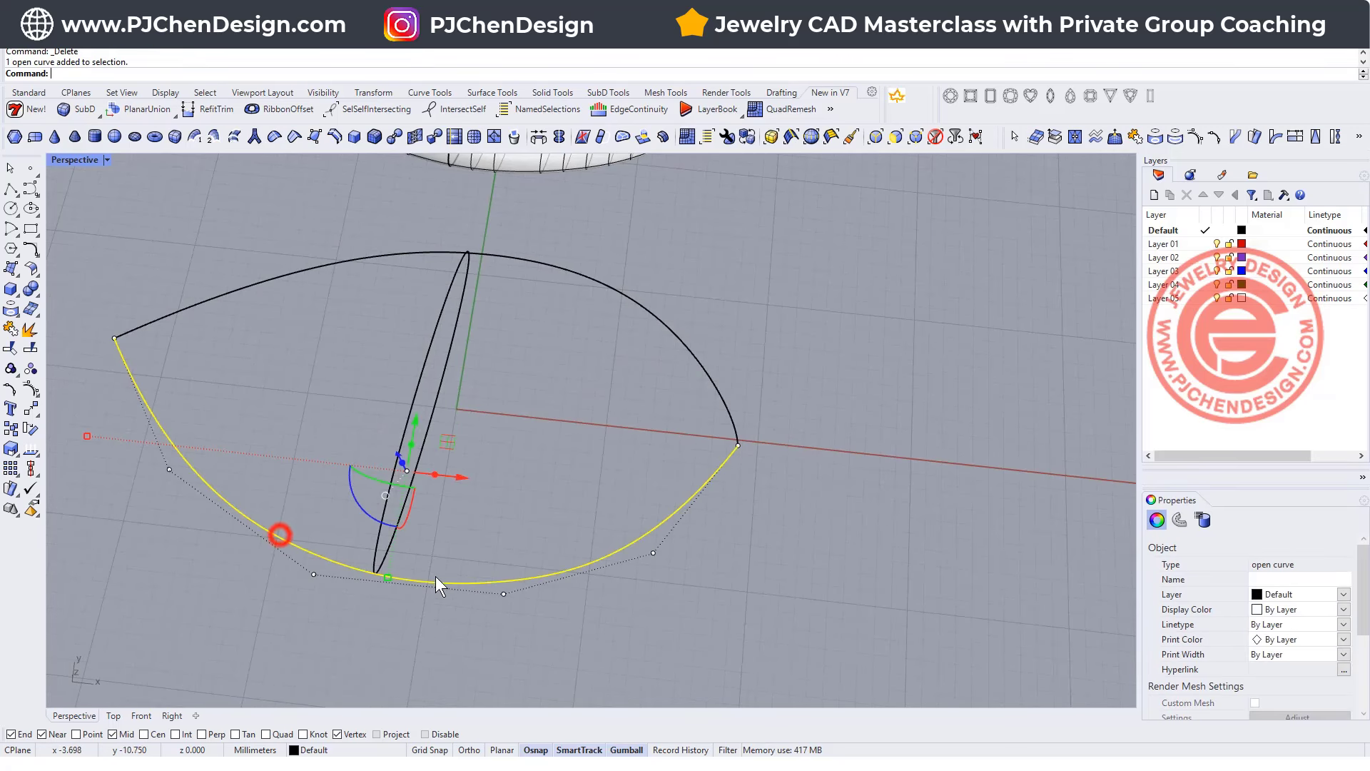
click(452, 582)
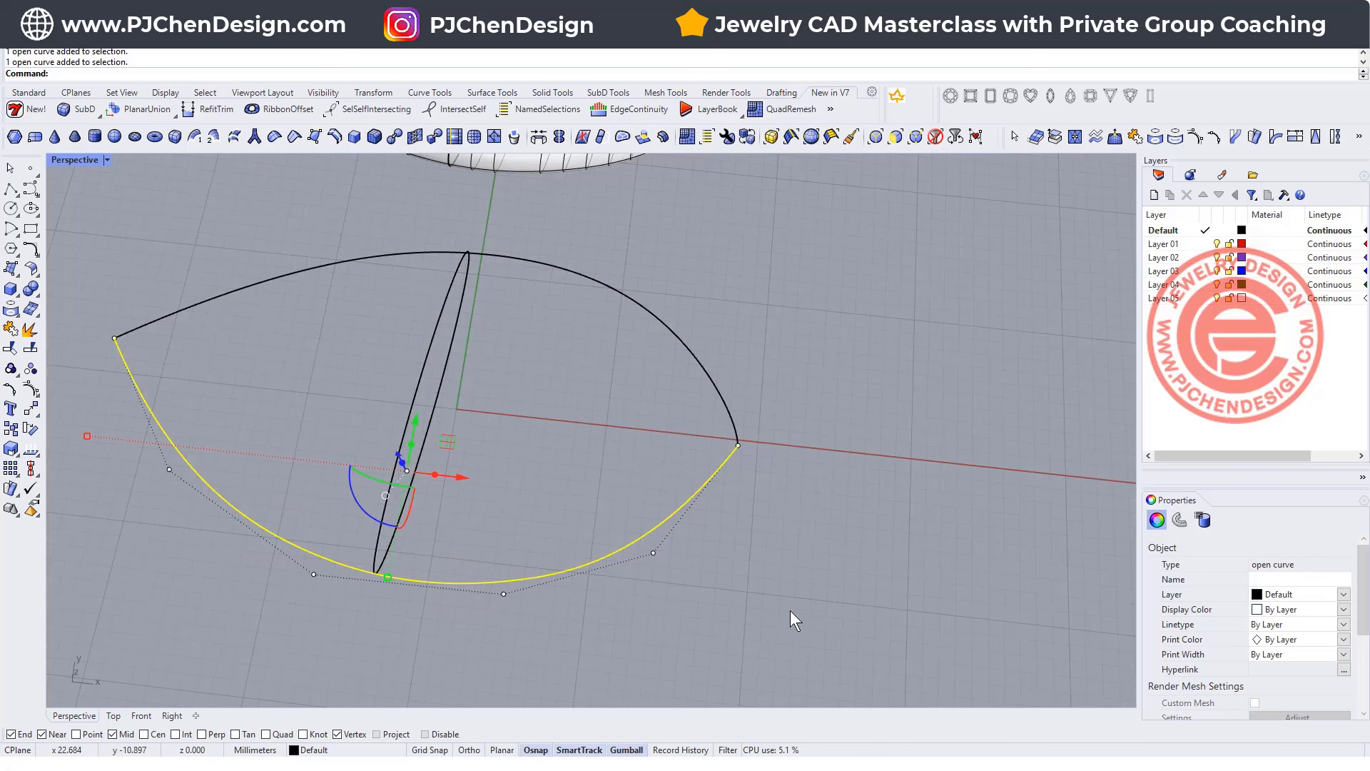
click(804, 468)
right_drag(804, 468, 652, 453)
scroll(716, 434, up, 3)
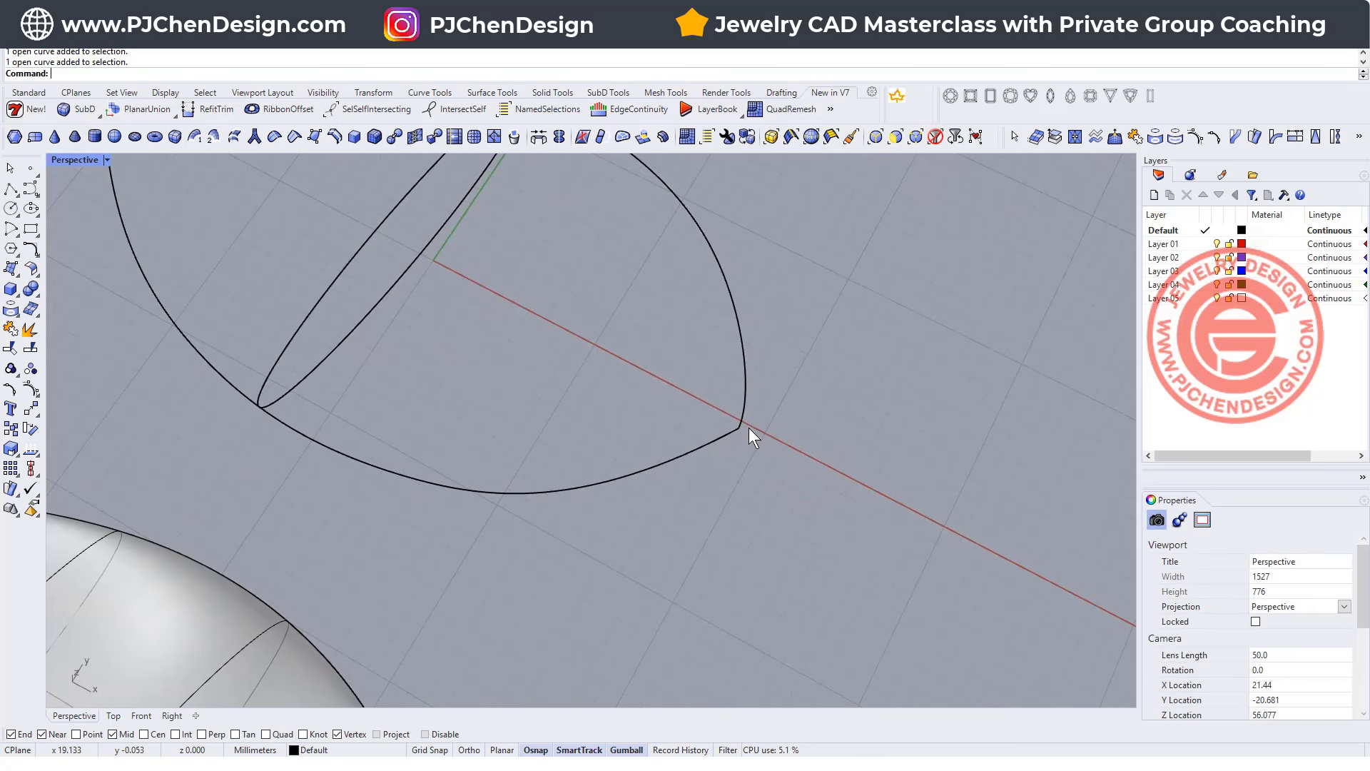
scroll(745, 429, up, 4)
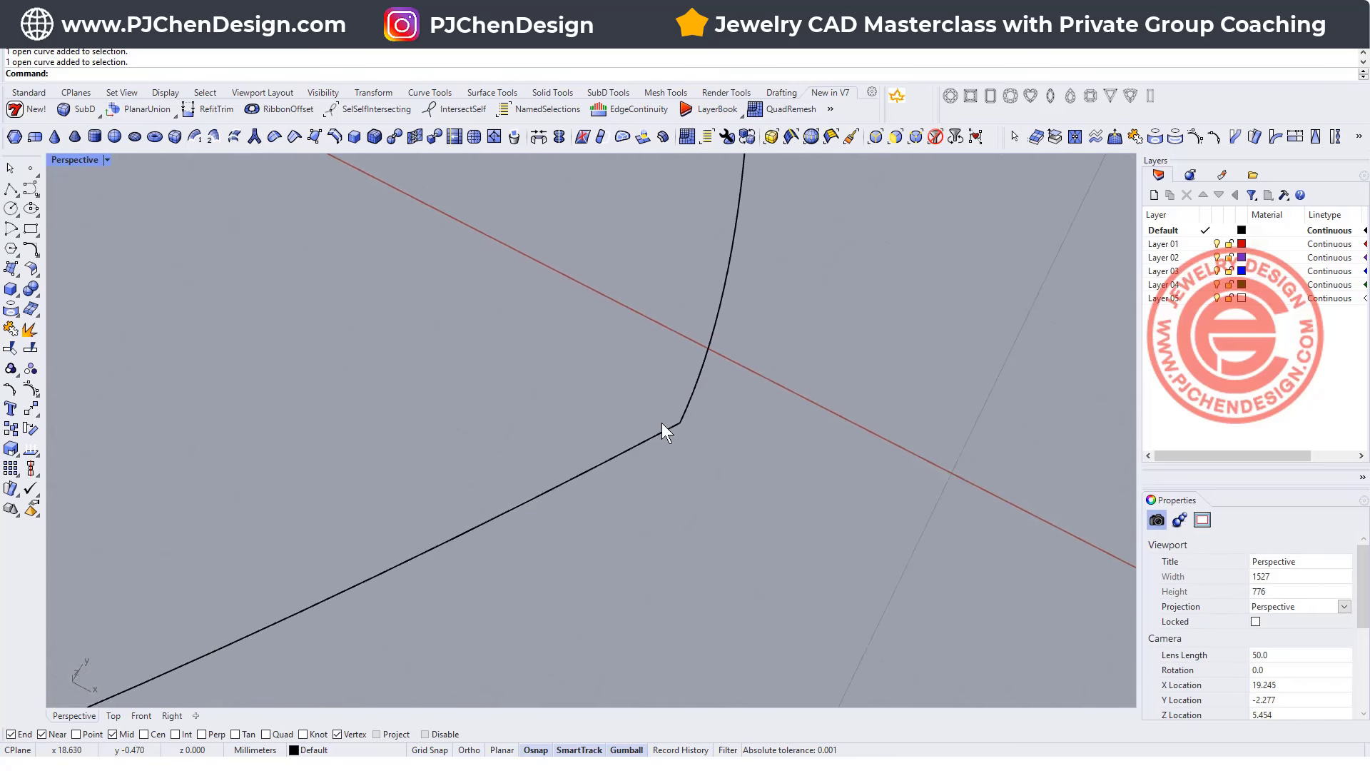
Drag the lower curve's end point away from the tip corner, then view the whole outline
click(661, 426)
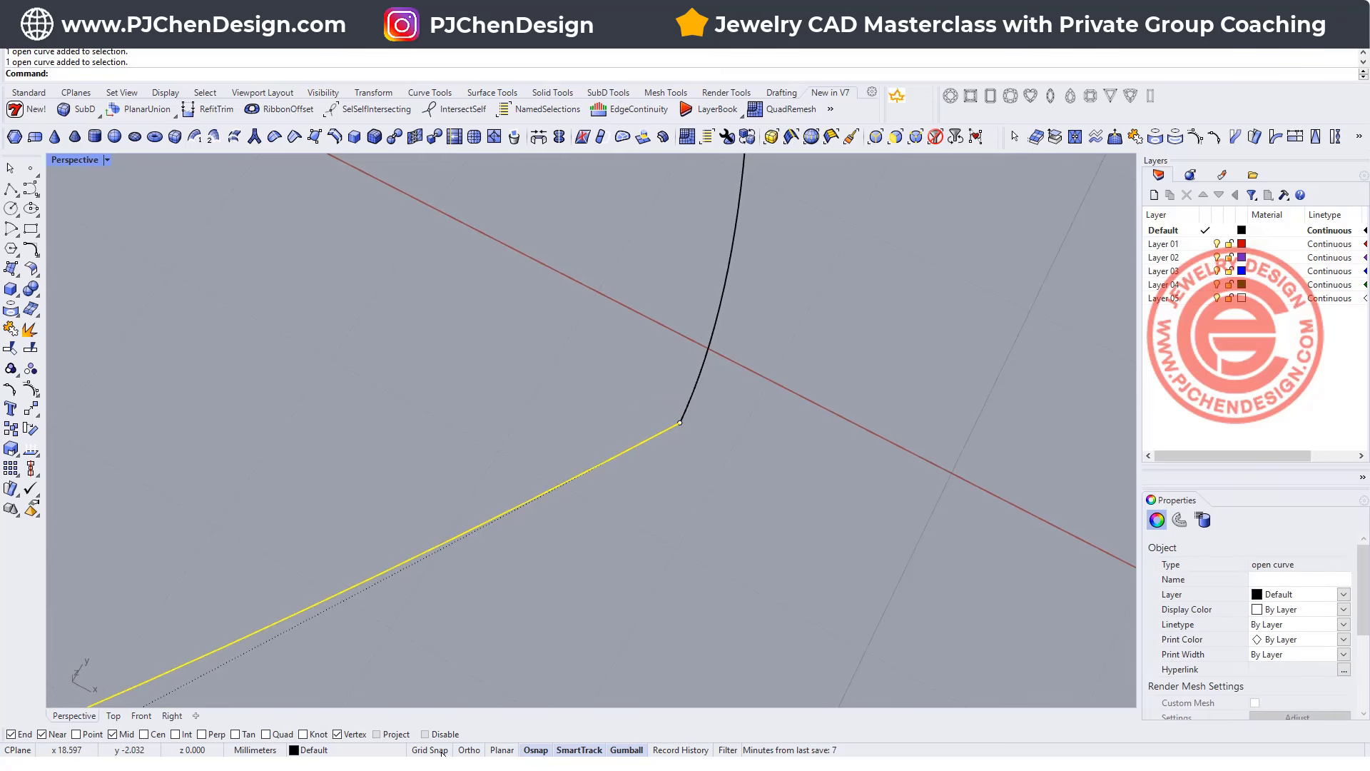
click(680, 424)
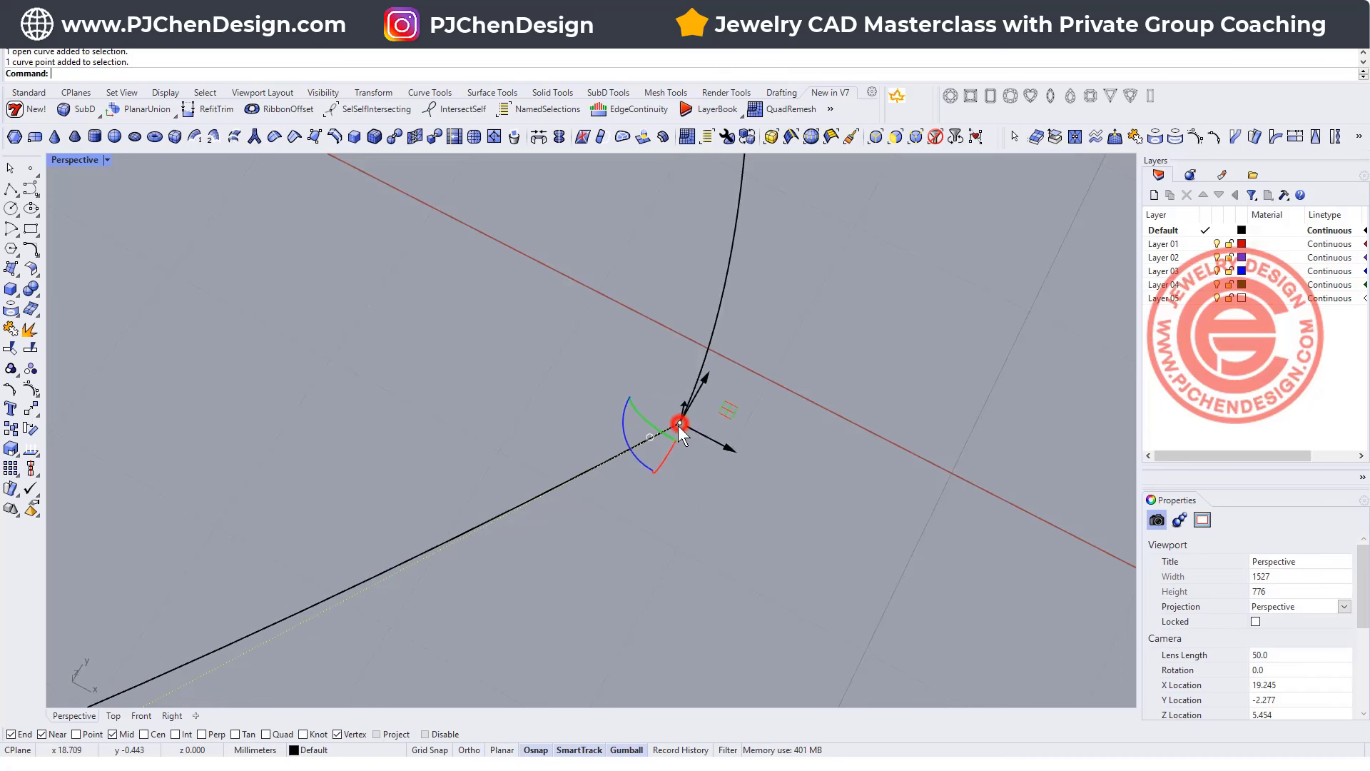
drag(704, 377, 704, 392)
scroll(703, 449, up, 3)
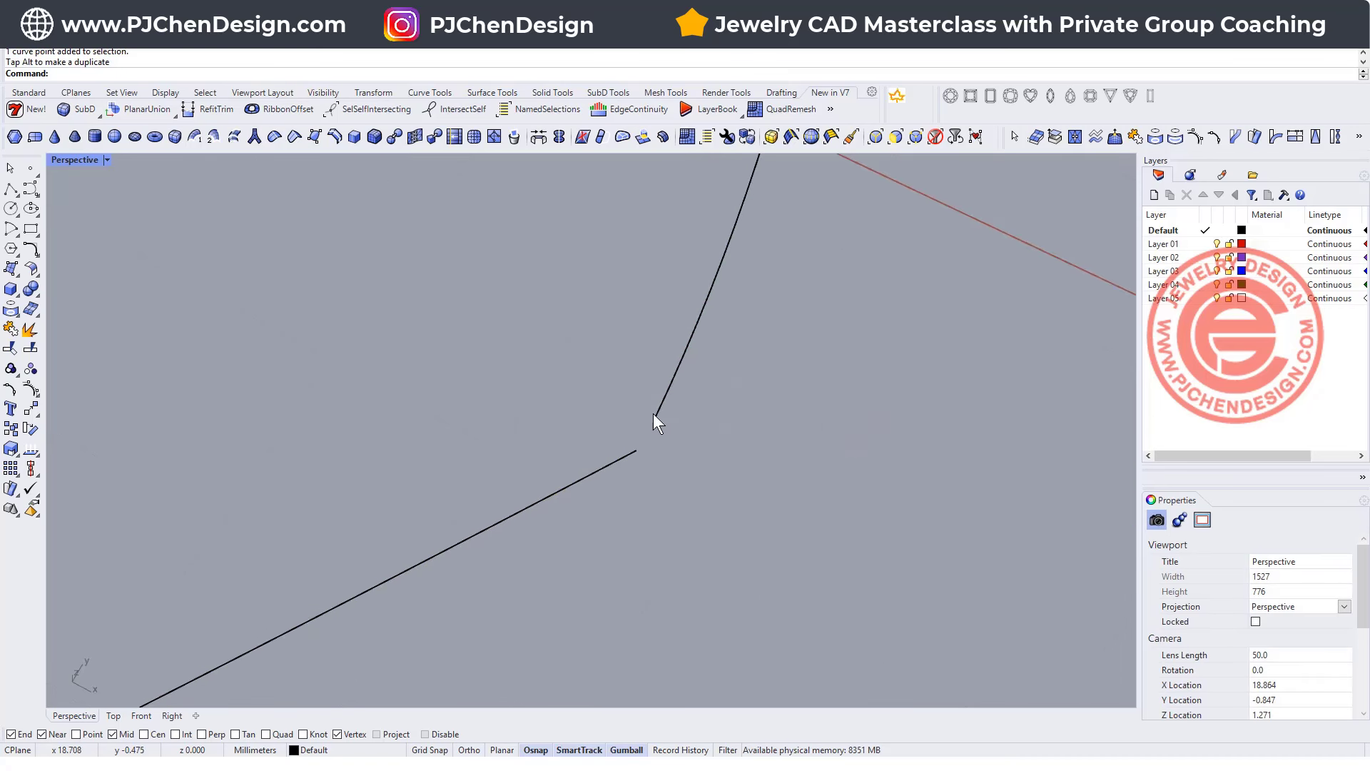
mouse_move(644, 437)
right_down()
mouse_move(419, 428)
mouse_move(388, 526)
mouse_move(703, 508)
mouse_move(638, 439)
right_up()
scroll(638, 439, down, 3)
scroll(556, 382, up, 1)
Sweep 2 Rails along both outline curves, with point sections at each tip and the ellipse as section
middle_click(114, 53)
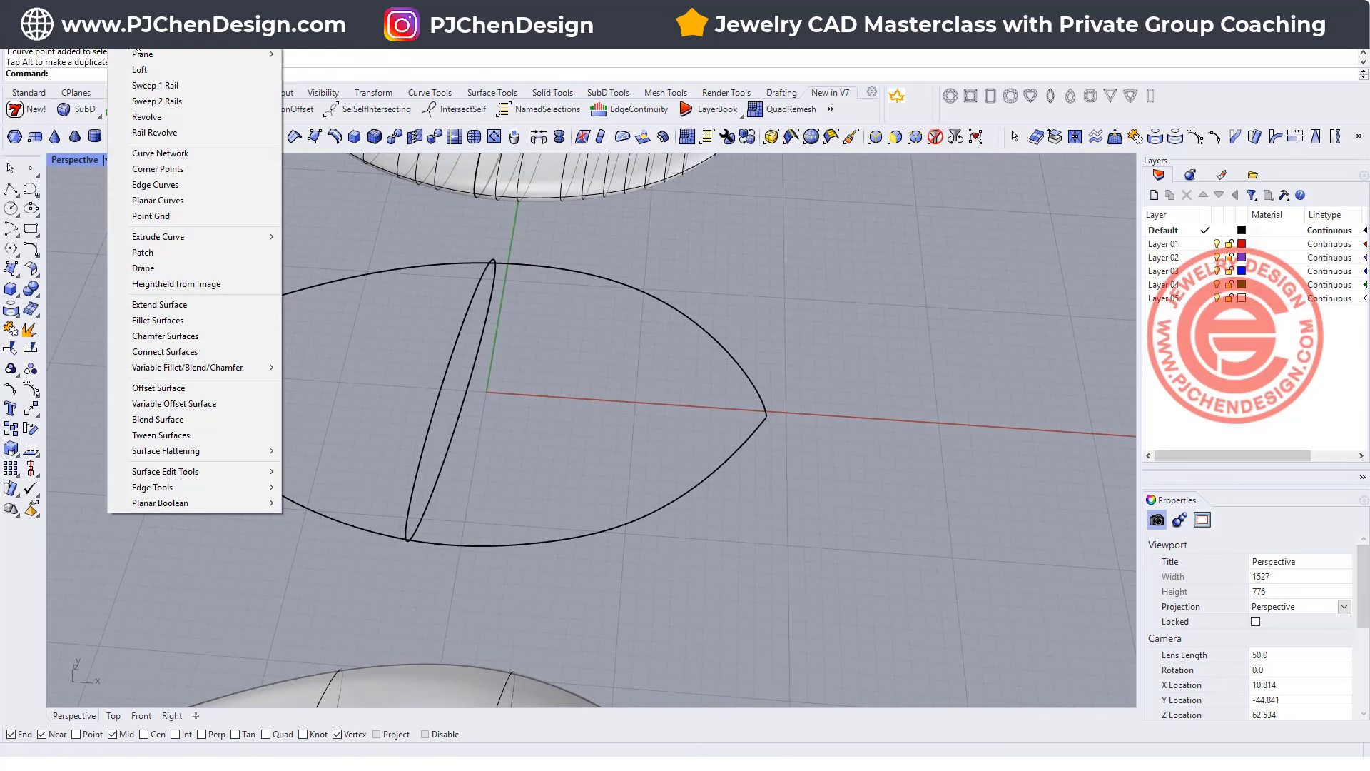
click(158, 111)
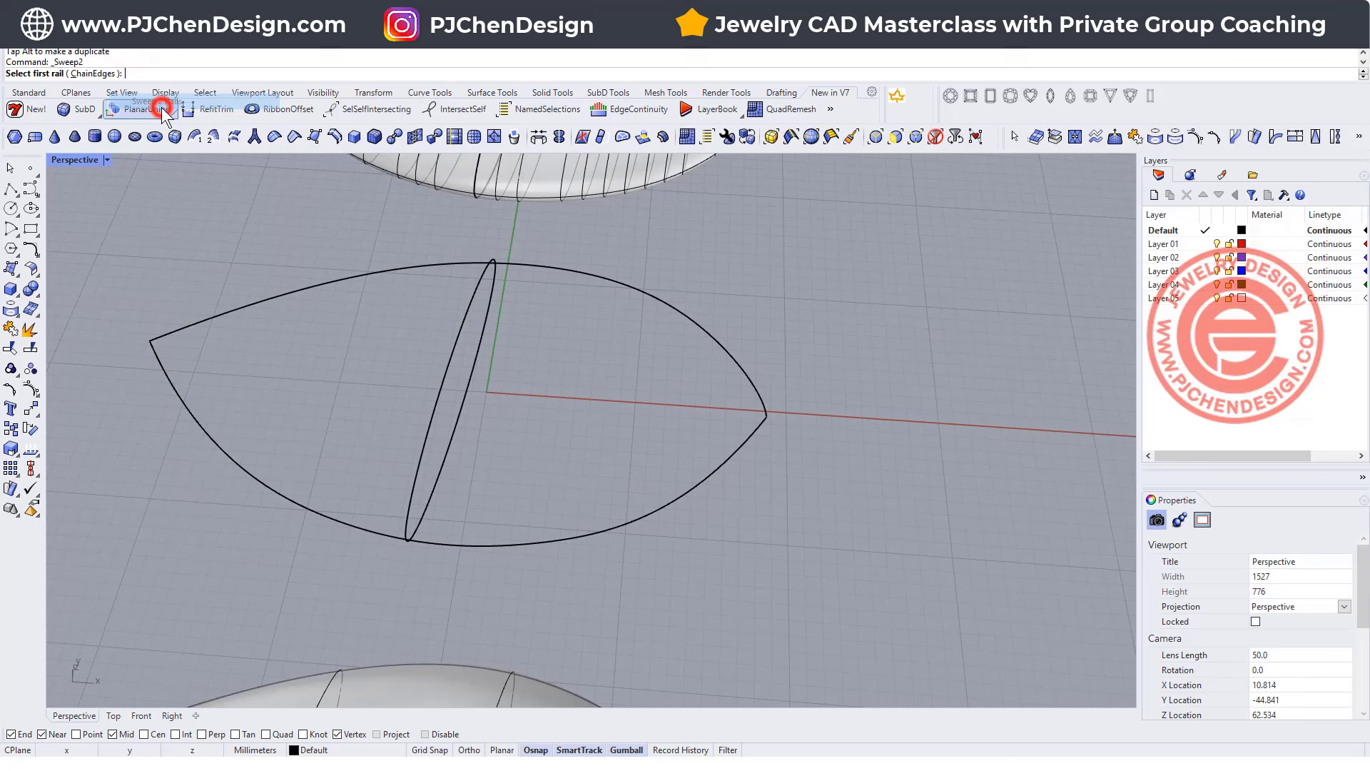
click(161, 369)
click(177, 336)
click(137, 74)
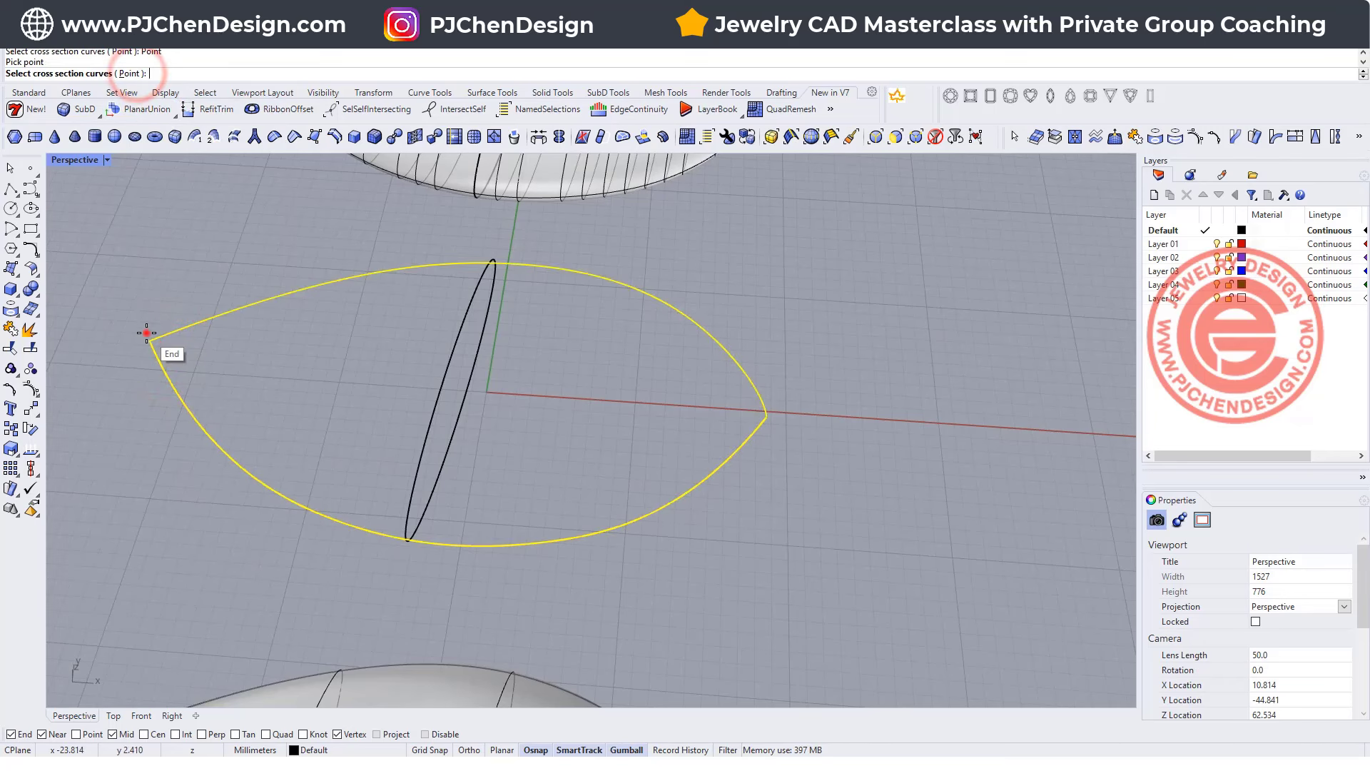
click(146, 333)
click(442, 384)
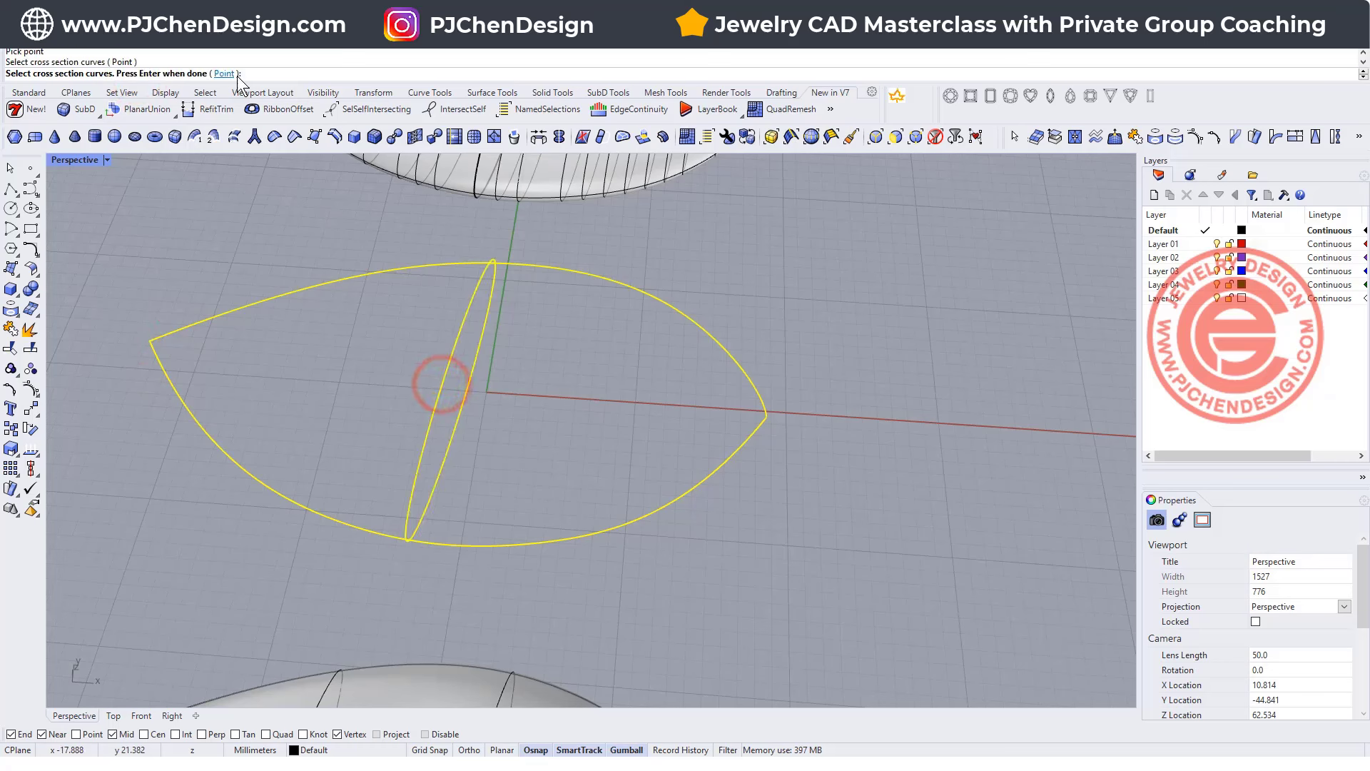
click(224, 73)
click(765, 419)
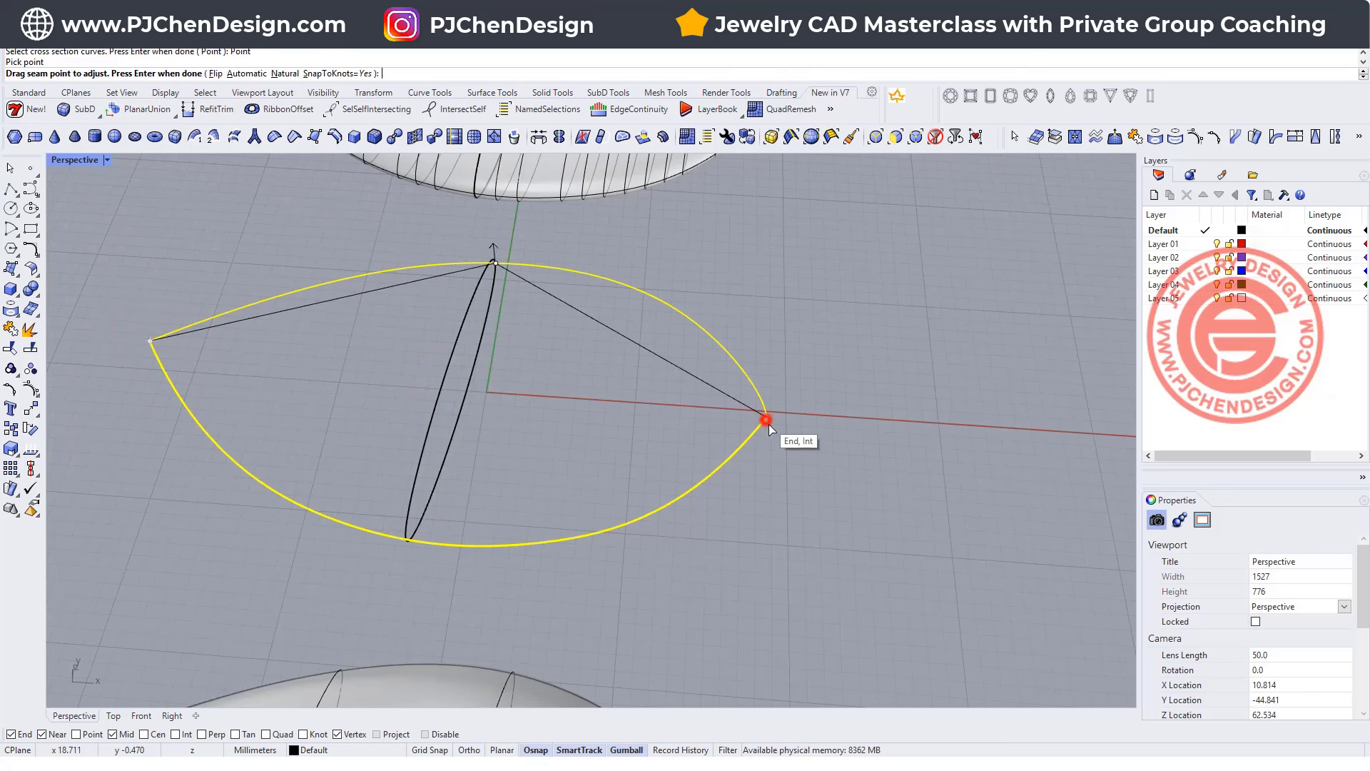
key(Return)
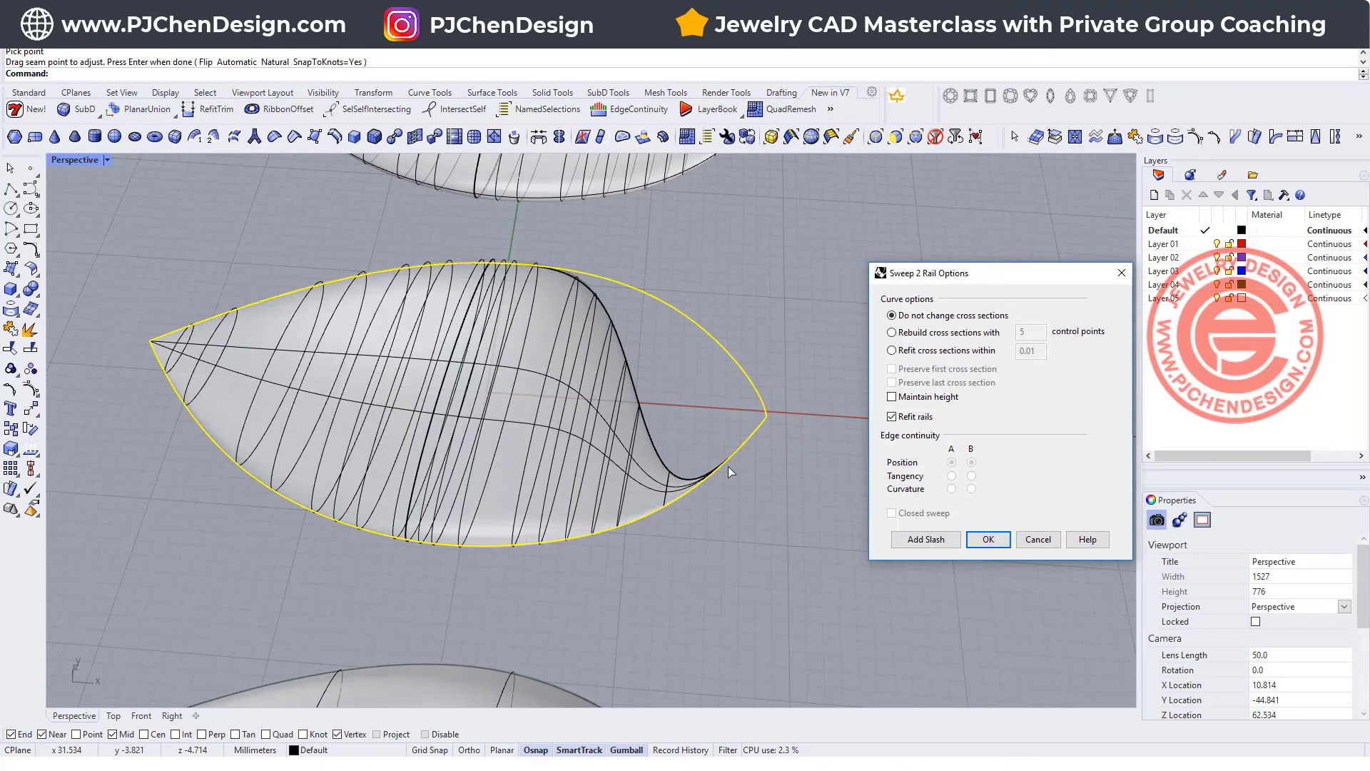
right_drag(727, 491, 698, 535)
click(987, 539)
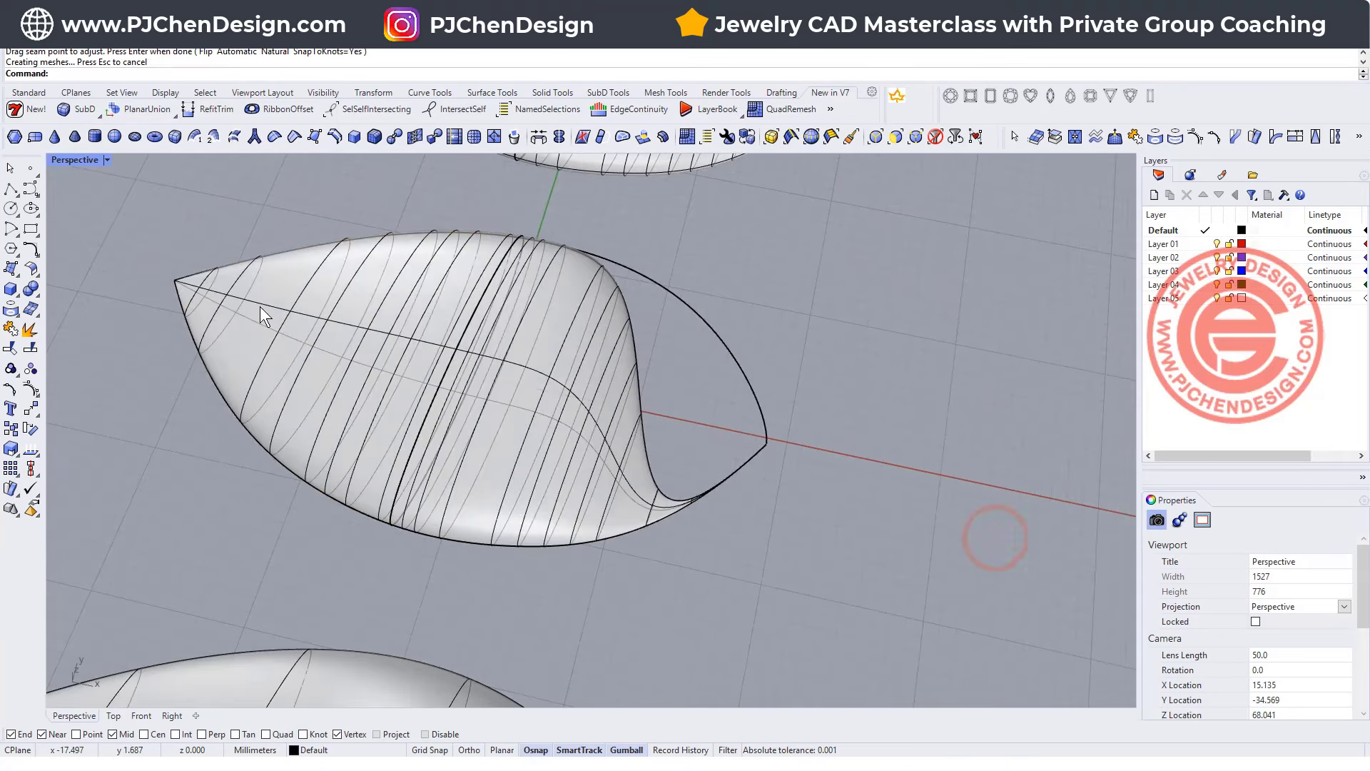
Delete the twisted sweep surface, leaving only the outline and ellipse curves
click(259, 307)
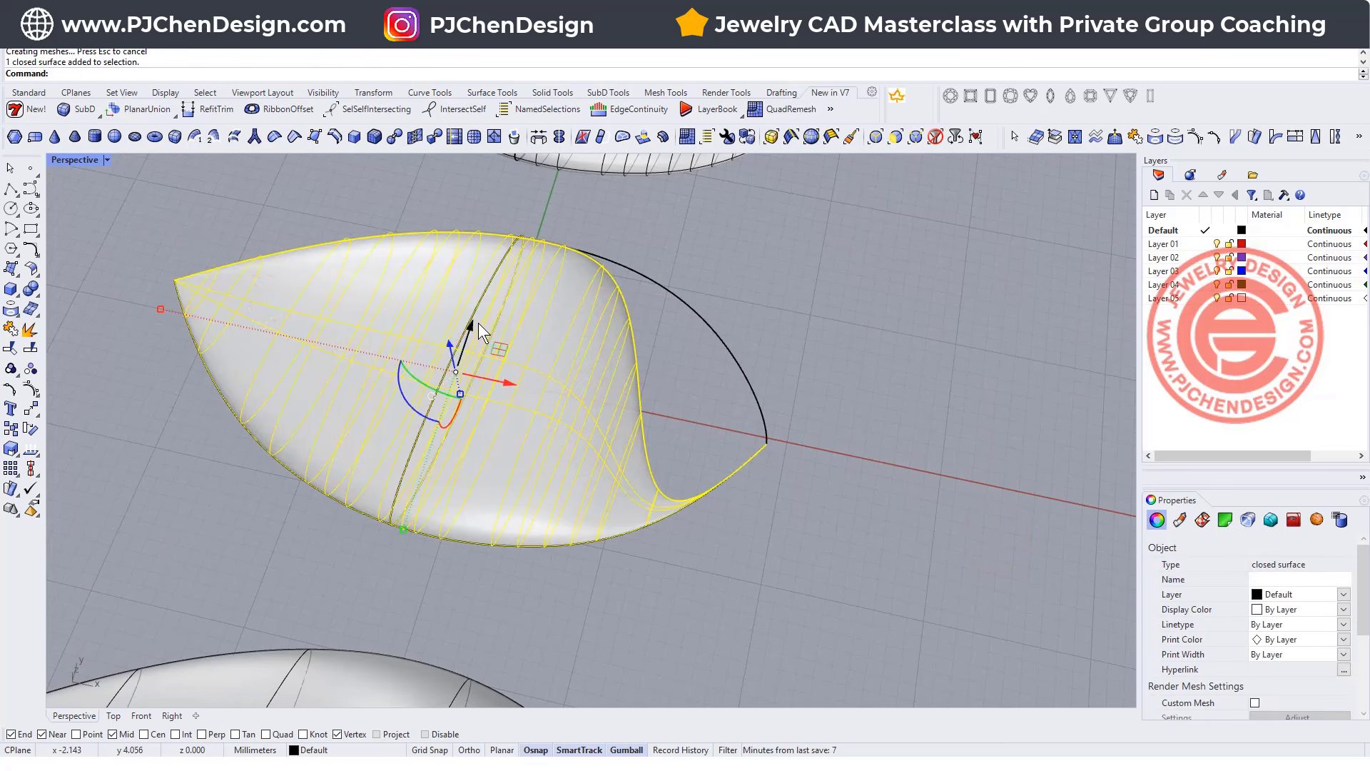
scroll(774, 449, up, 8)
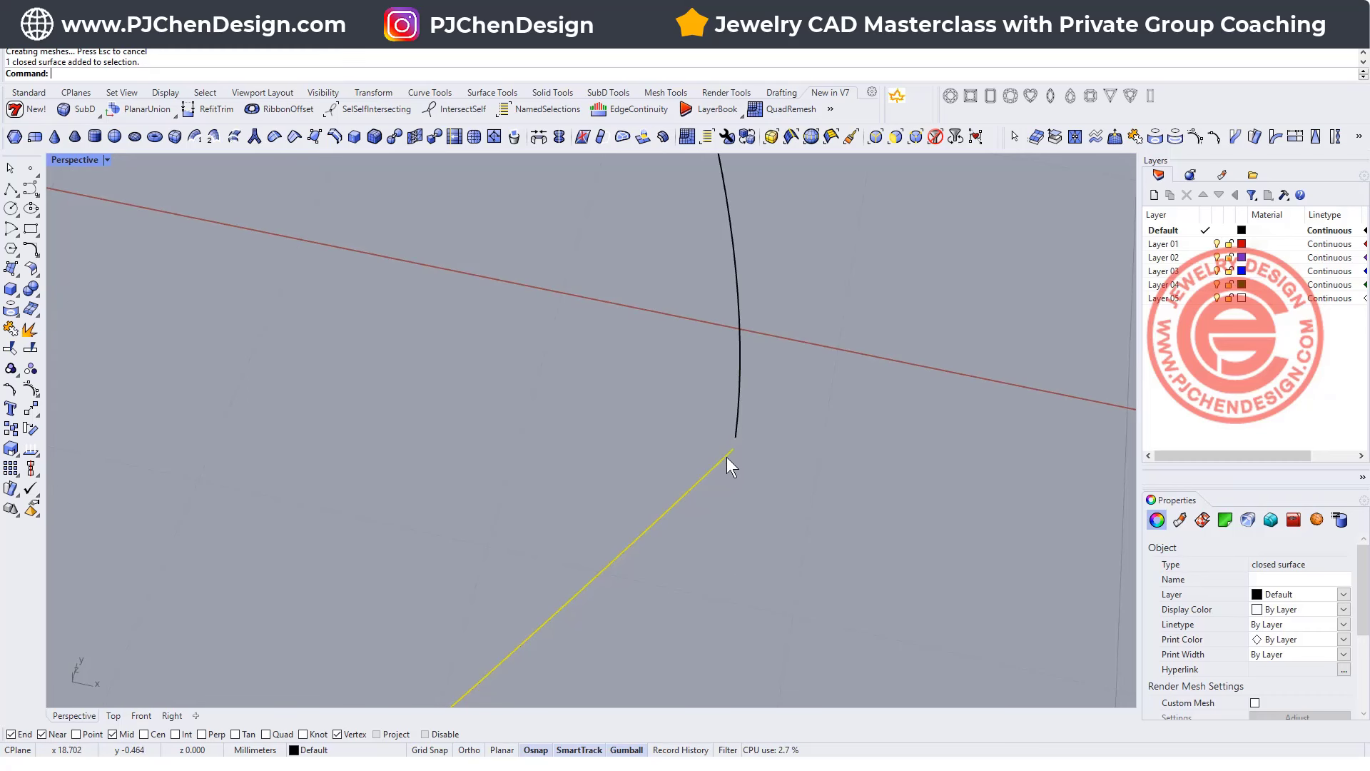
scroll(485, 404, down, 6)
scroll(588, 421, up, 3)
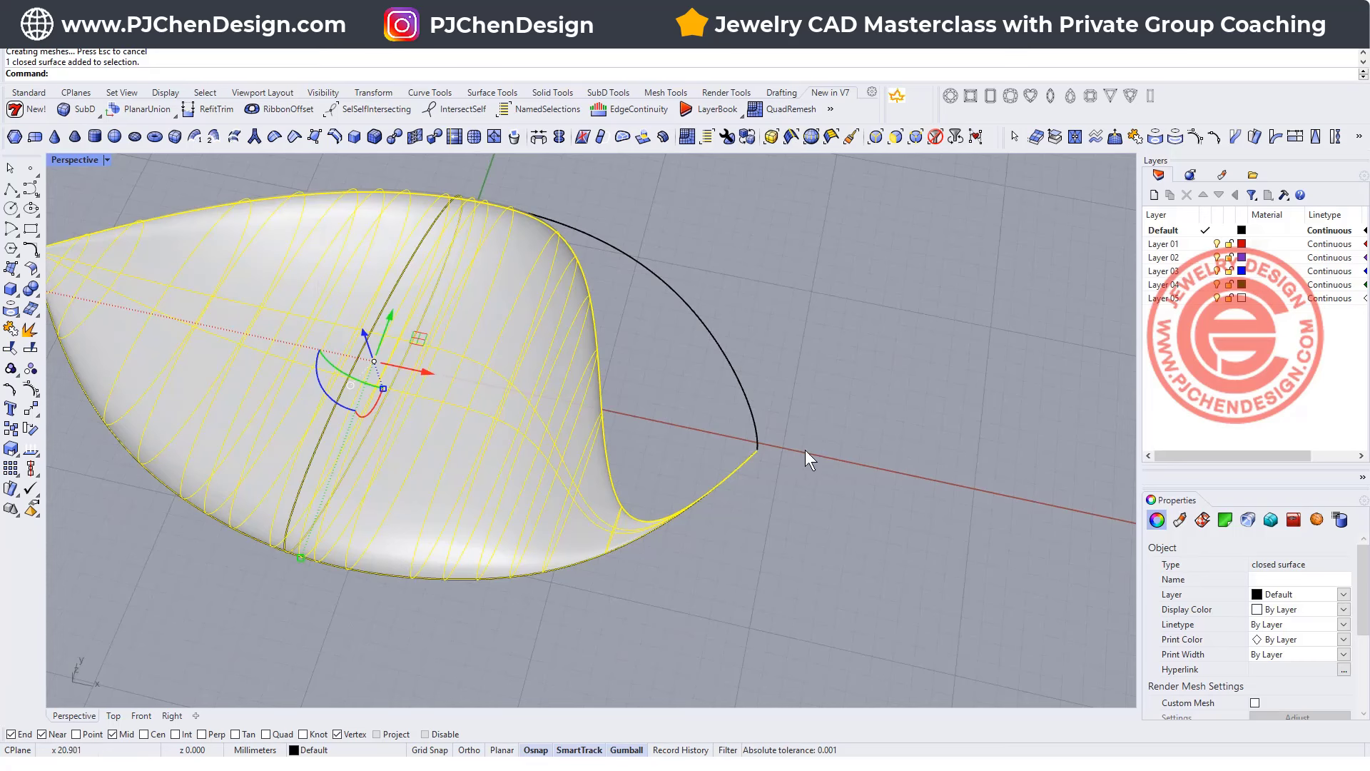
scroll(774, 457, up, 3)
scroll(769, 521, down, 5)
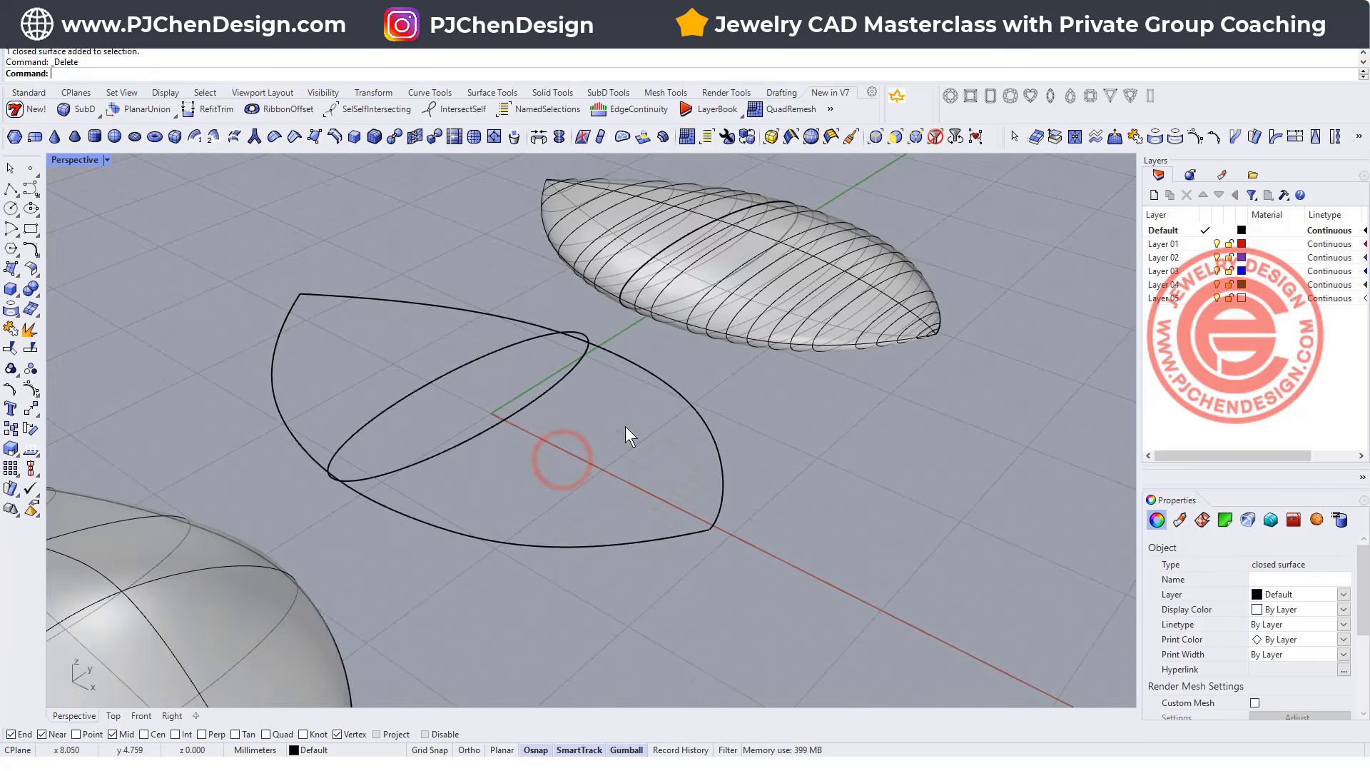
key(Delete)
Restore the four-viewport layout and make the Right view active
scroll(594, 525, down, 3)
scroll(566, 490, up, 3)
scroll(514, 371, up, 3)
scroll(514, 378, down, 5)
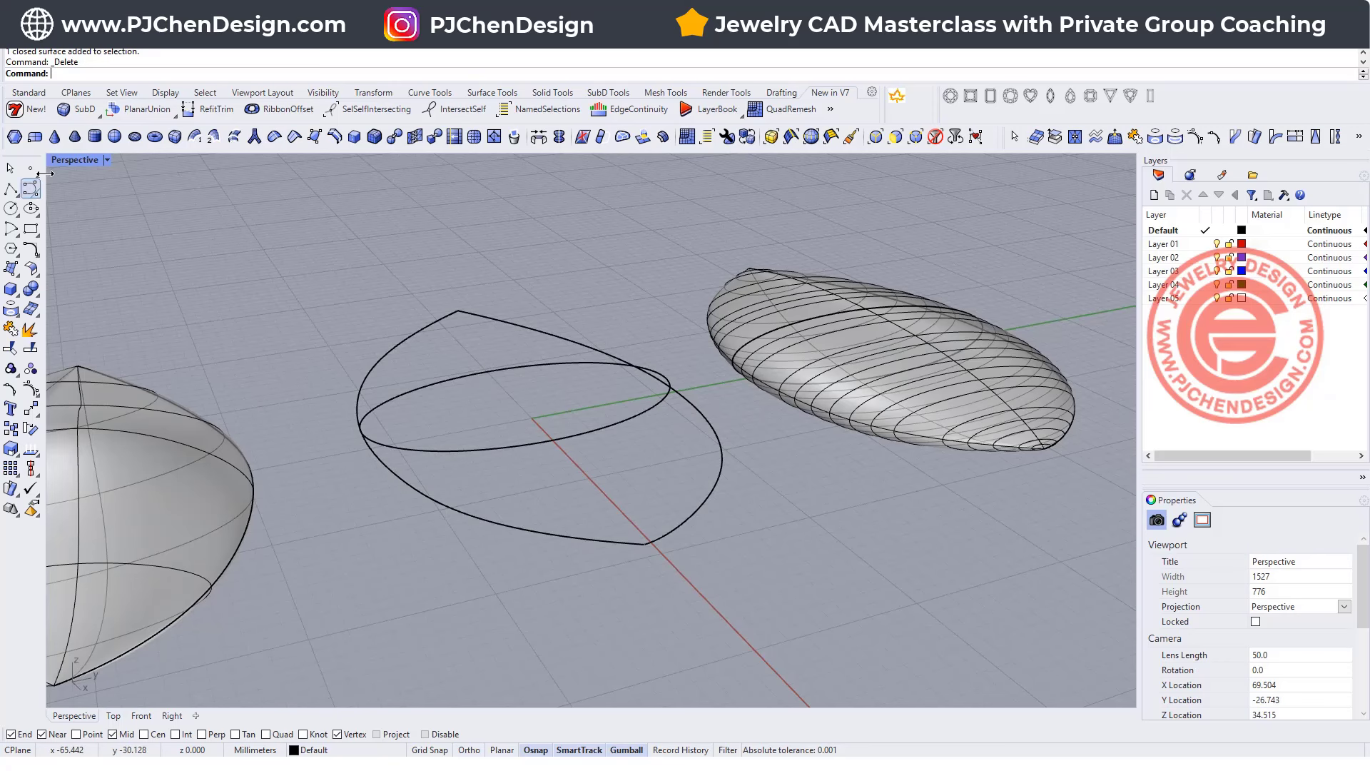
double_click(70, 157)
click(856, 560)
scroll(821, 557, up, 2)
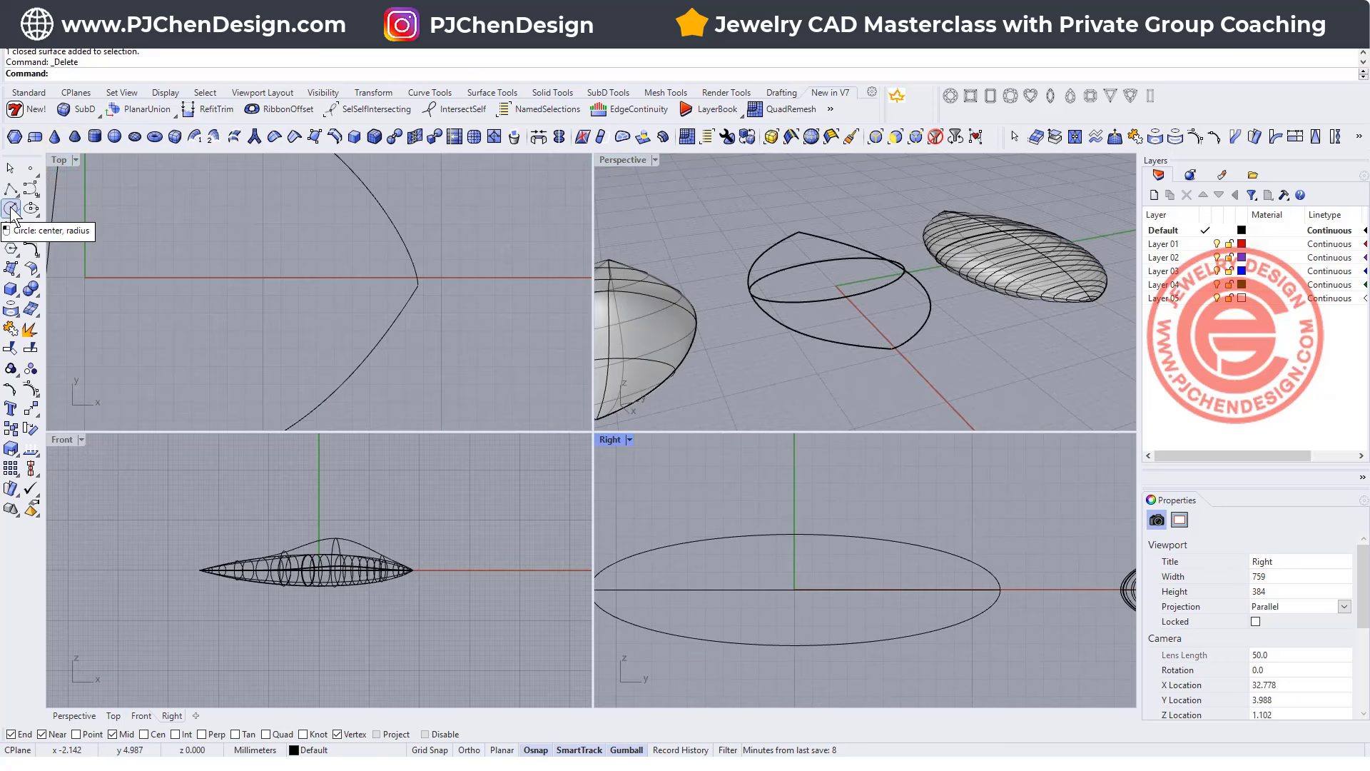
Draw a small circle on the ellipse's top and trim the two against each other into a notch
click(11, 208)
click(792, 534)
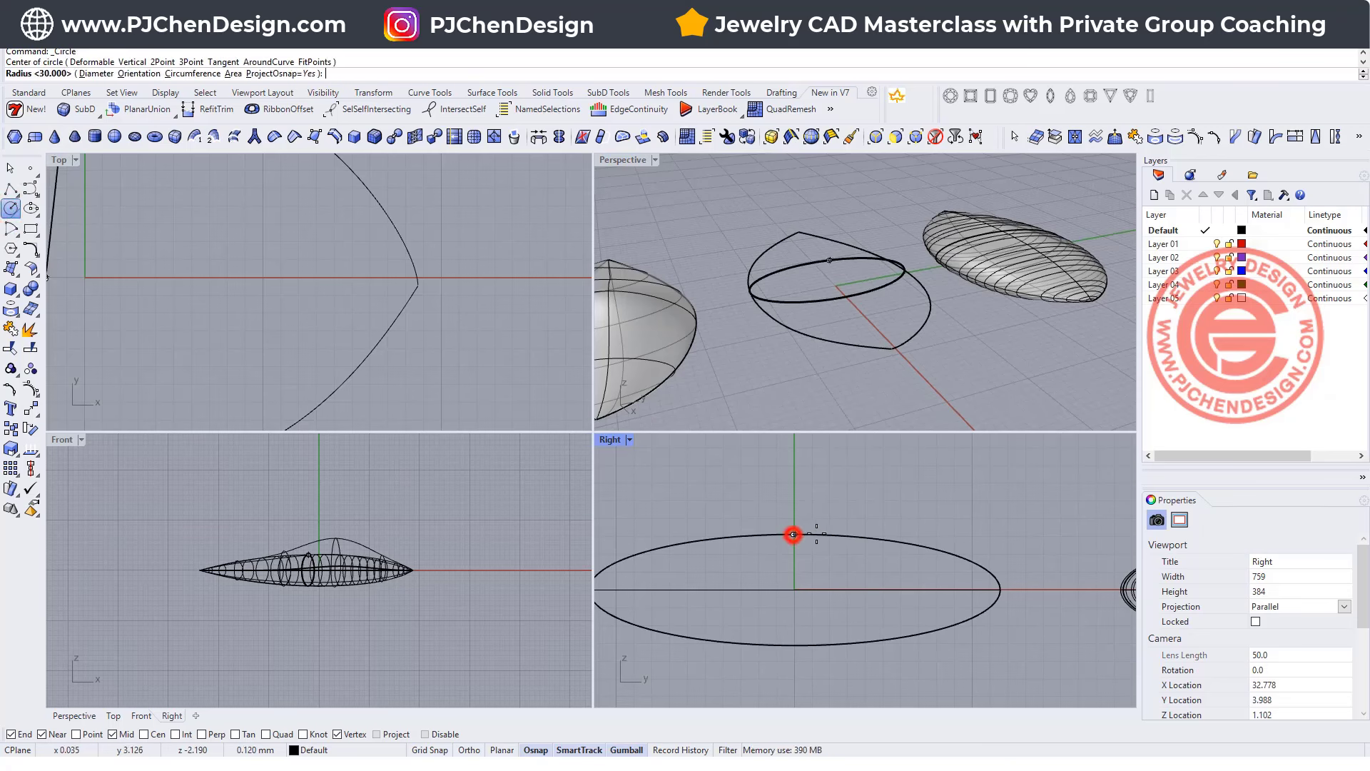
click(826, 530)
drag(838, 564, 575, 459)
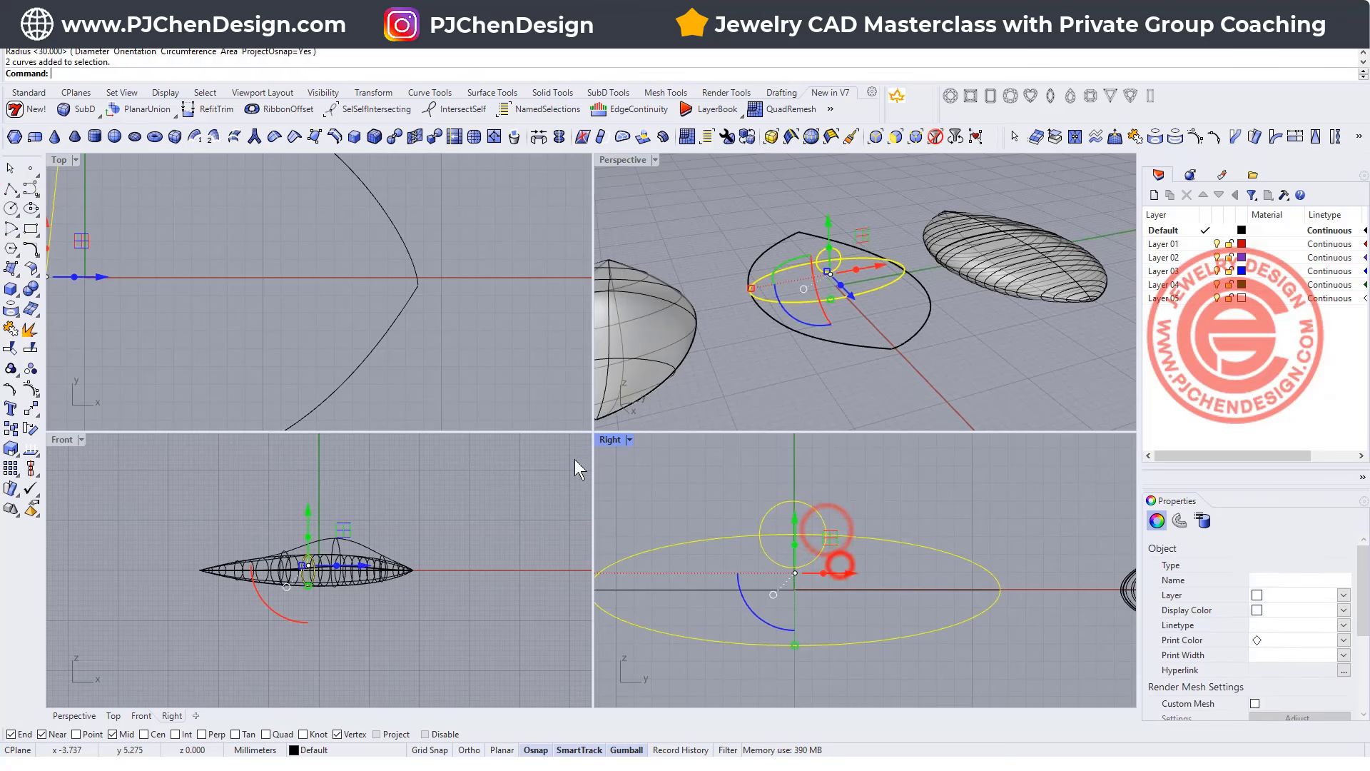
click(12, 349)
click(821, 526)
click(798, 537)
key(Return)
Try joining the notch pieces, then maximize the Perspective view
click(10, 328)
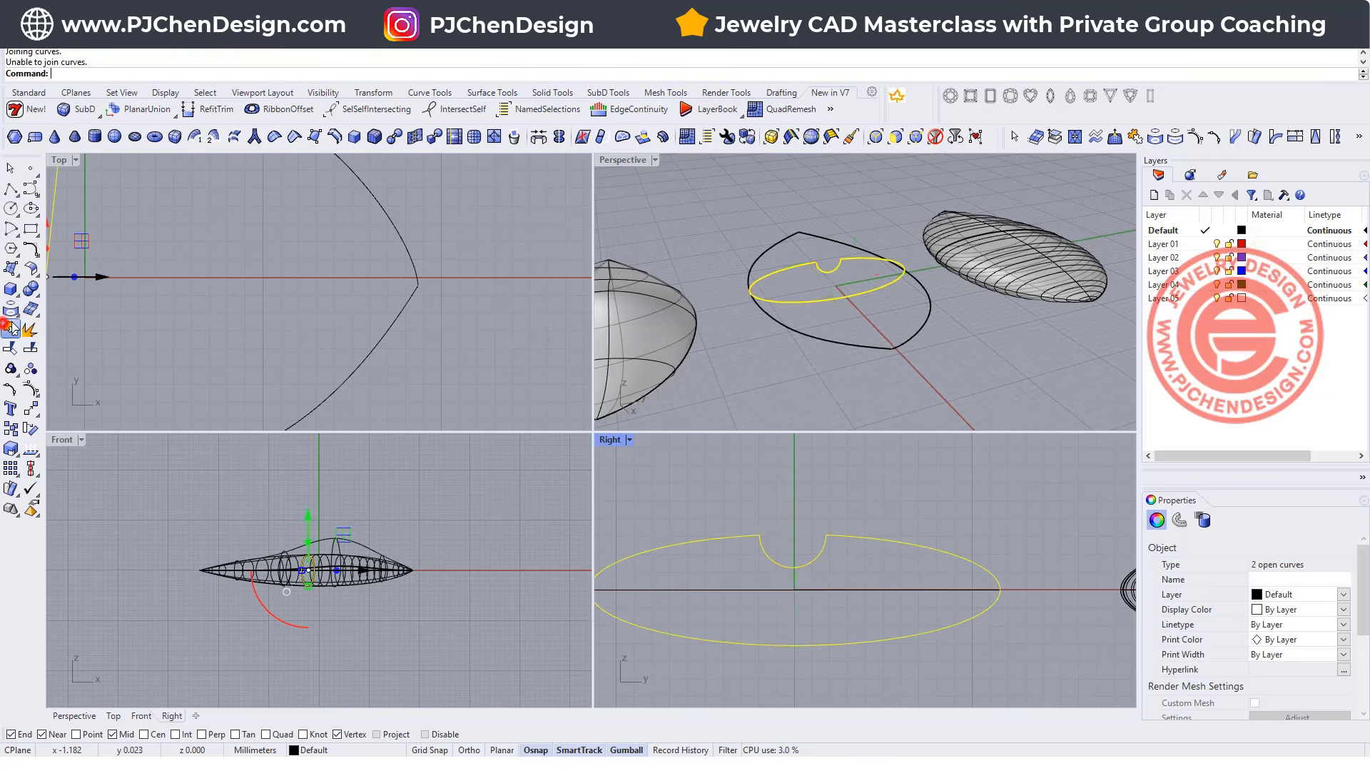
click(739, 196)
double_click(632, 162)
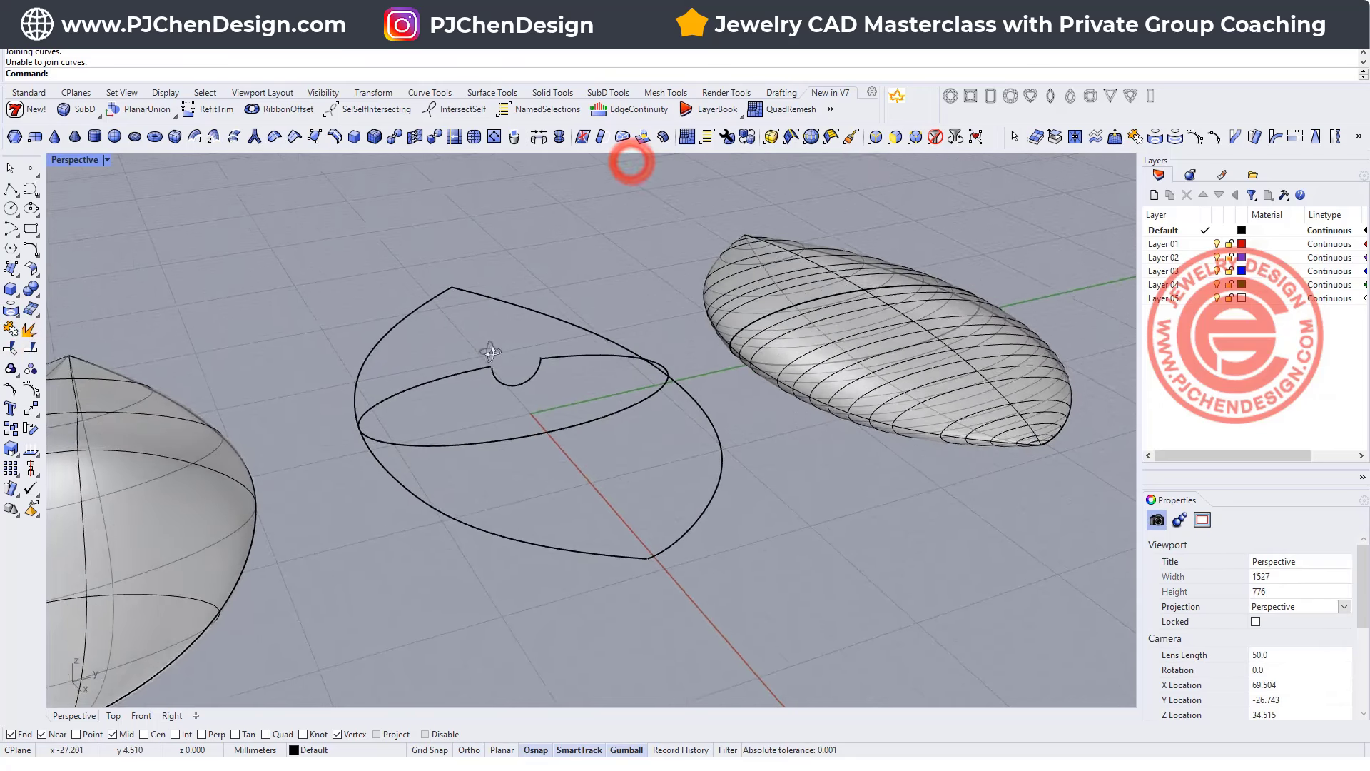
scroll(502, 364, up, 10)
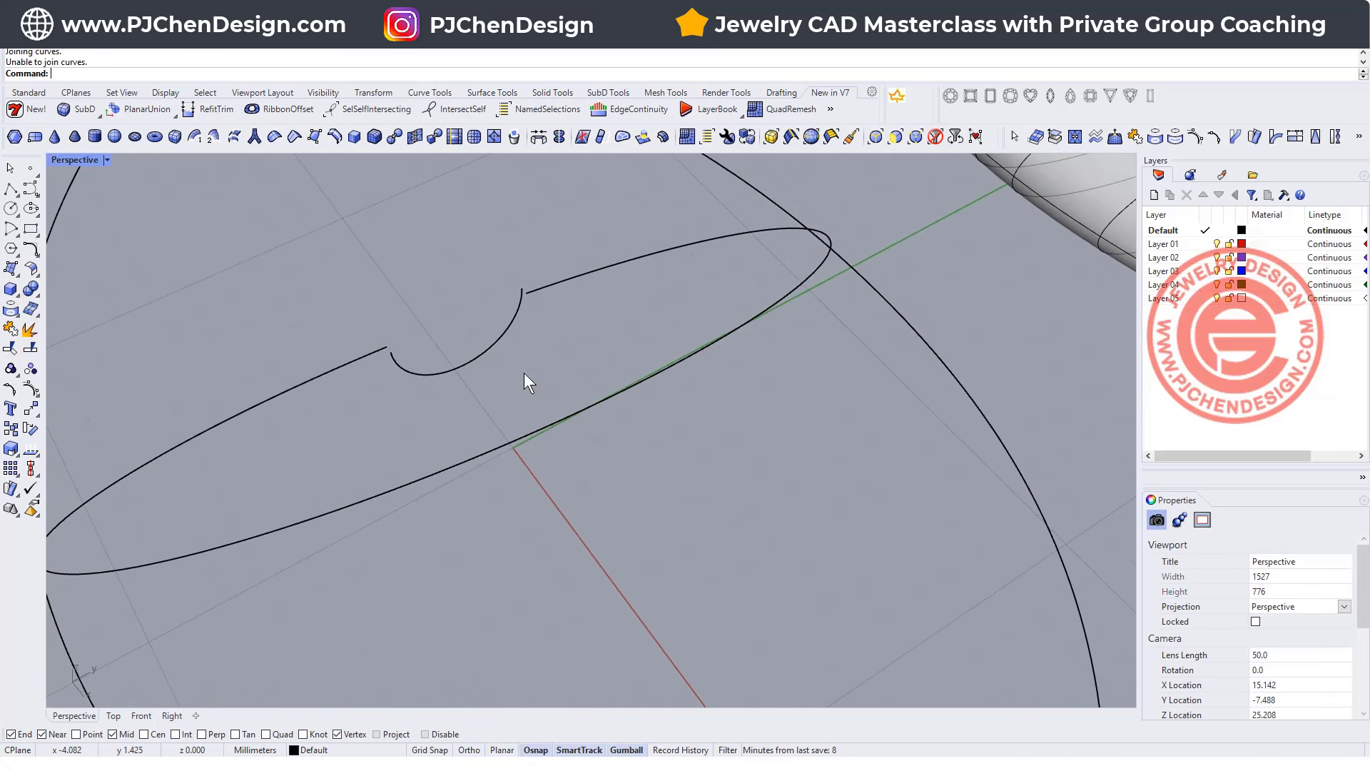
Pick the notch arc for a two-point Orient
scroll(525, 369, up, 3)
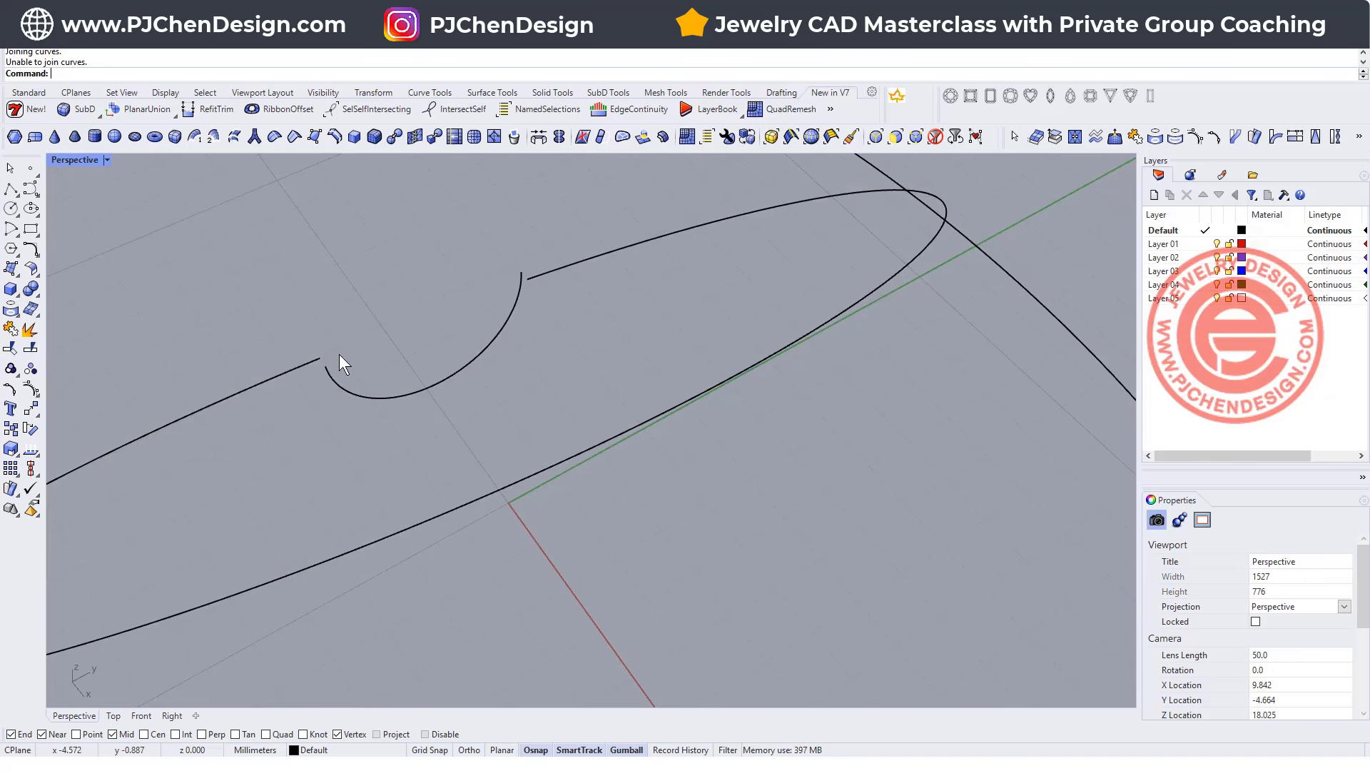
scroll(323, 362, up, 3)
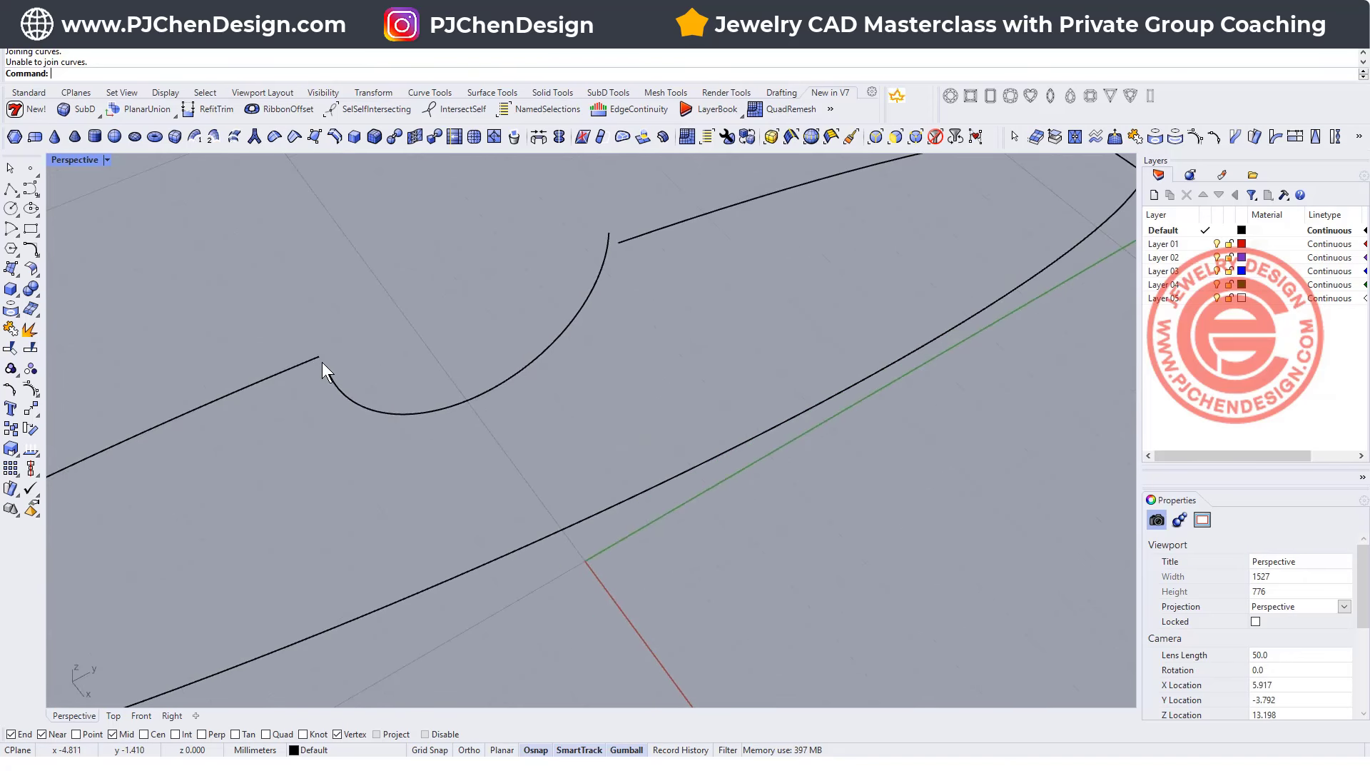
scroll(485, 207, down, 2)
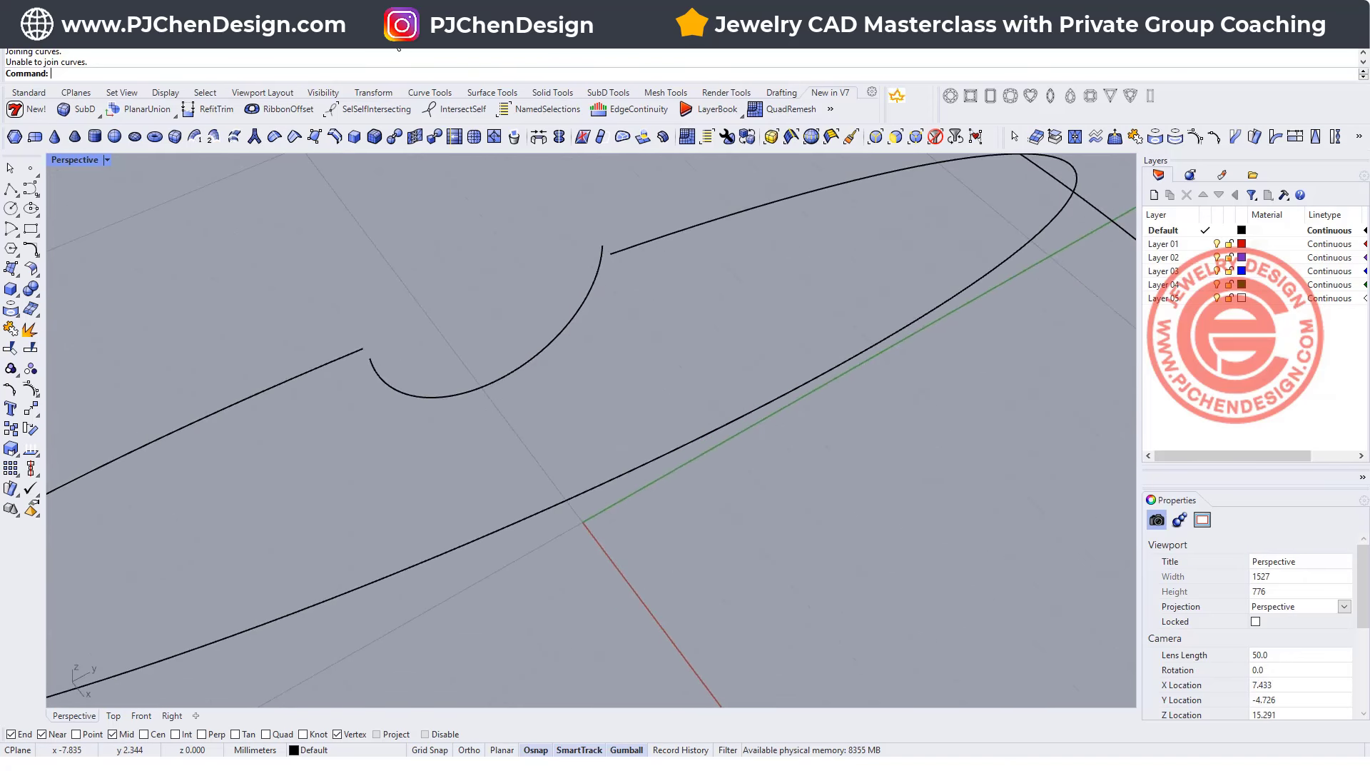
click(321, 45)
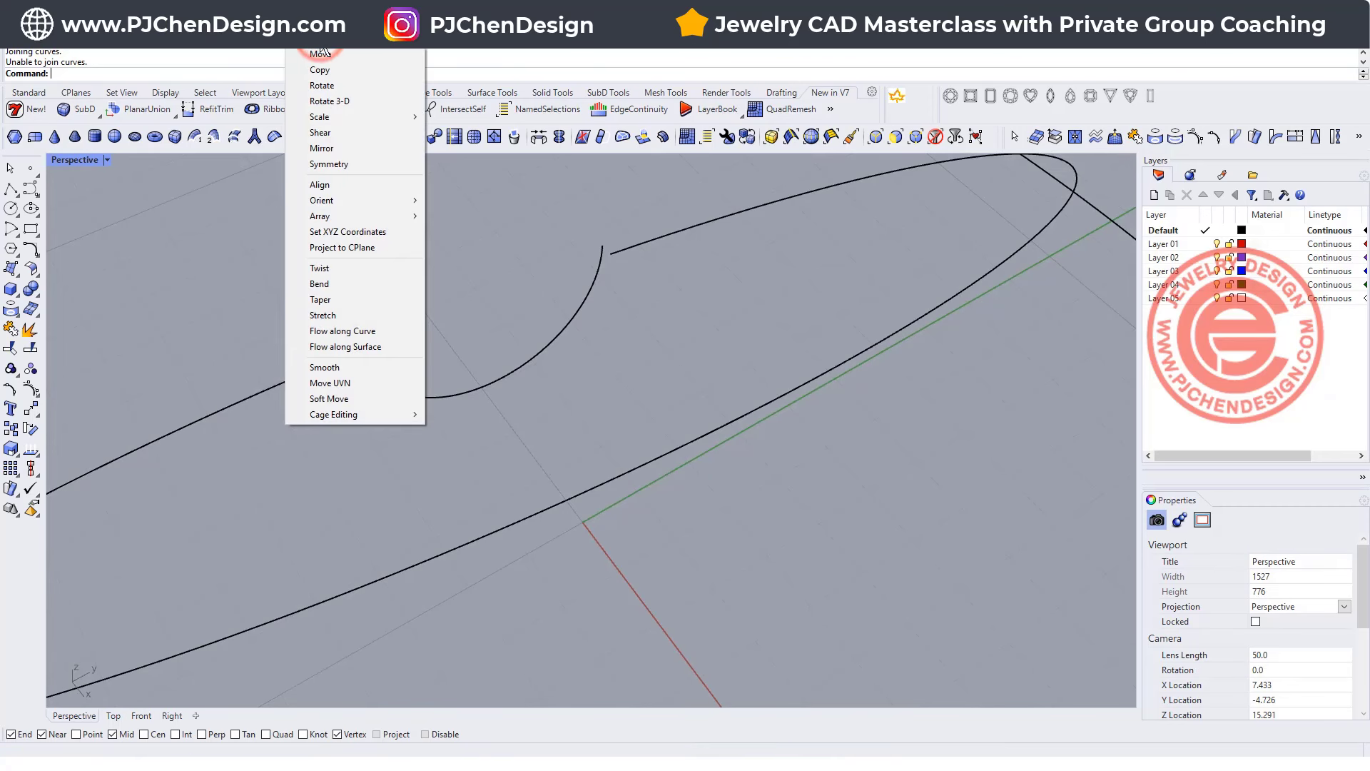
mouse_move(348, 201)
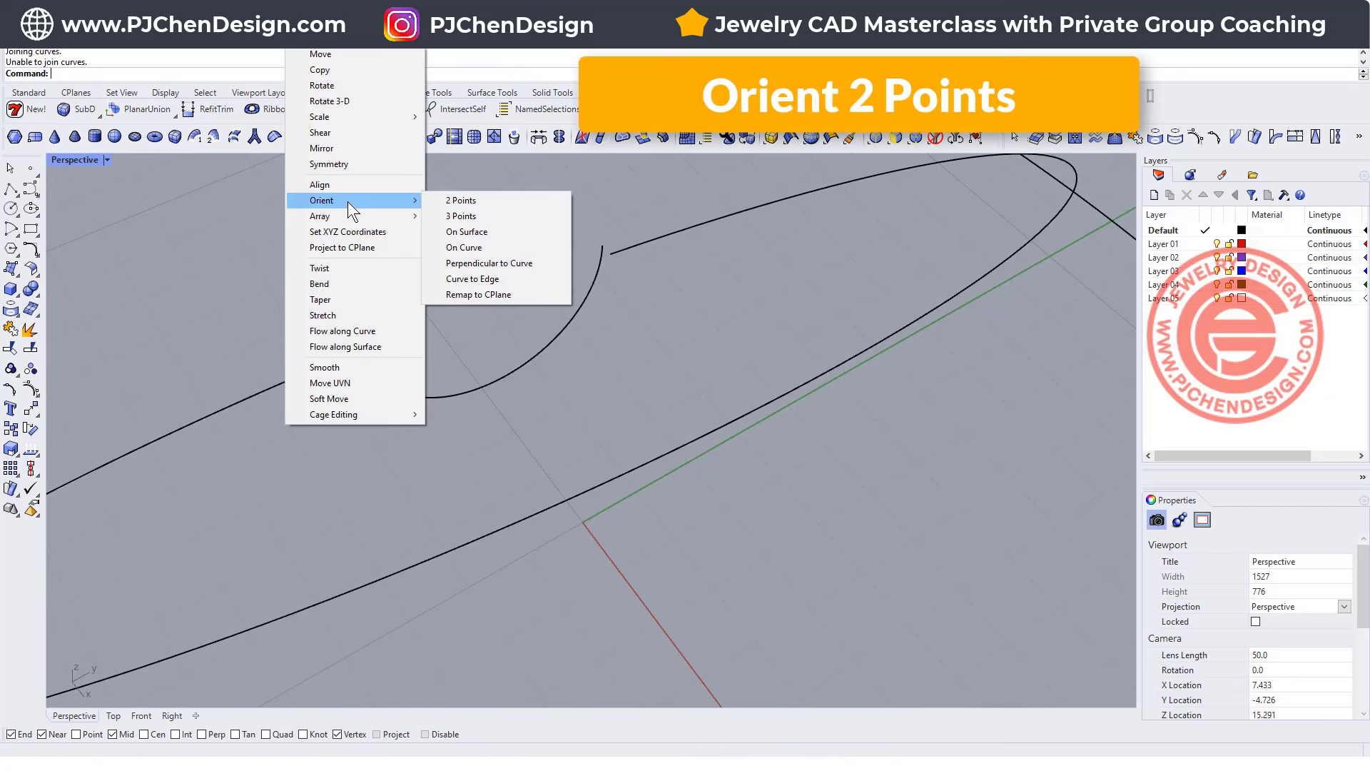
click(465, 199)
click(381, 377)
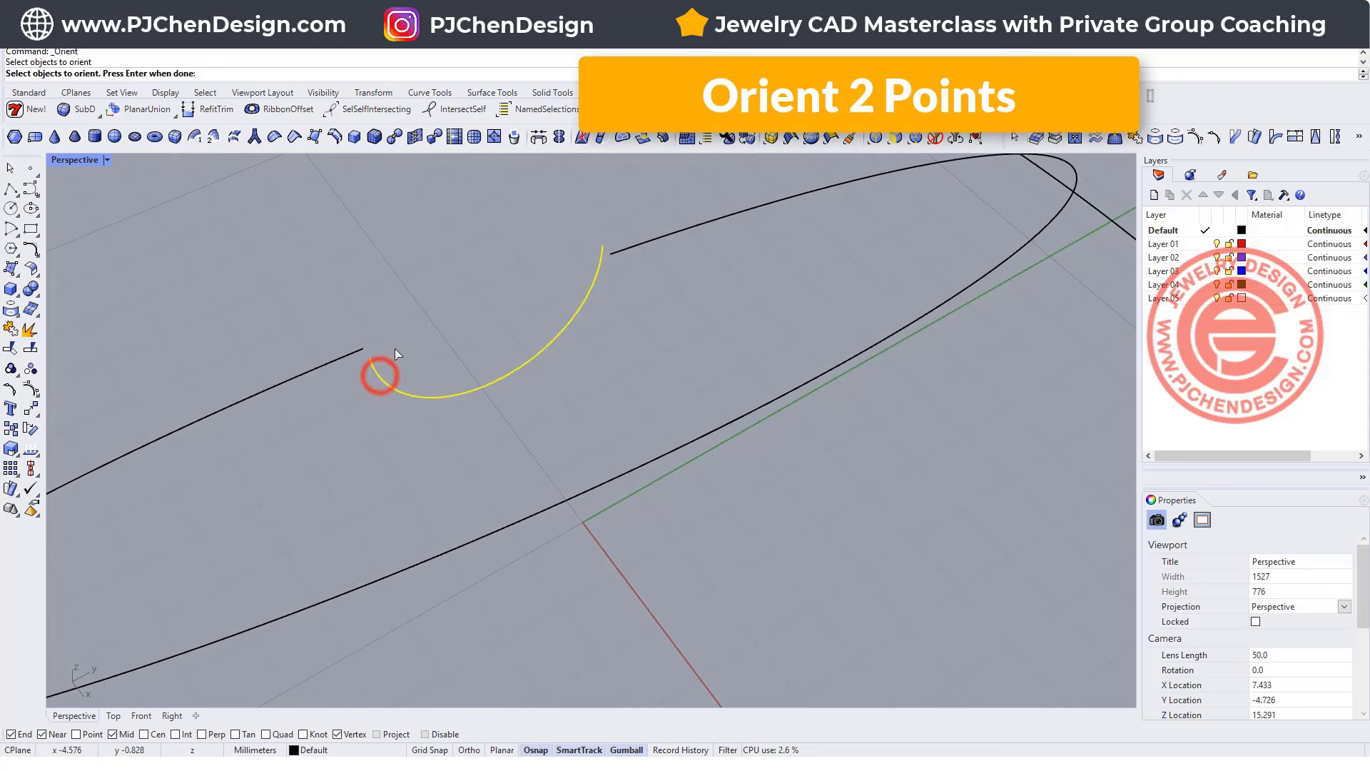
key(Return)
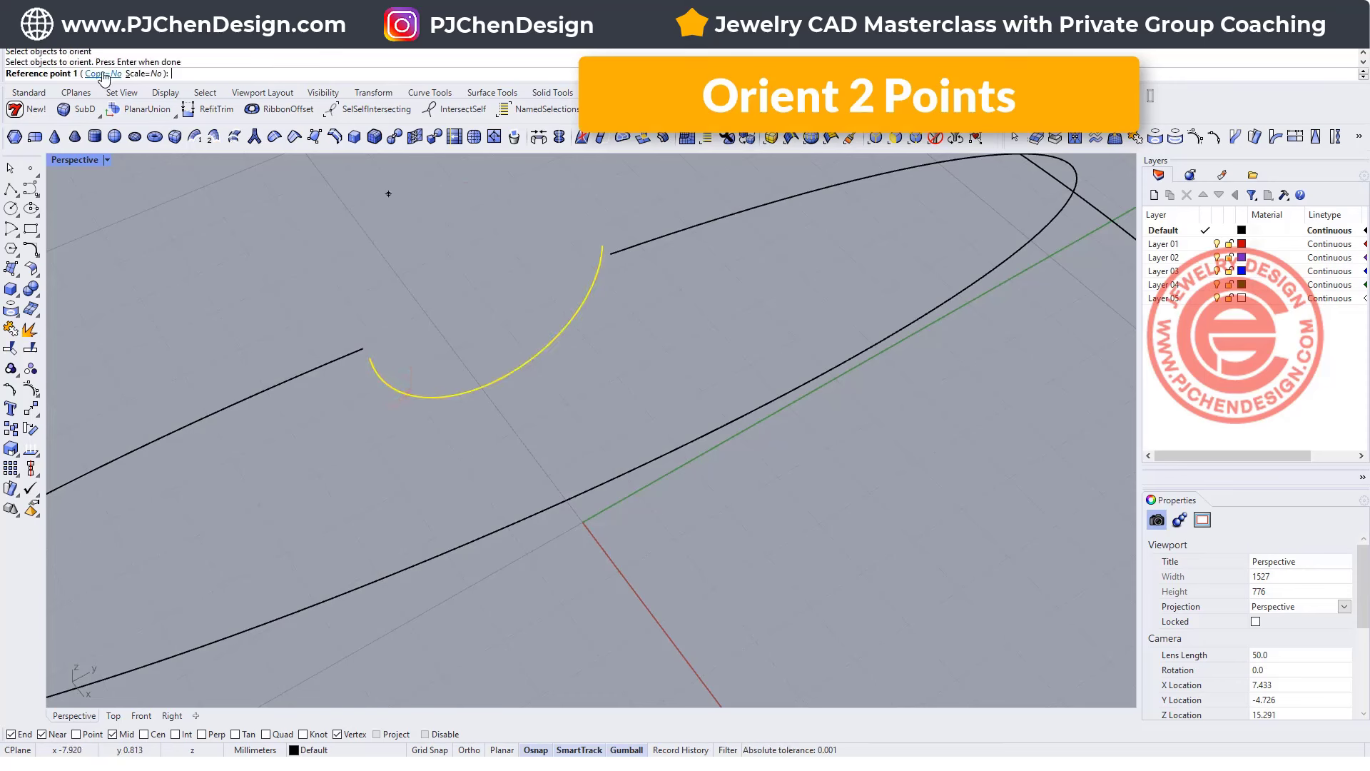
Scale the notch arc uniformly in 3D so its ends snap onto the ellipse's gap
click(141, 73)
click(93, 73)
click(369, 358)
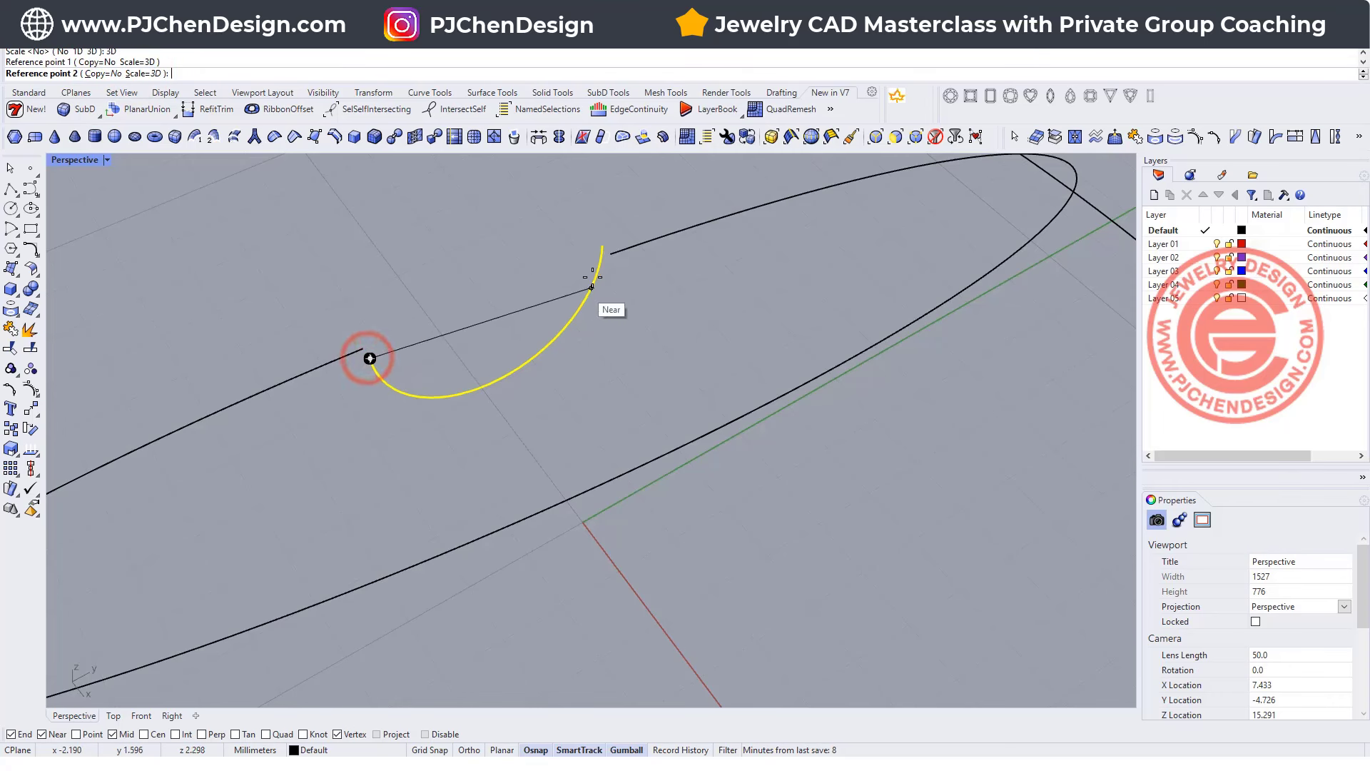
click(603, 246)
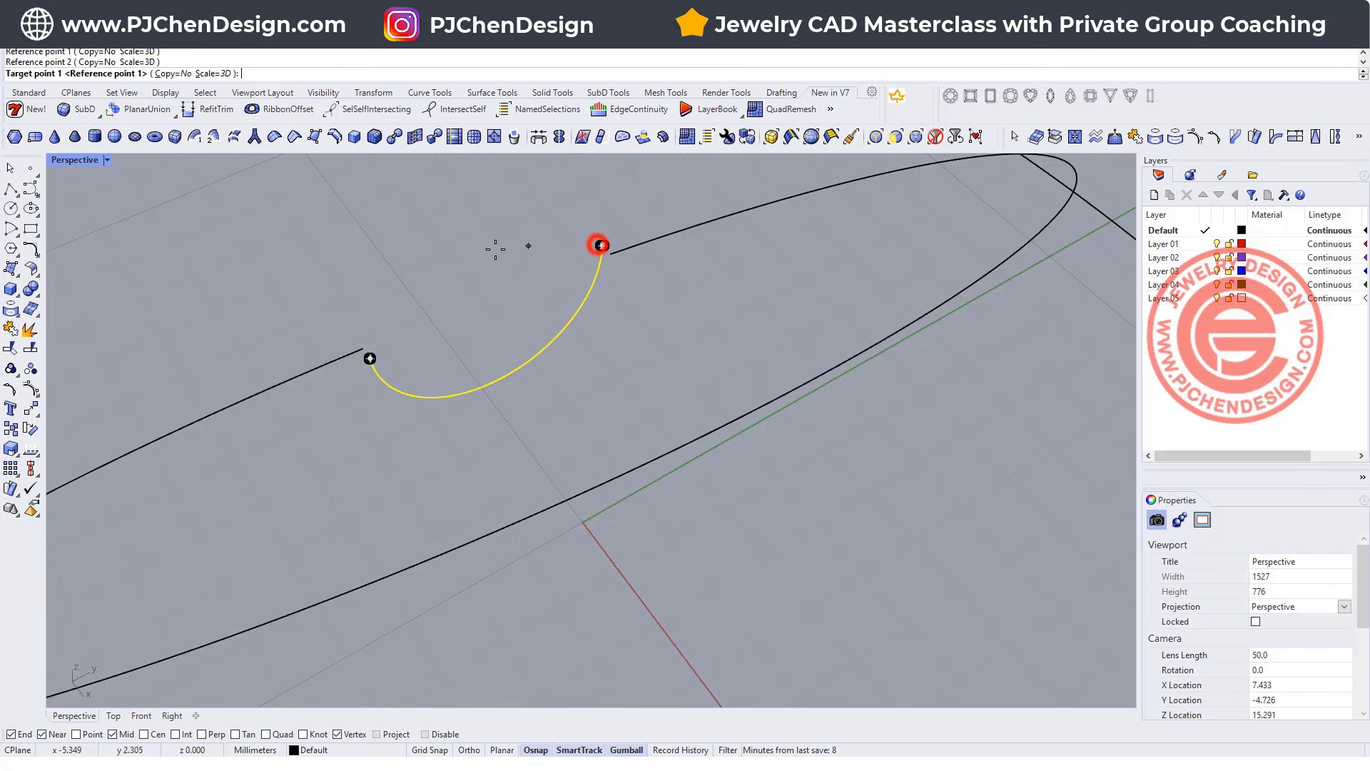
click(361, 347)
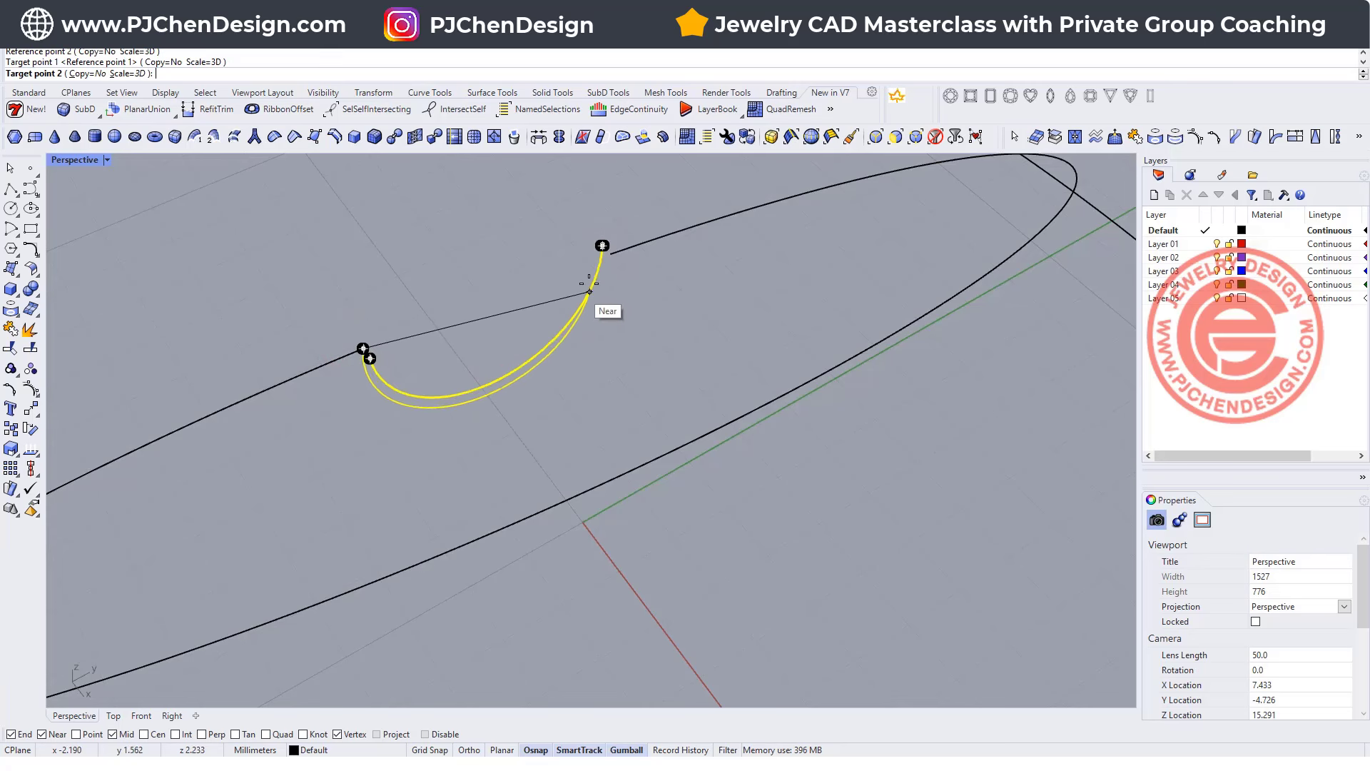
click(611, 254)
Join the fitted notch arc and the ellipse into one closed curve
right_drag(606, 281, 605, 380)
drag(707, 398, 421, 425)
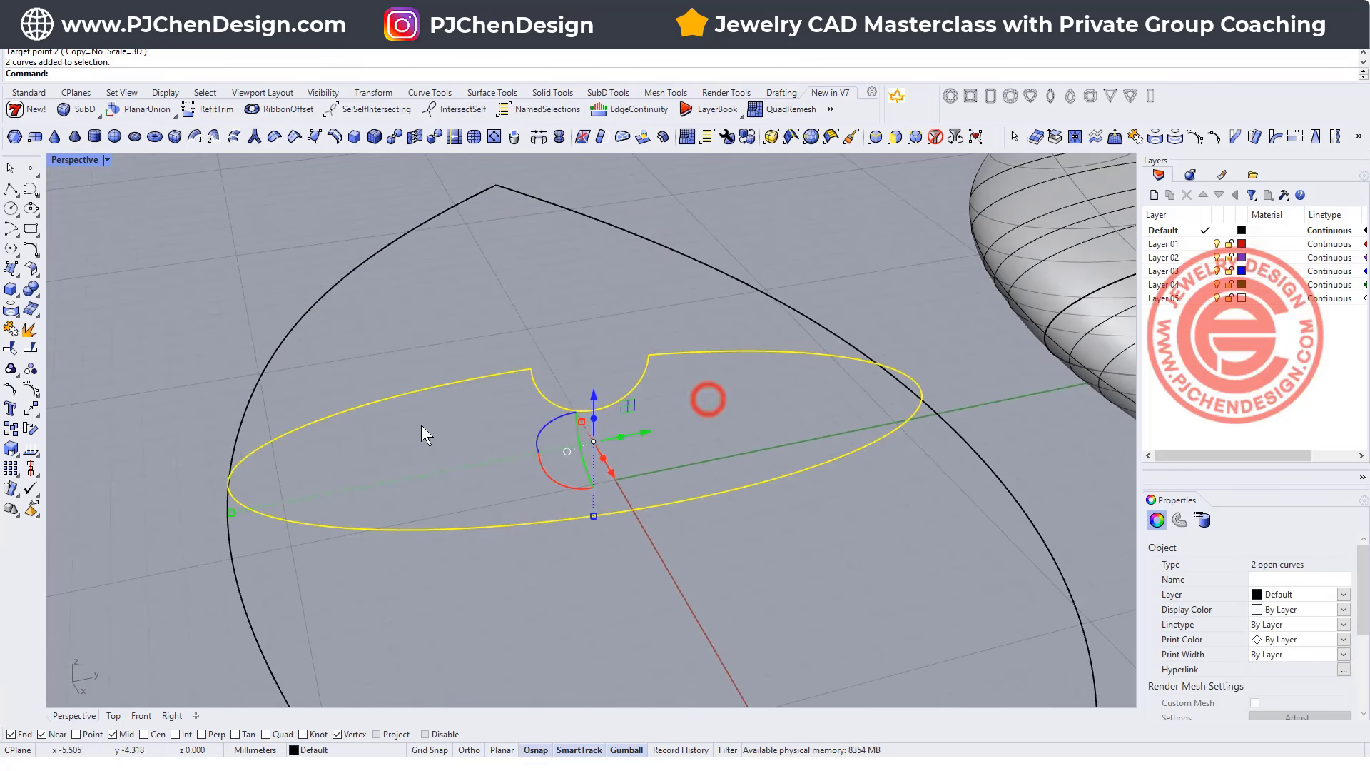
click(10, 331)
Try a Sweep 2 Rails from the outline tip through the notched section, then abandon it
right_drag(618, 327, 499, 400)
click(110, 49)
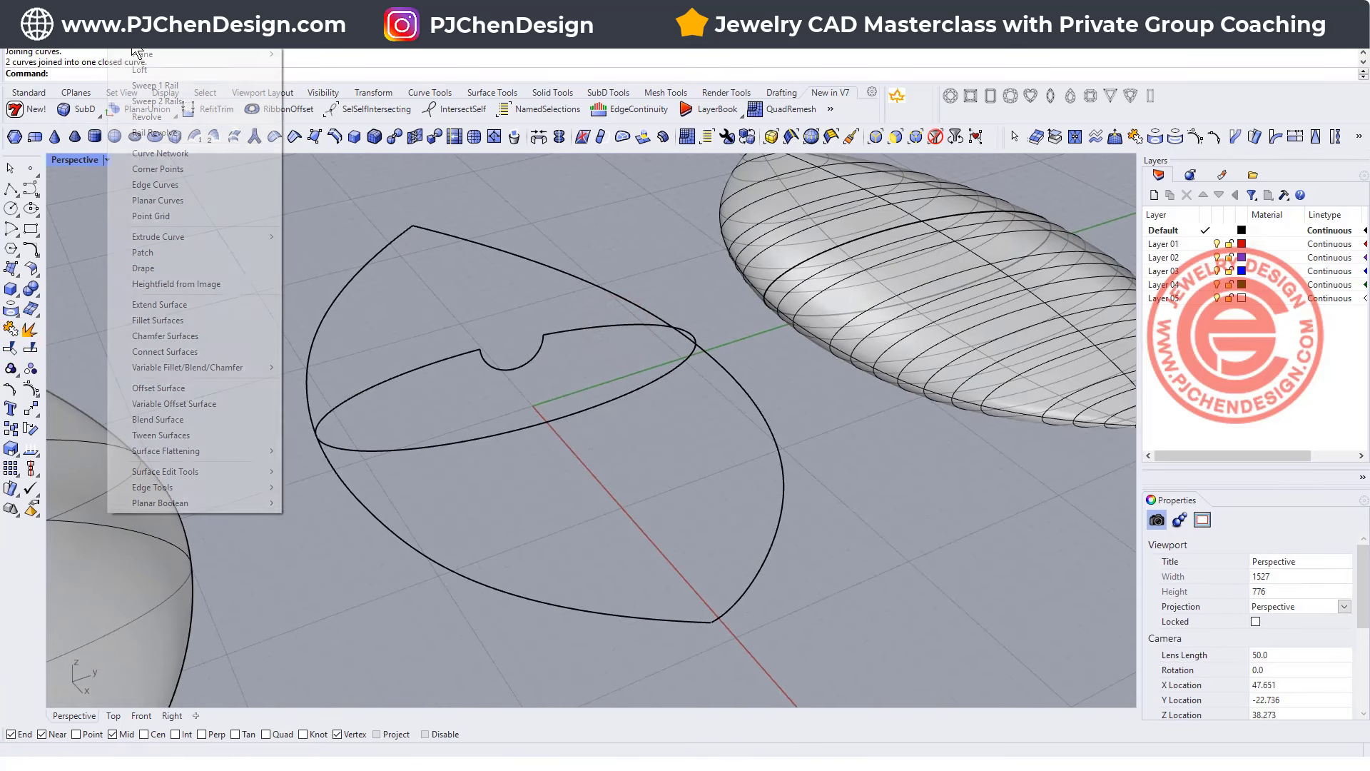
click(143, 99)
right_drag(369, 313, 464, 342)
click(200, 332)
click(226, 255)
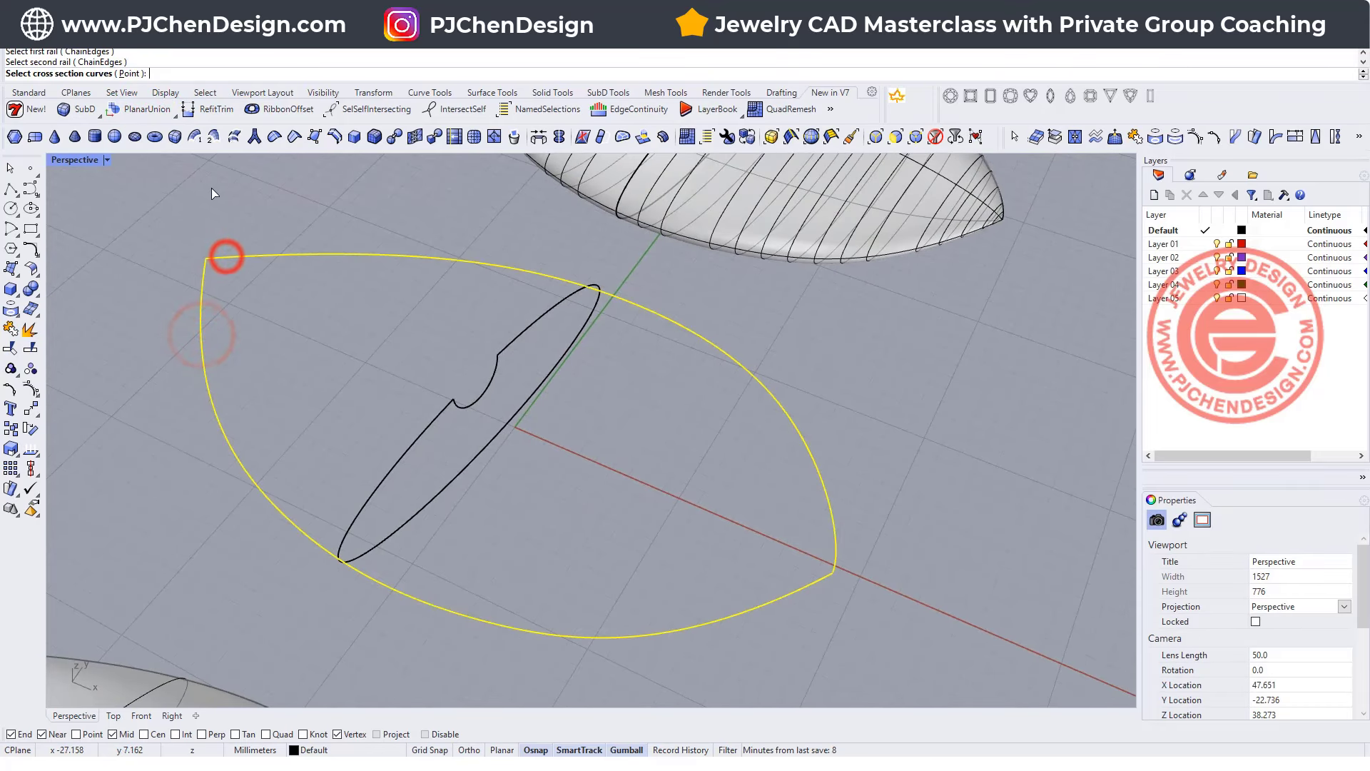
click(137, 73)
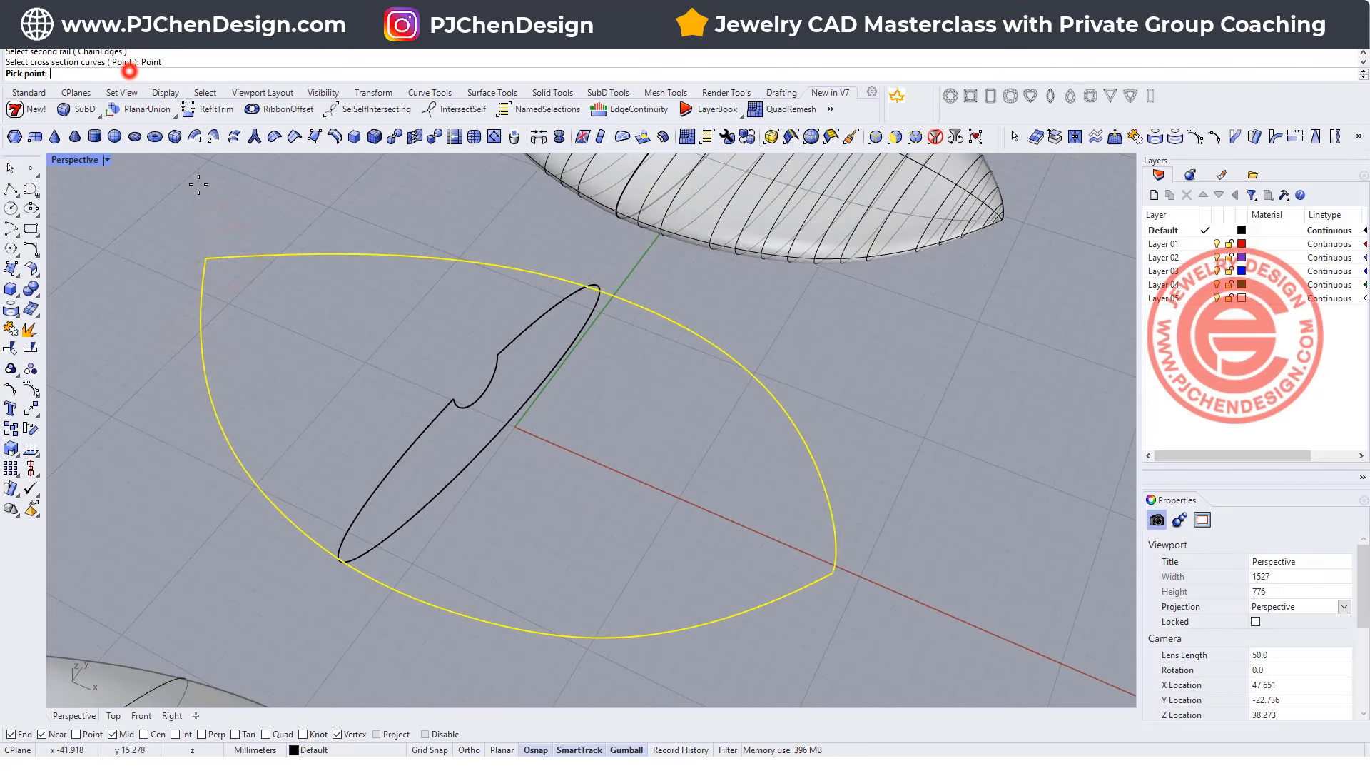
click(207, 252)
click(421, 434)
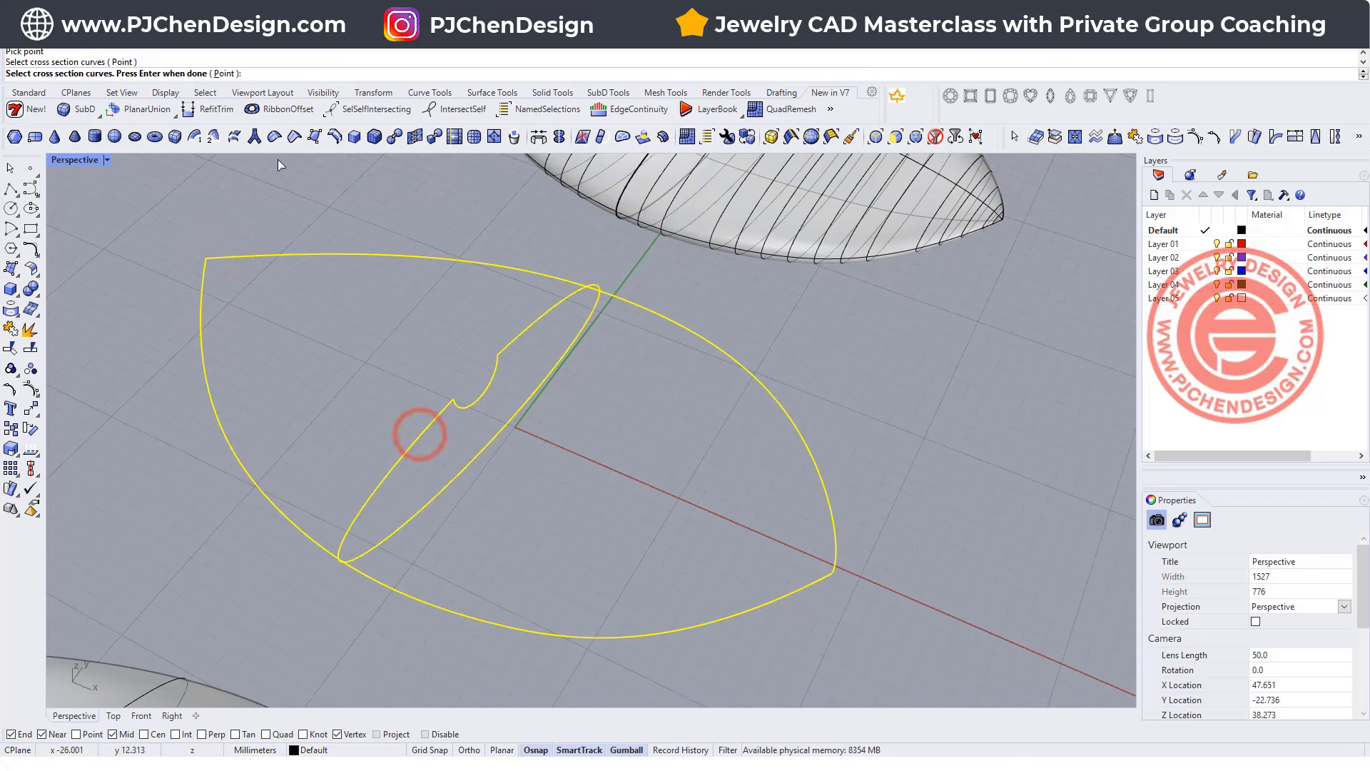
scroll(858, 598, up, 5)
key(Return)
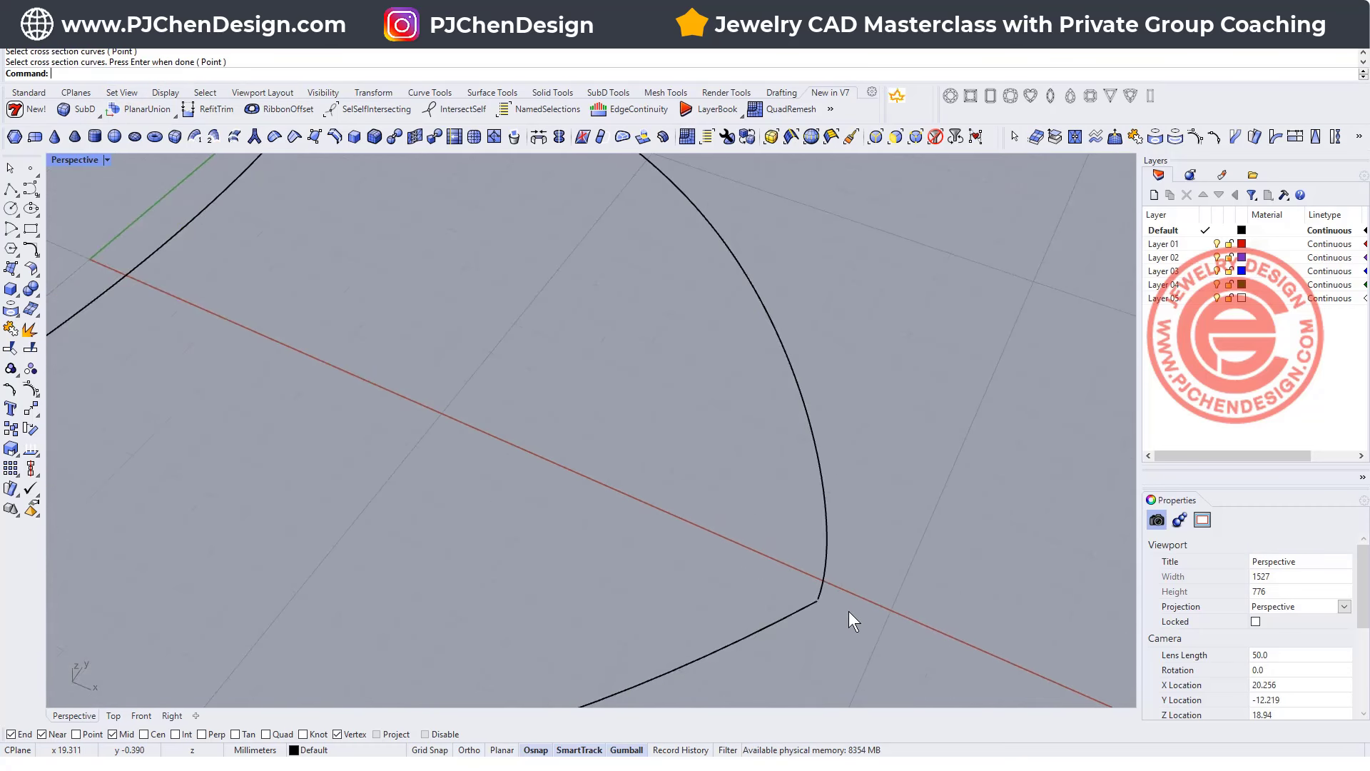
Move the lower outline curve's corner end point onto the other rail's end
scroll(831, 618, up, 3)
click(725, 506)
drag(697, 473, 811, 571)
click(31, 389)
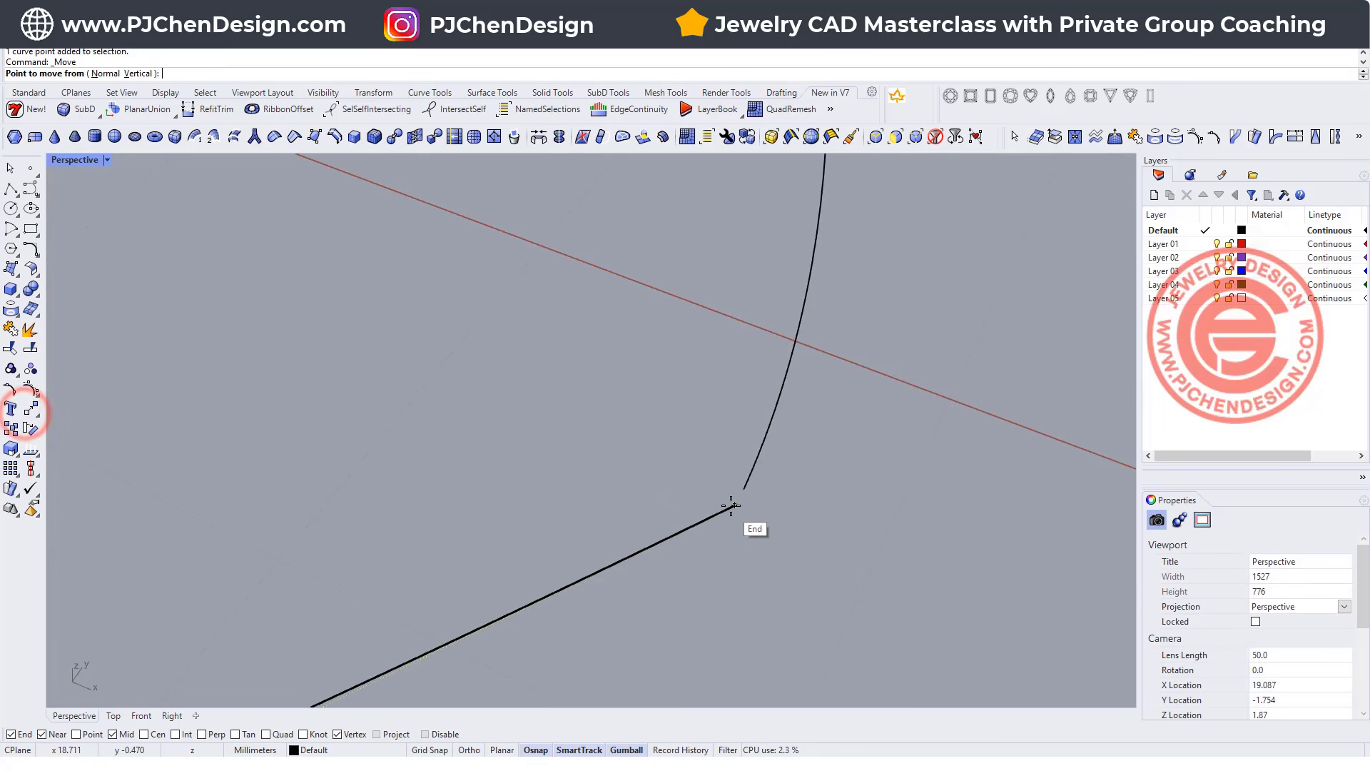
click(733, 504)
click(735, 498)
scroll(809, 534, down, 8)
scroll(439, 421, down, 4)
Sweep the notched cross section along both rails with point sections at each tip
middle_click(184, 56)
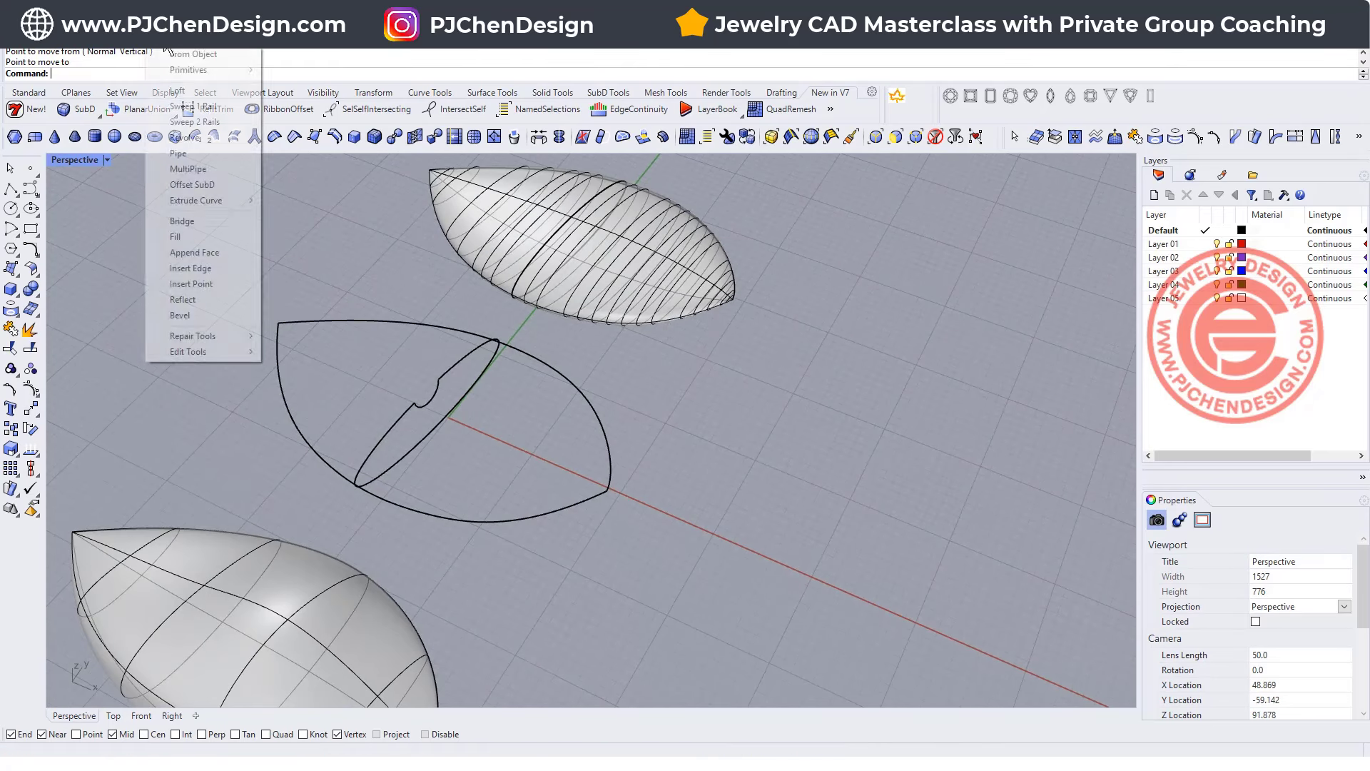
click(150, 102)
click(281, 359)
click(304, 323)
click(129, 74)
click(270, 314)
click(394, 423)
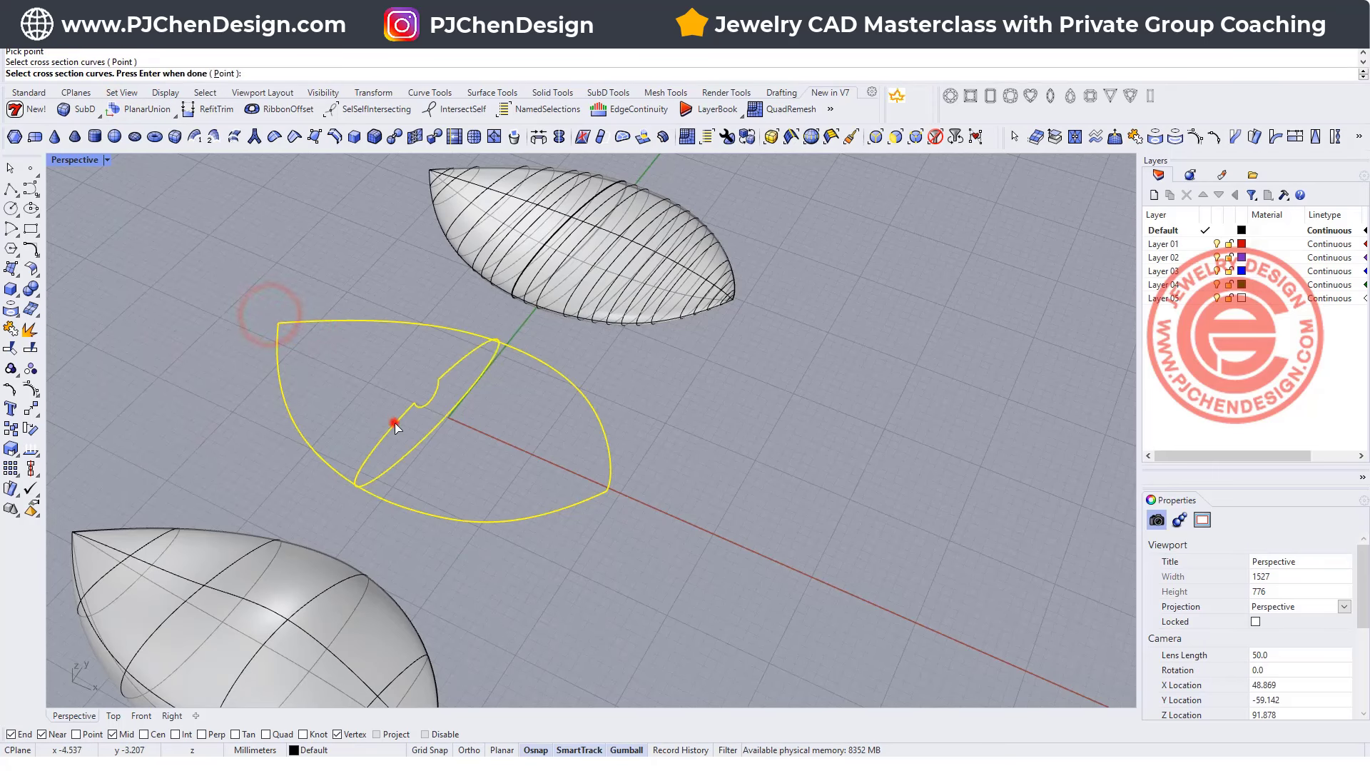
click(225, 73)
click(604, 490)
key(Return)
key(Return)
key(Return)
mouse_move(640, 357)
right_down()
mouse_move(626, 369)
mouse_move(620, 352)
right_up()
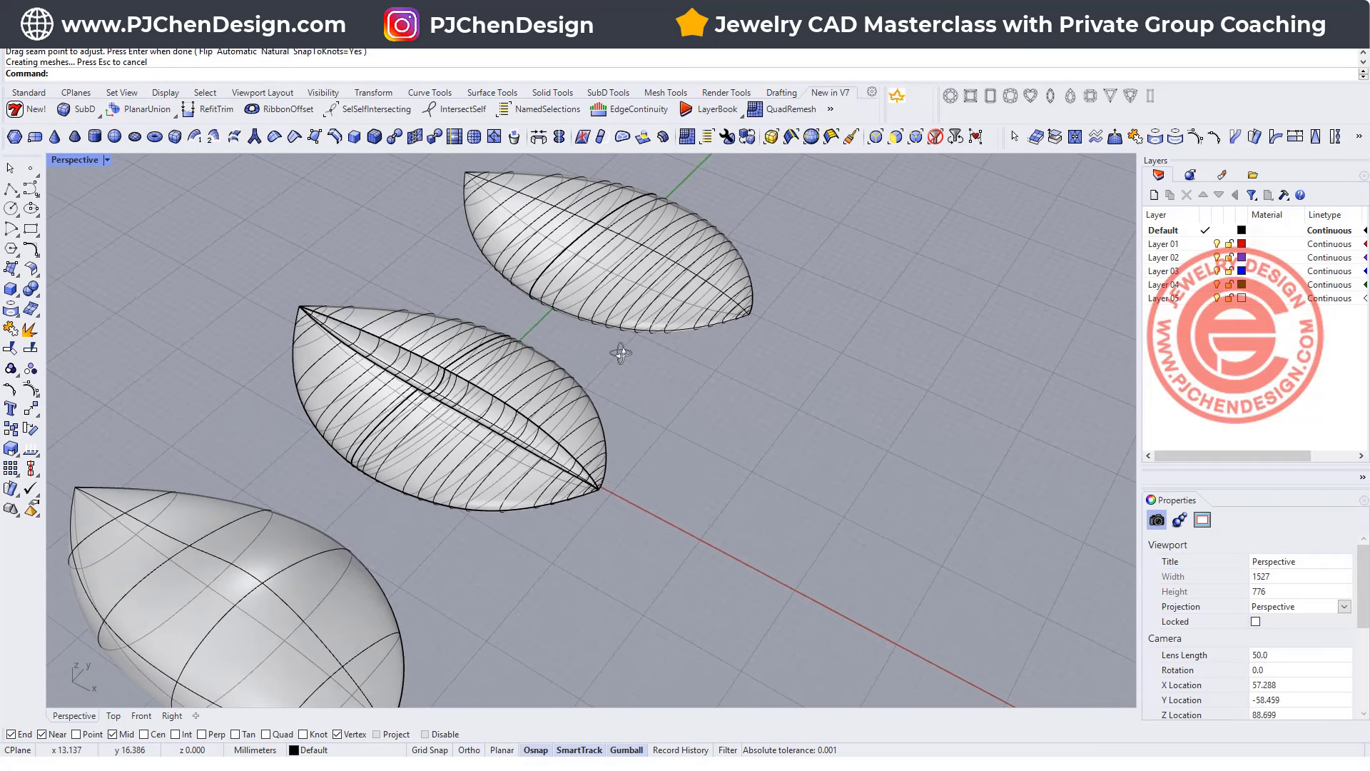
Drag the grooved leaf to the right, away from its outline and notched curves
click(572, 375)
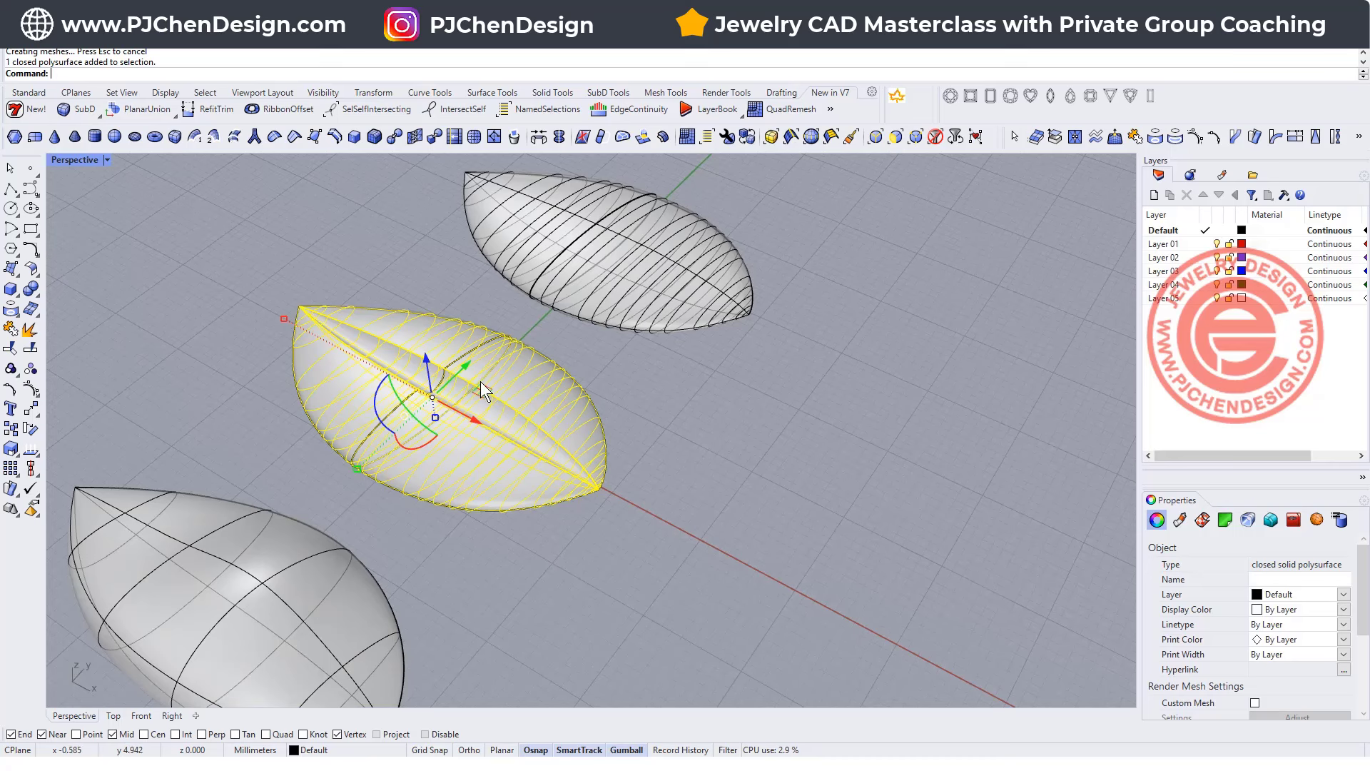
drag(486, 388, 939, 386)
click(704, 505)
right_drag(703, 504, 479, 314)
scroll(530, 370, up, 3)
Rebuild the notched cross-section curve with 60 points, degree 3 (max deviation 0.168914)
click(554, 389)
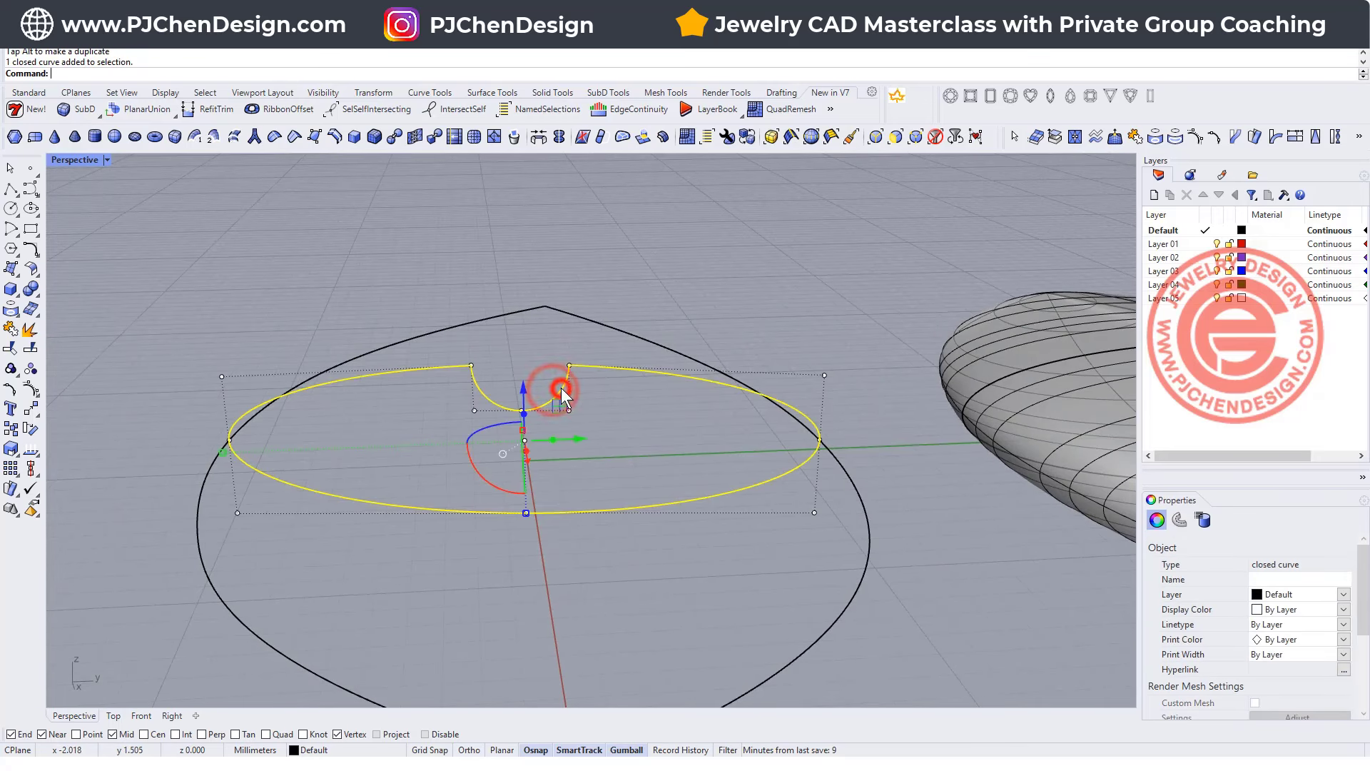
text(rebuild)
key(Return)
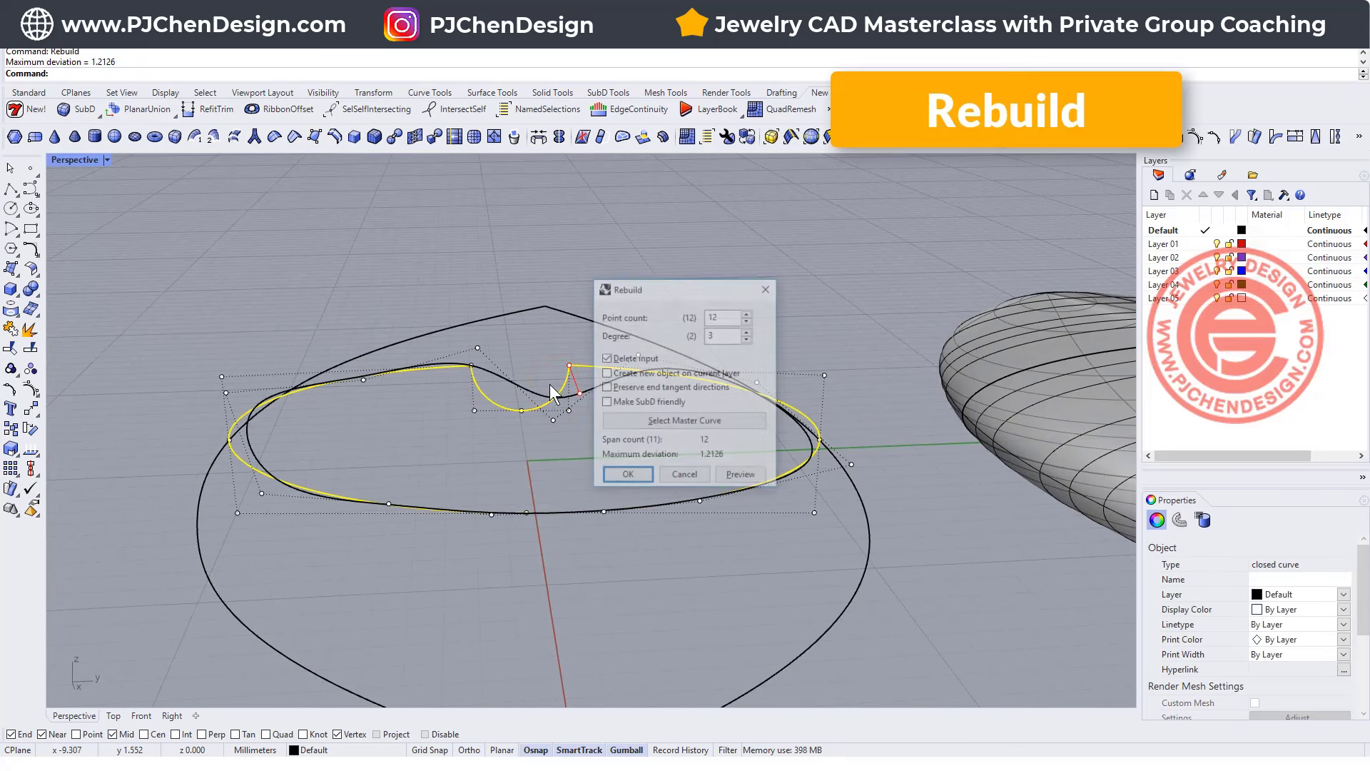
drag(666, 282, 912, 214)
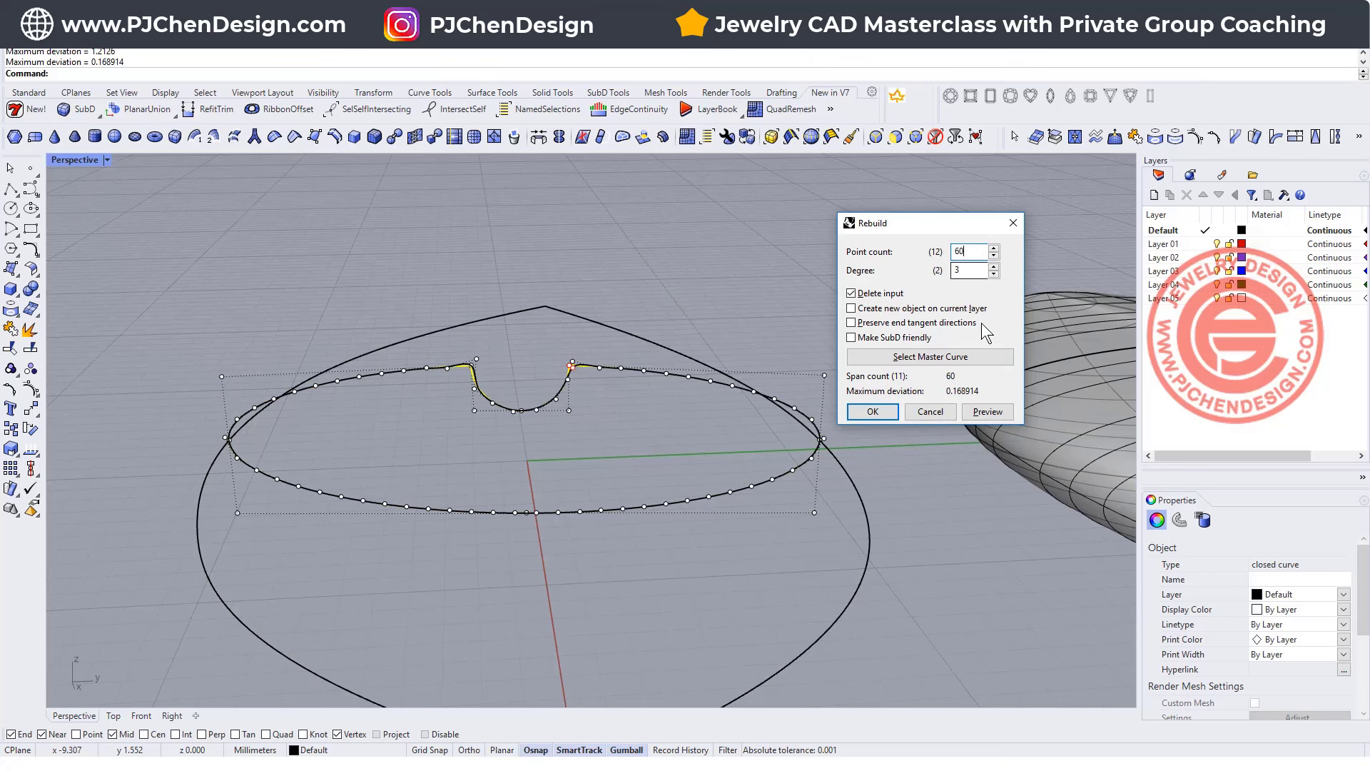
scroll(586, 368, up, 5)
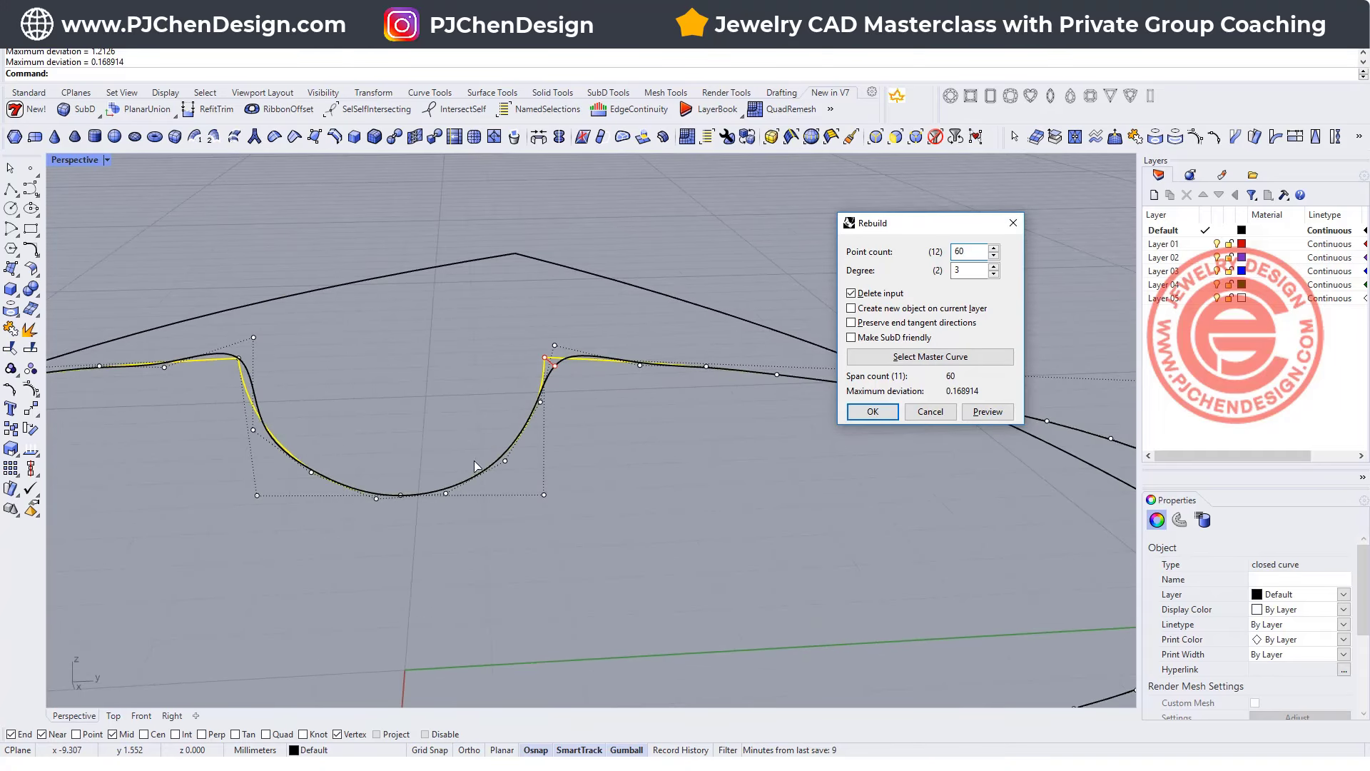
scroll(302, 300, down, 5)
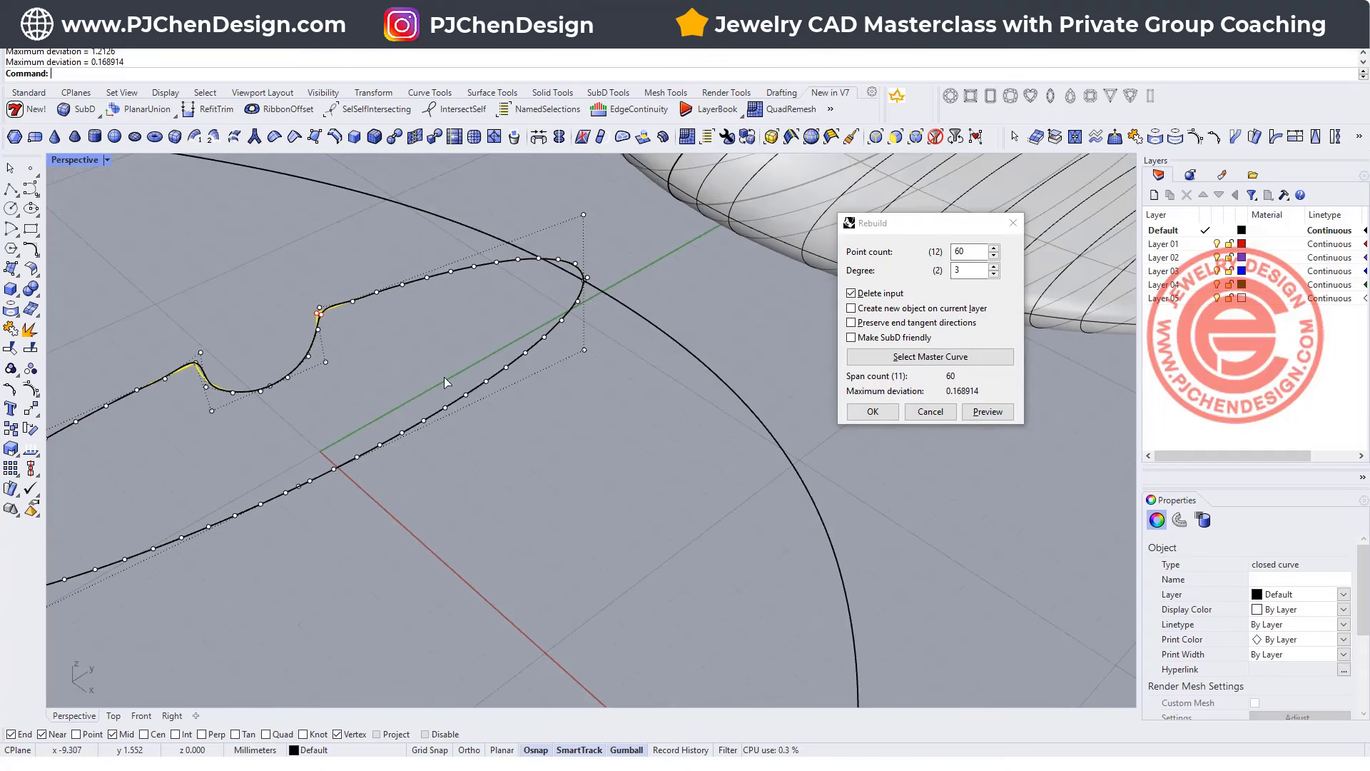
click(885, 411)
right_drag(643, 331, 409, 477)
key(Escape)
shift+right_drag(101, 561, 267, 387)
Set up Sweep 2 Rails on the two arcs, using tip points and the rebuilt notched section
middle_click(140, 52)
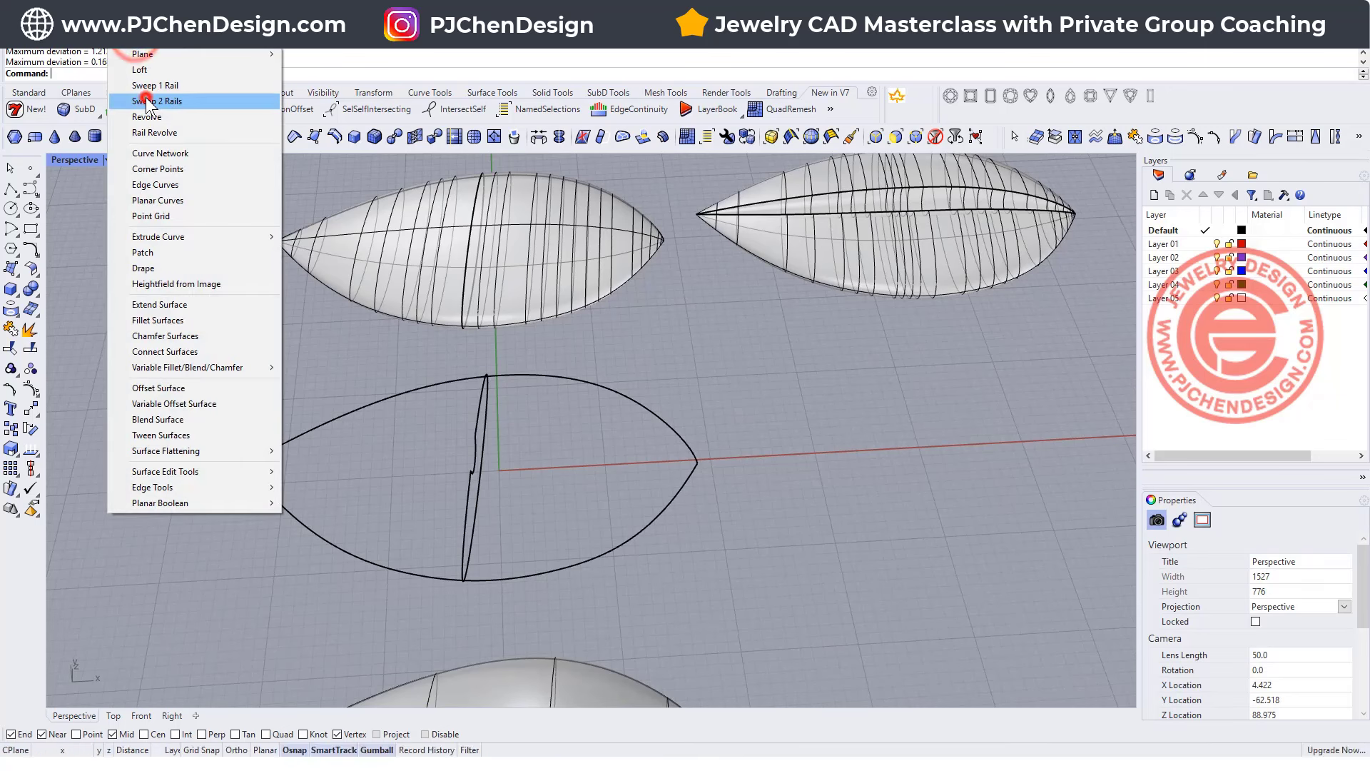
click(146, 100)
click(280, 492)
click(248, 469)
click(124, 62)
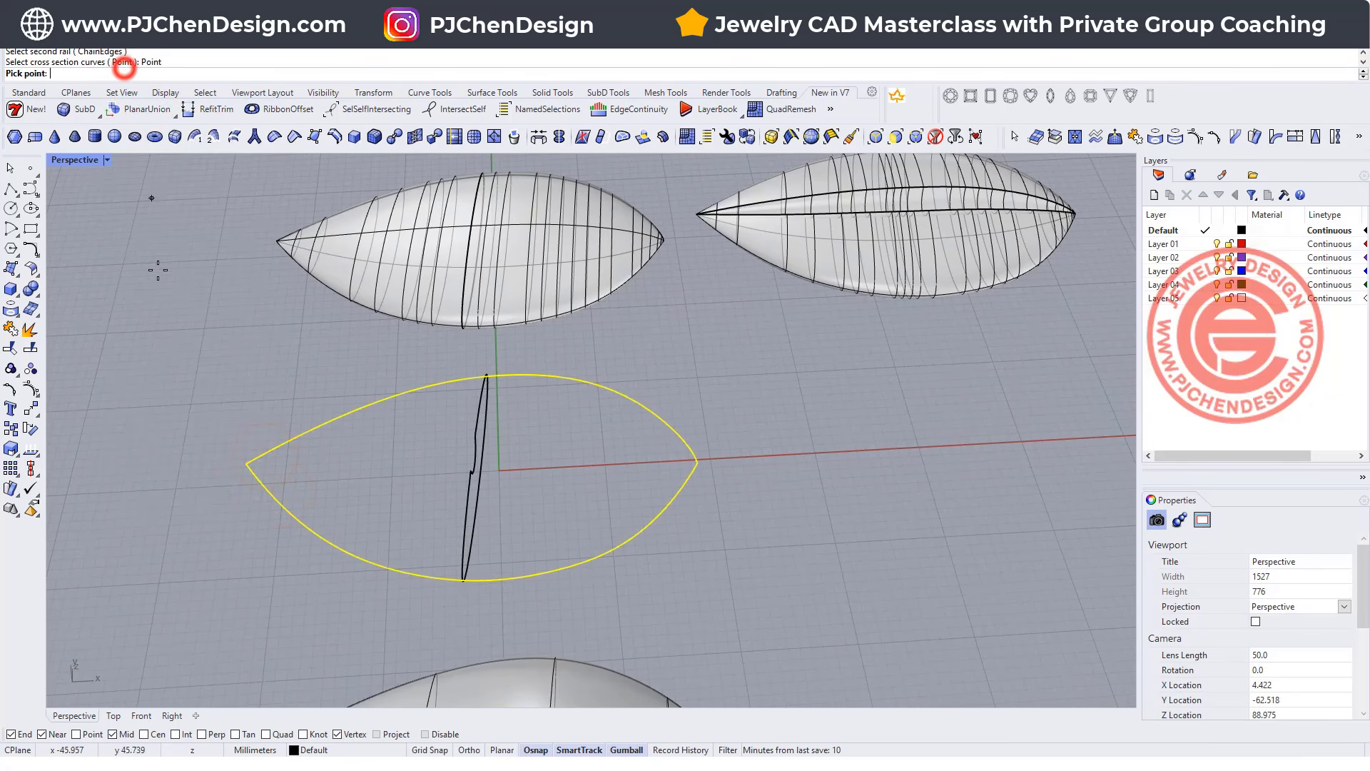
click(246, 465)
click(468, 500)
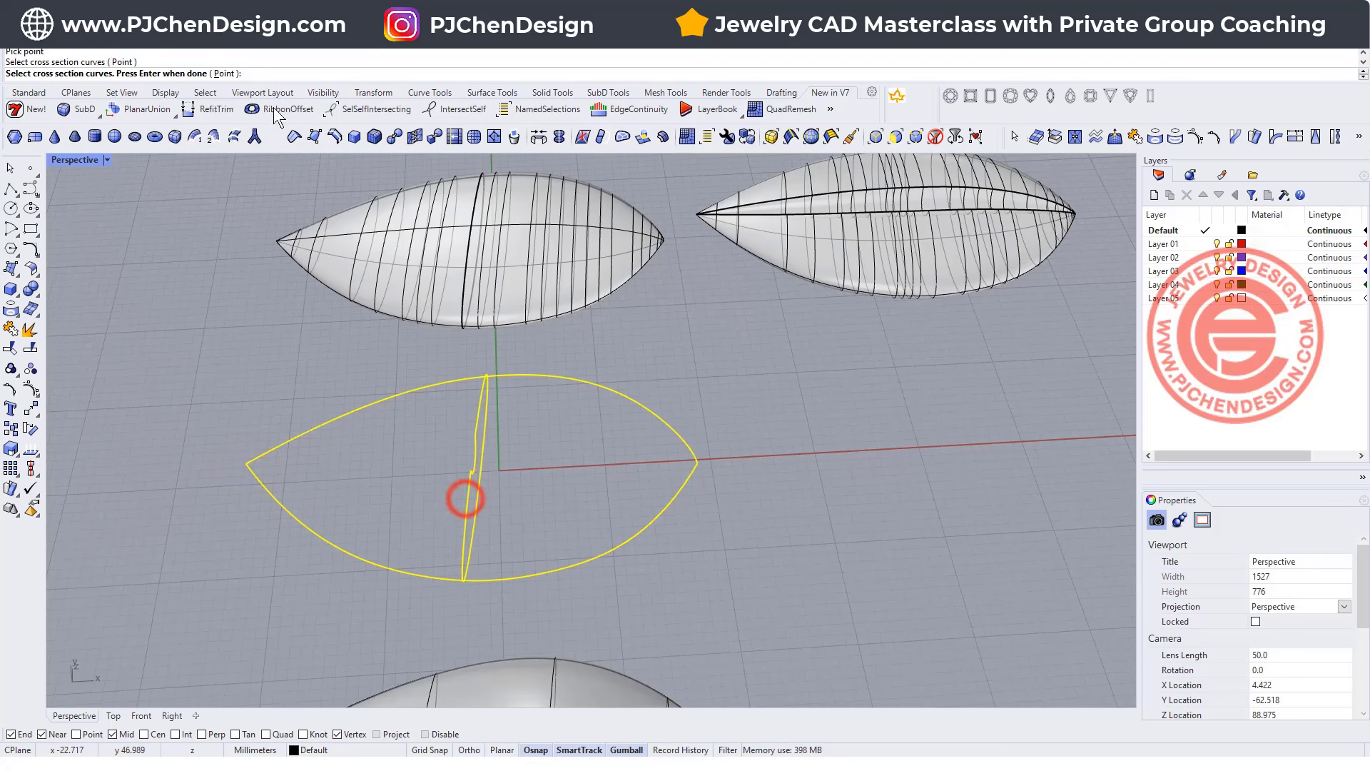
click(229, 73)
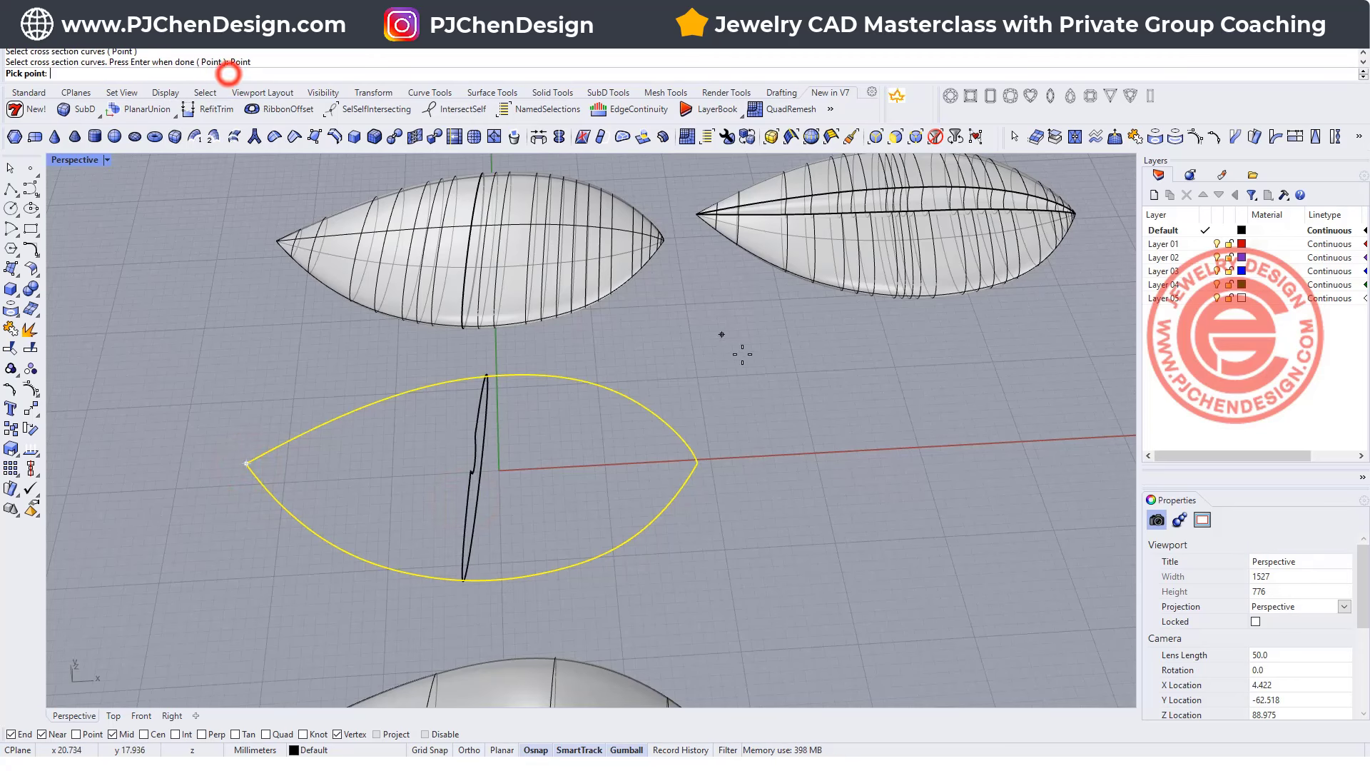
click(697, 463)
Accept the seam and sweep options to create the leaf, then select it
scroll(771, 484, down, 5)
scroll(776, 526, down, 3)
key(Return)
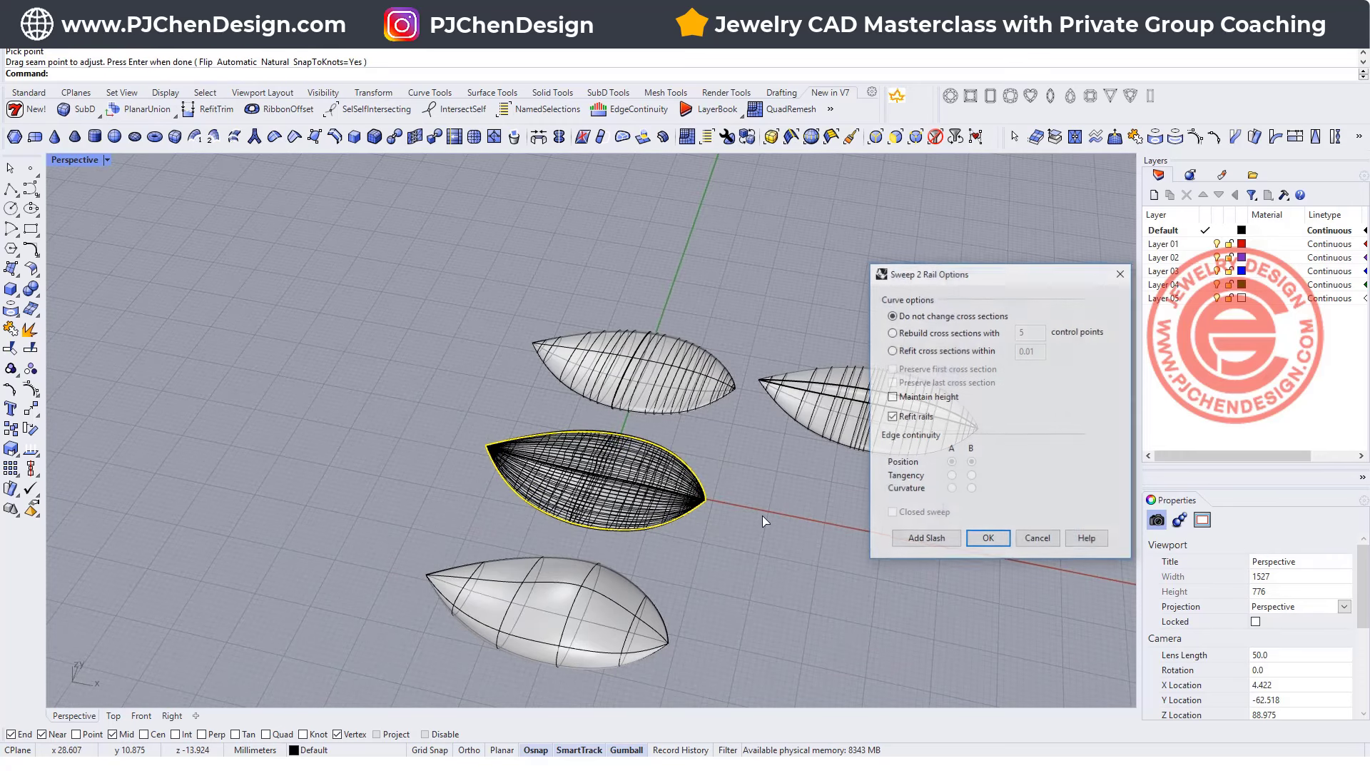
key(Return)
scroll(598, 471, down, 3)
scroll(598, 471, up, 4)
click(612, 489)
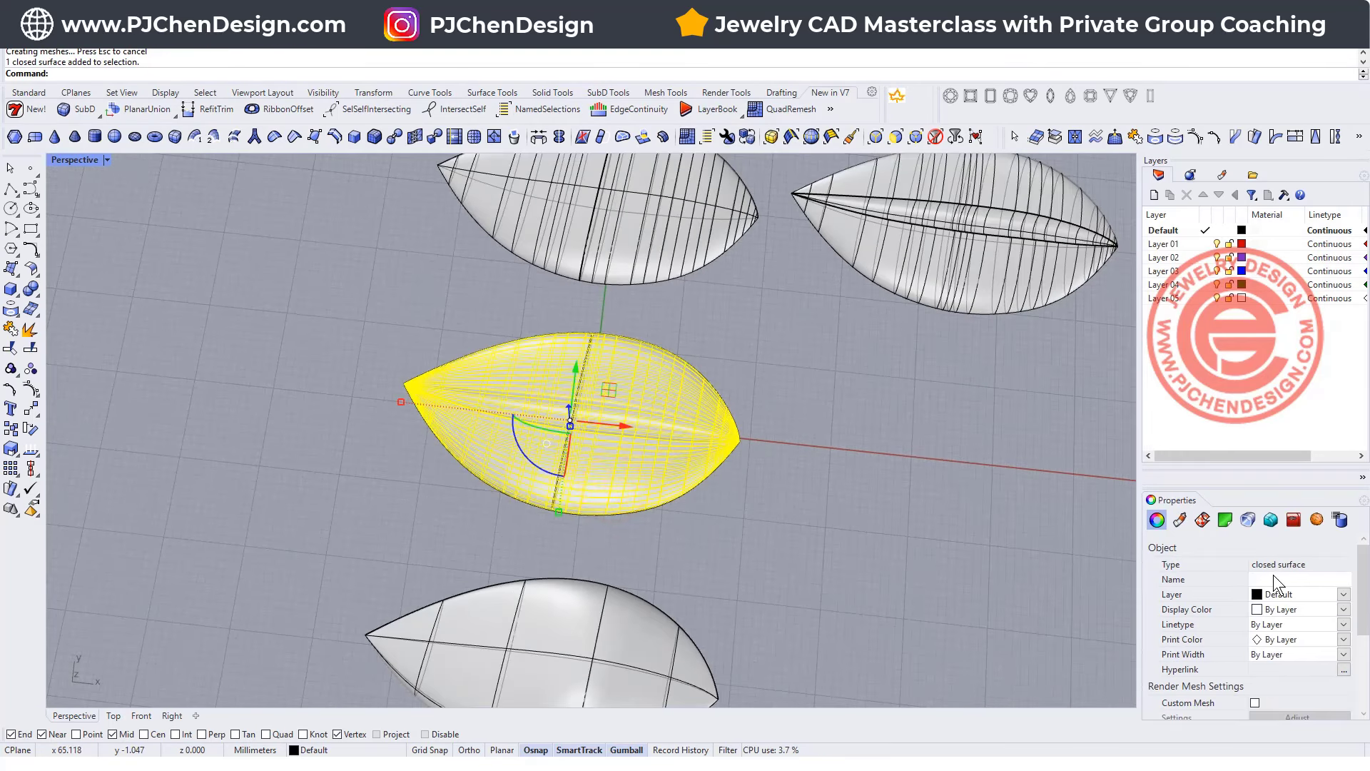
scroll(592, 429, down, 3)
Move the new leaf down and right, and inspect its control points
drag(474, 323, 680, 481)
click(831, 499)
scroll(835, 497, up, 3)
click(673, 459)
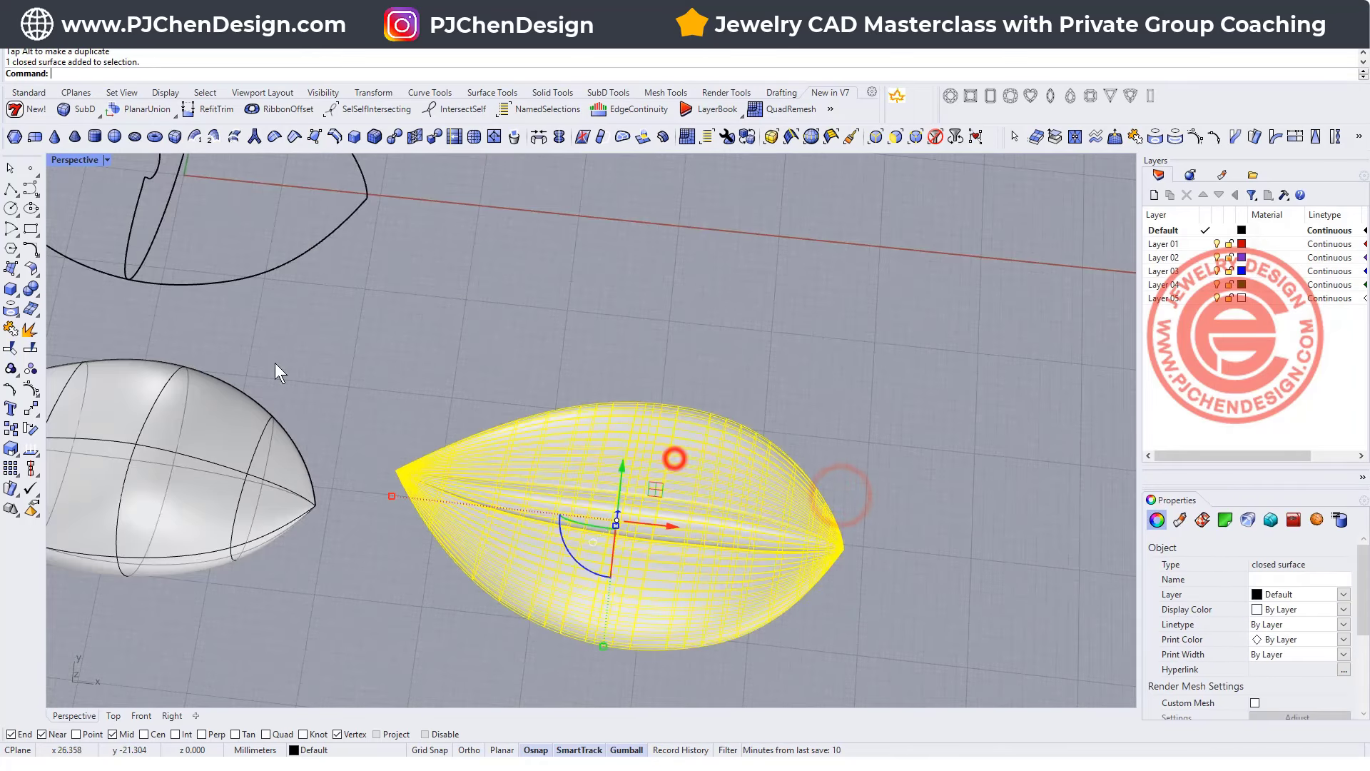
click(30, 331)
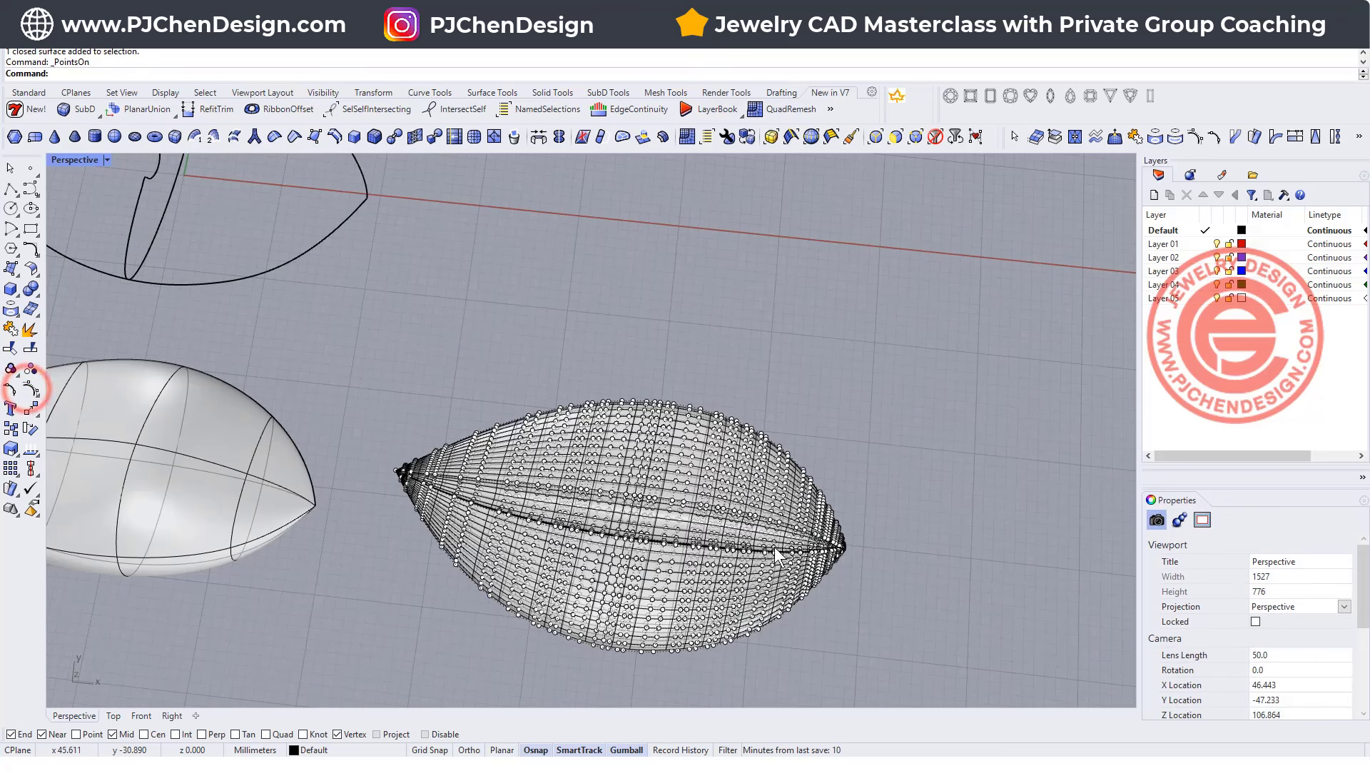
right_drag(941, 445, 674, 448)
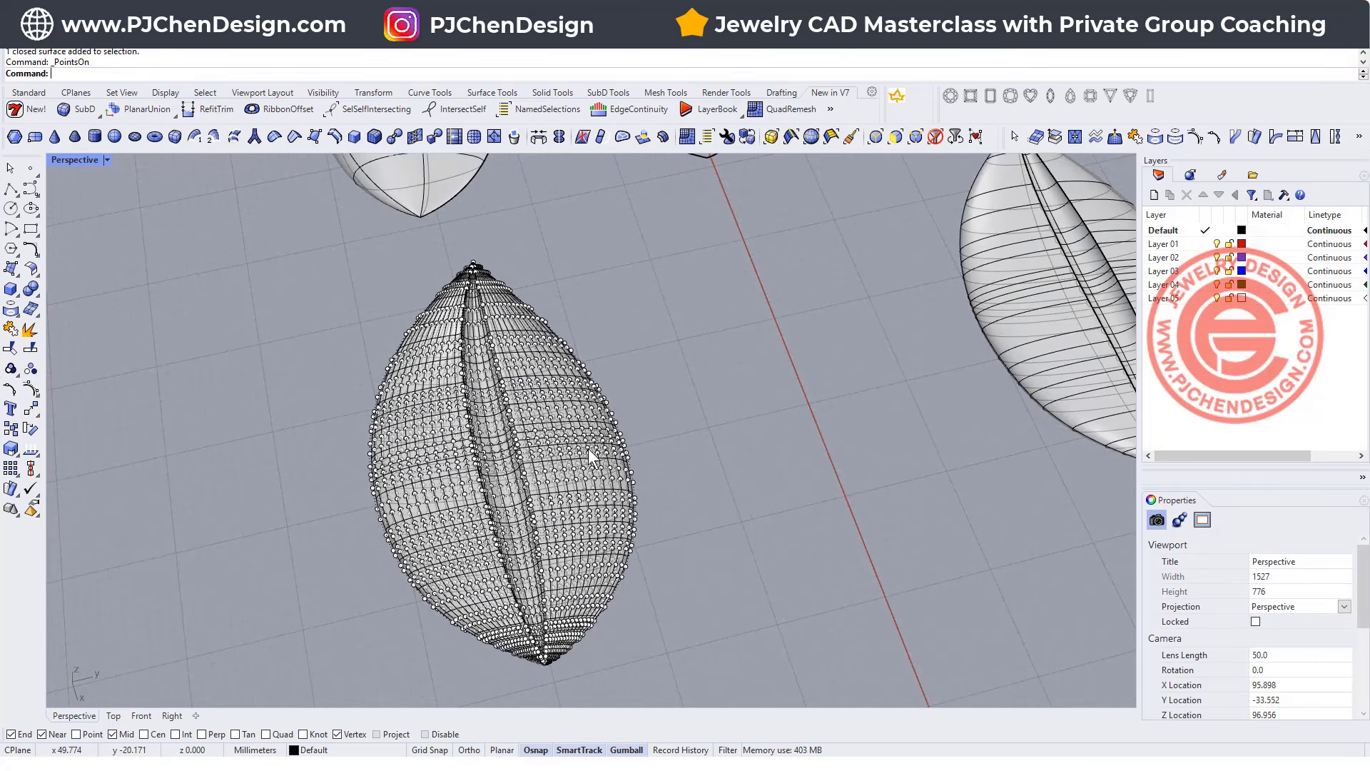
key(Escape)
click(557, 436)
Rebuild the leaf surface to U 24, V 5 points at degree 3
text(Rebuild)
key(Return)
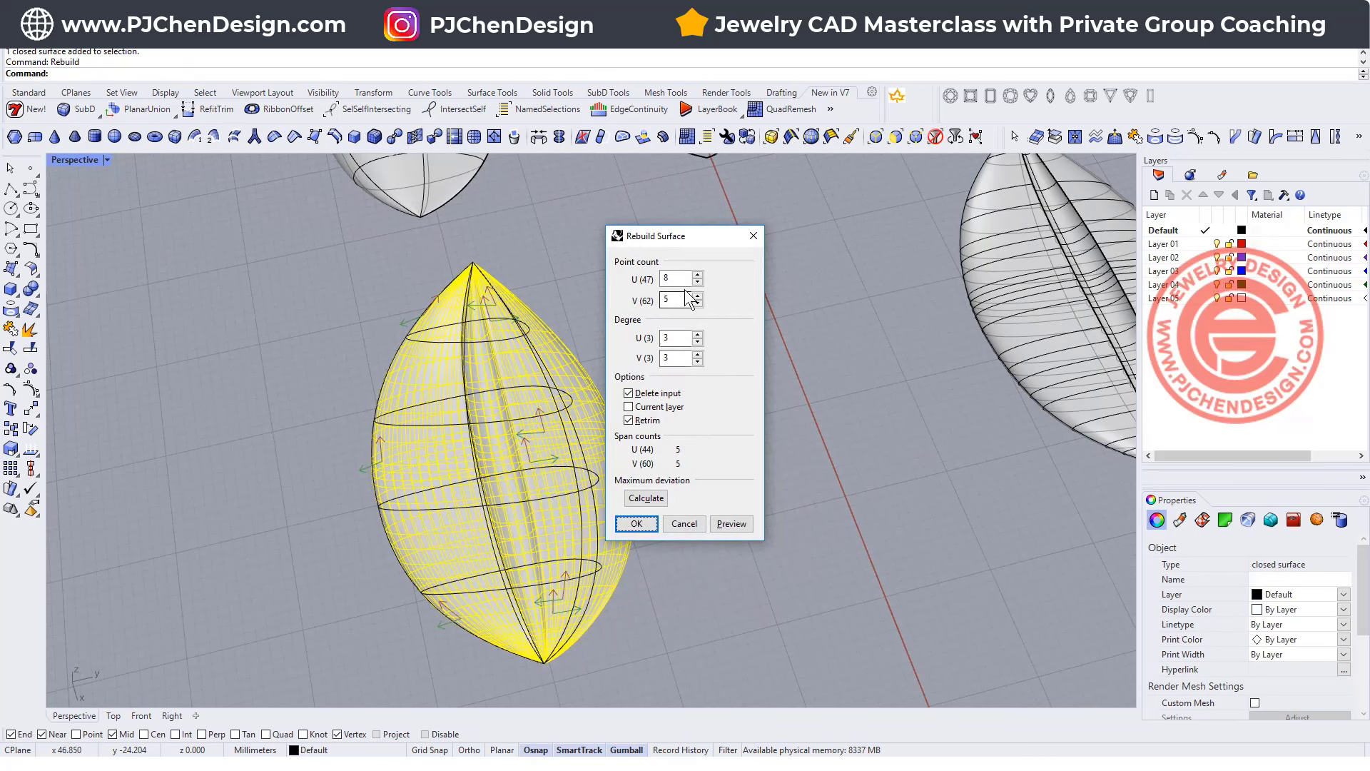
double_click(675, 277)
text(2)
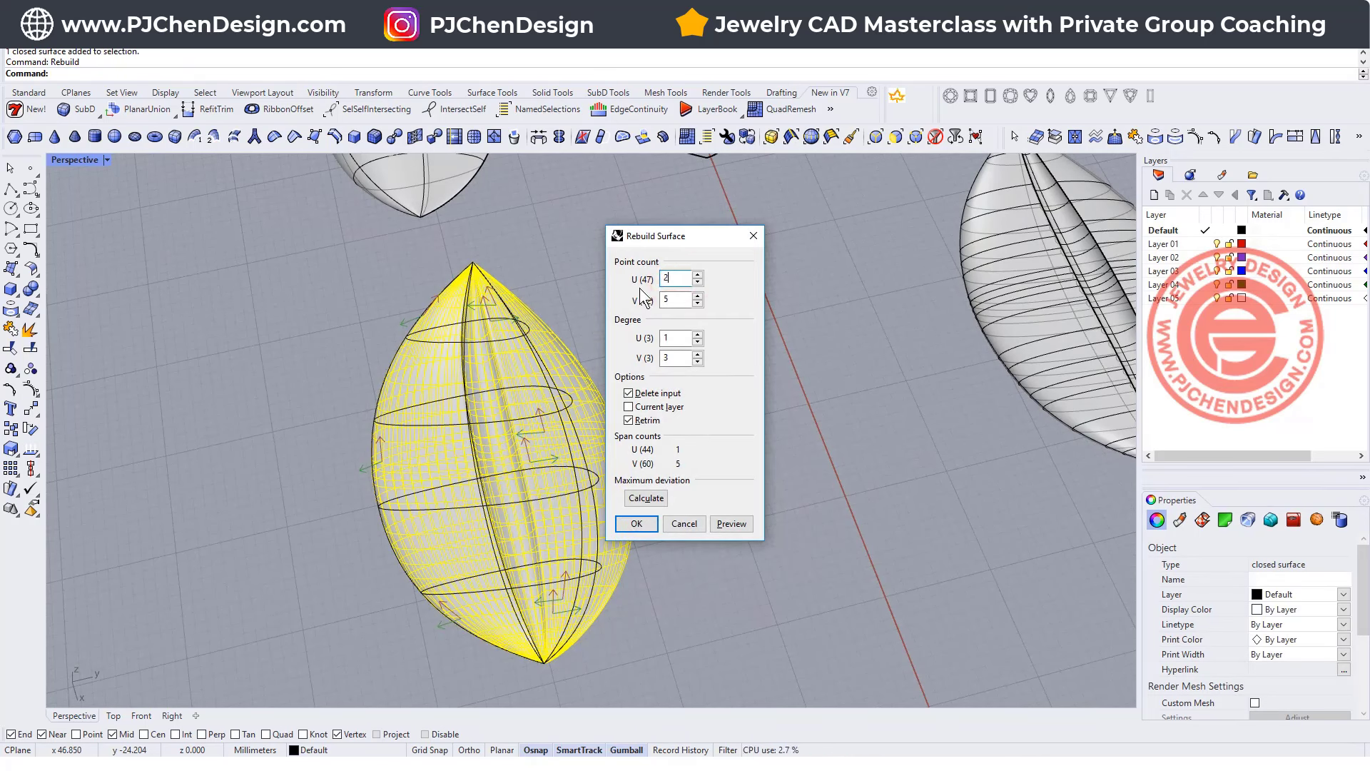
text(4)
double_click(682, 299)
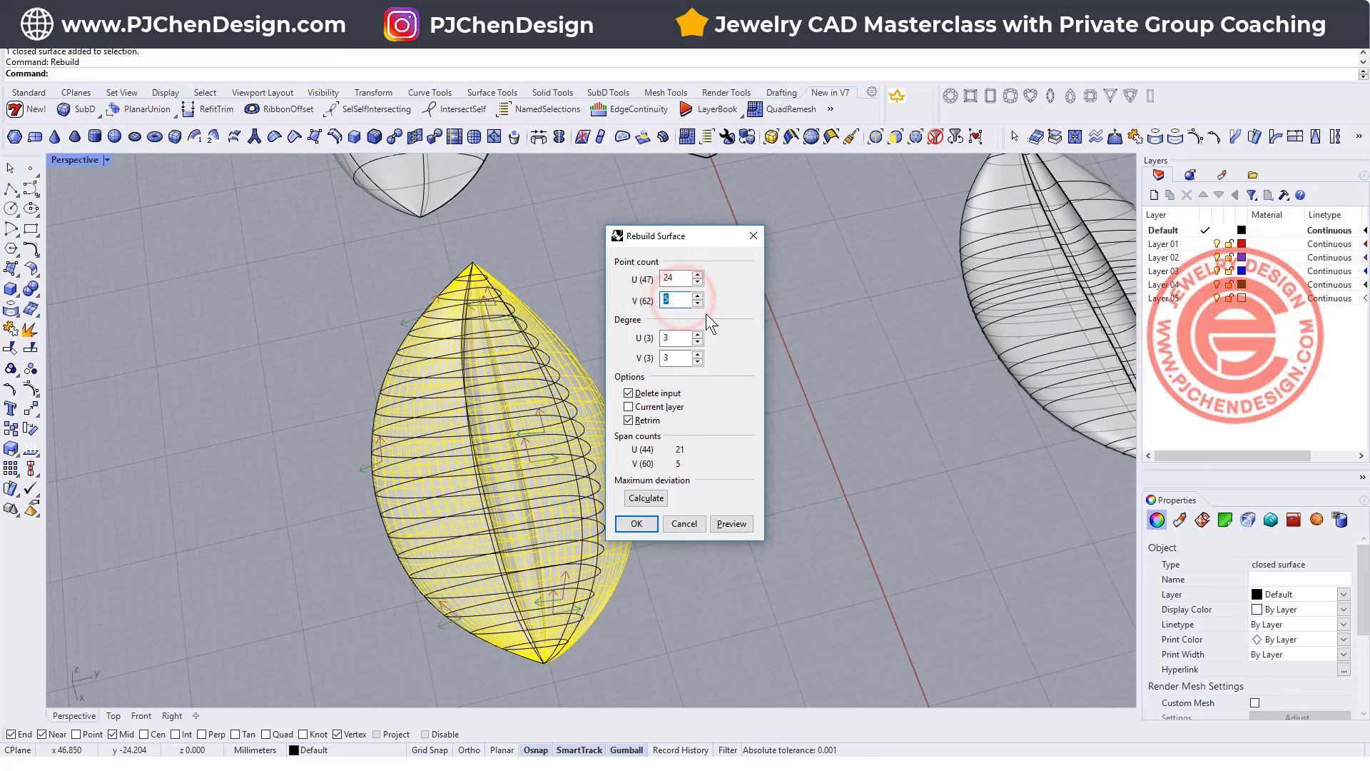
click(630, 527)
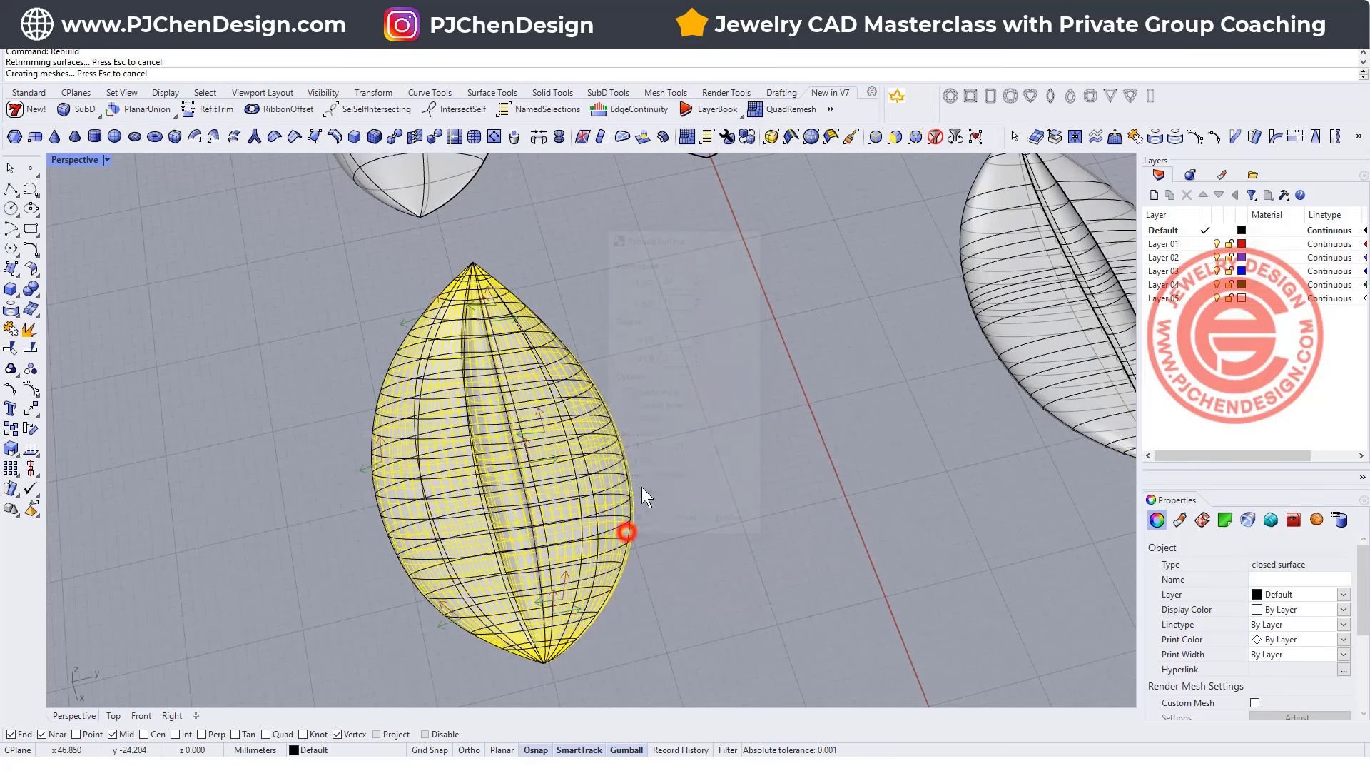
Orbit to a low side angle to compare the rebuilt leaf with the lower one
click(710, 431)
right_drag(710, 432, 529, 388)
click(529, 387)
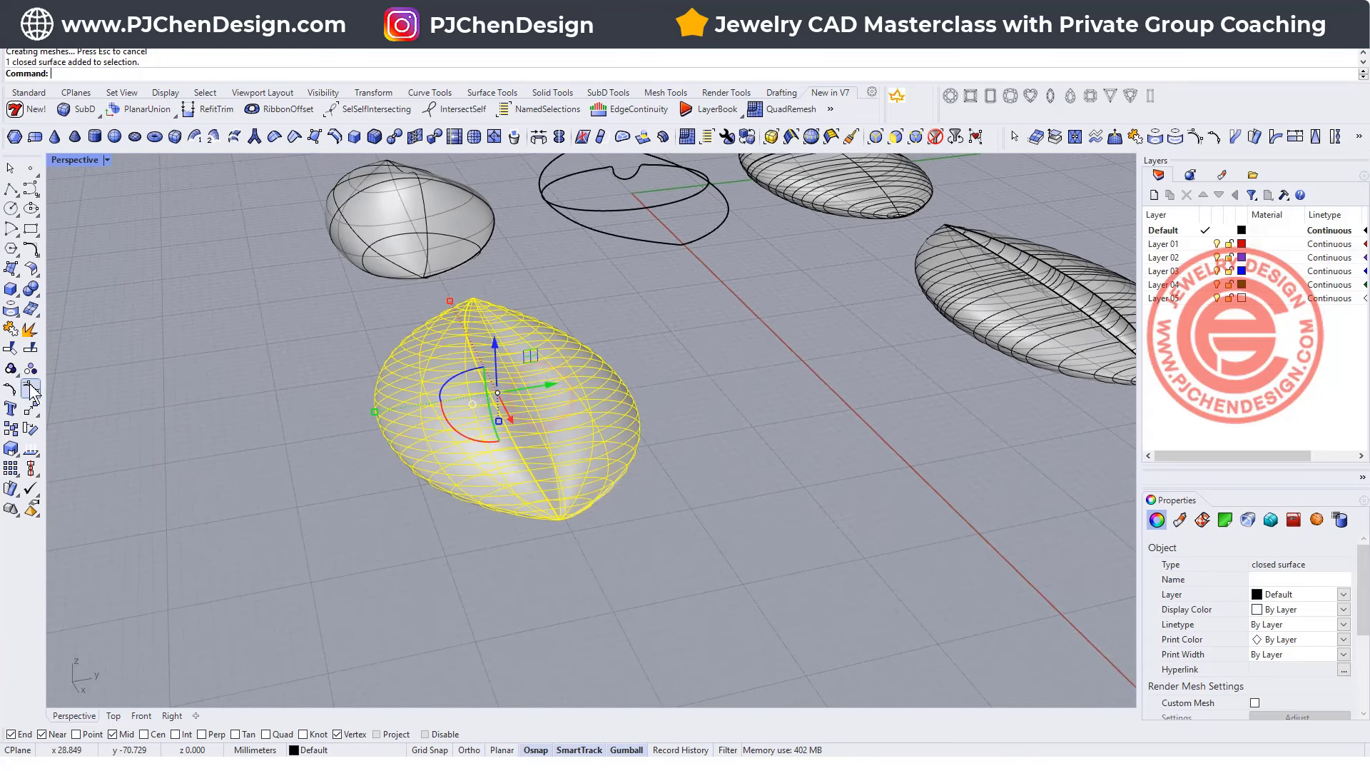
click(764, 398)
right_drag(765, 398, 687, 425)
scroll(409, 270, down, 3)
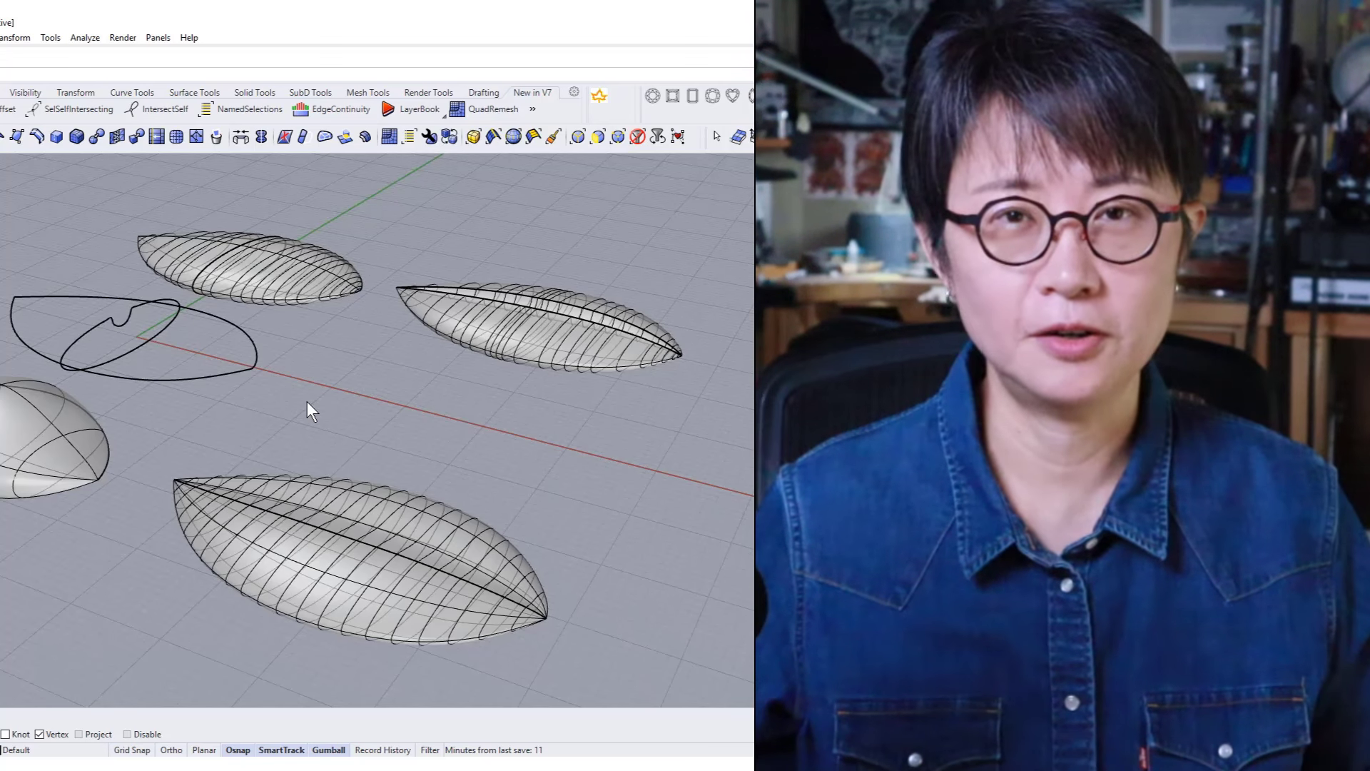